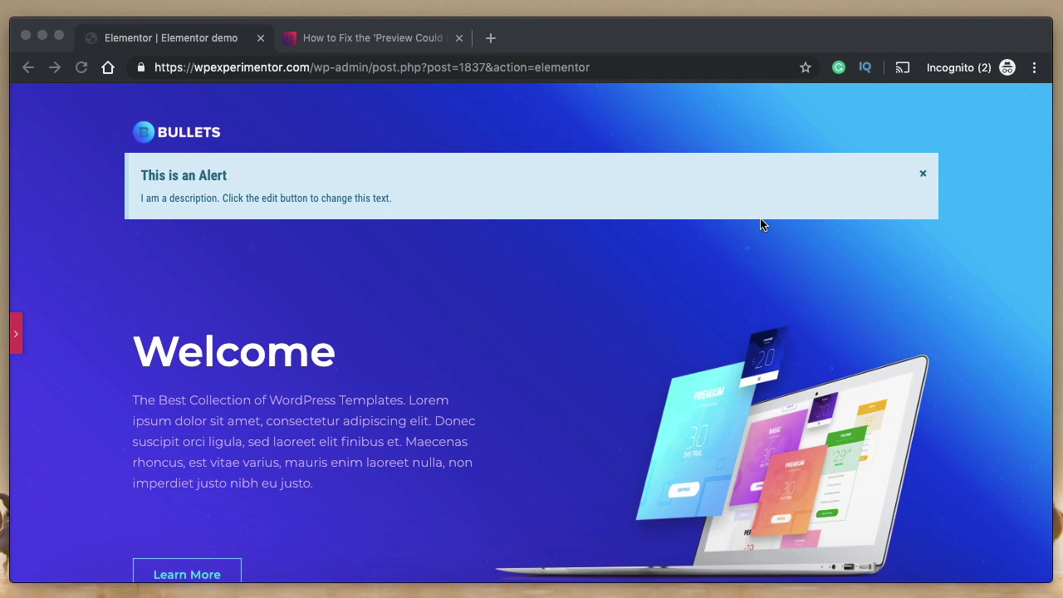
Open the alert widget for editing, preview it as a Success alert, and set its type to Warning
click(748, 208)
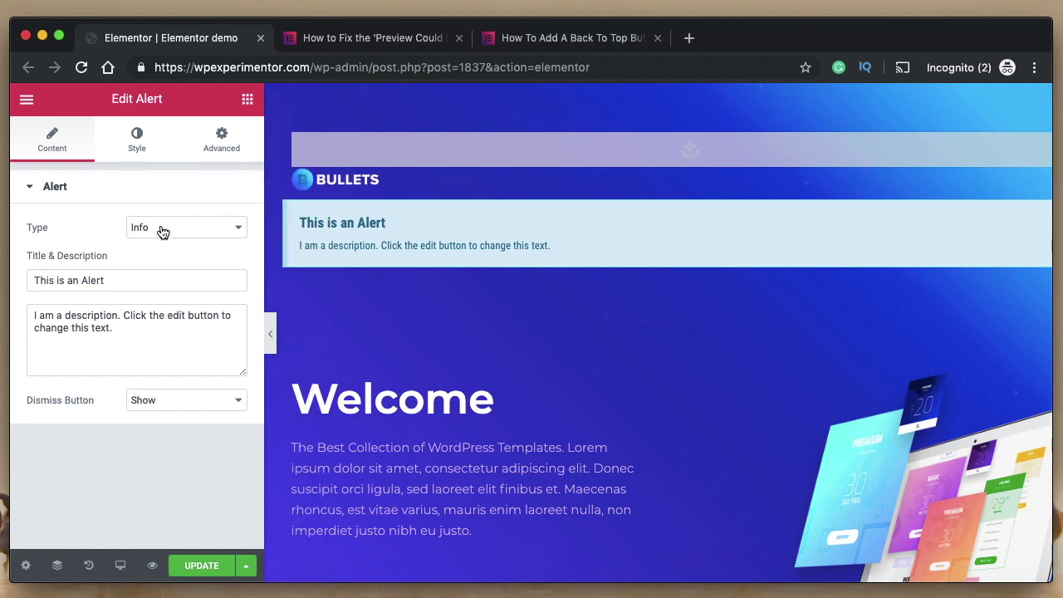
click(160, 229)
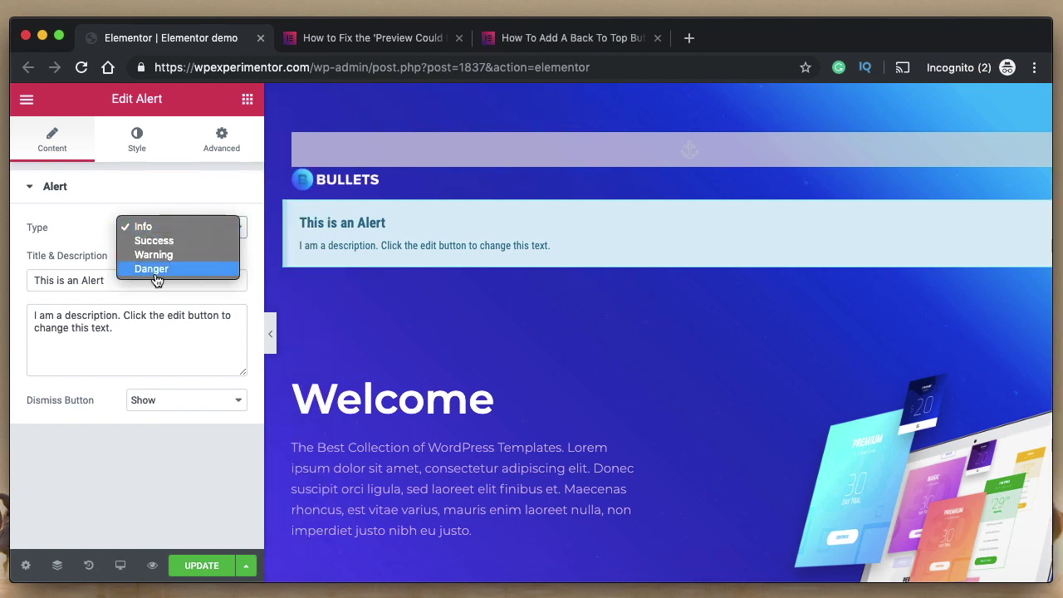
click(171, 242)
click(187, 228)
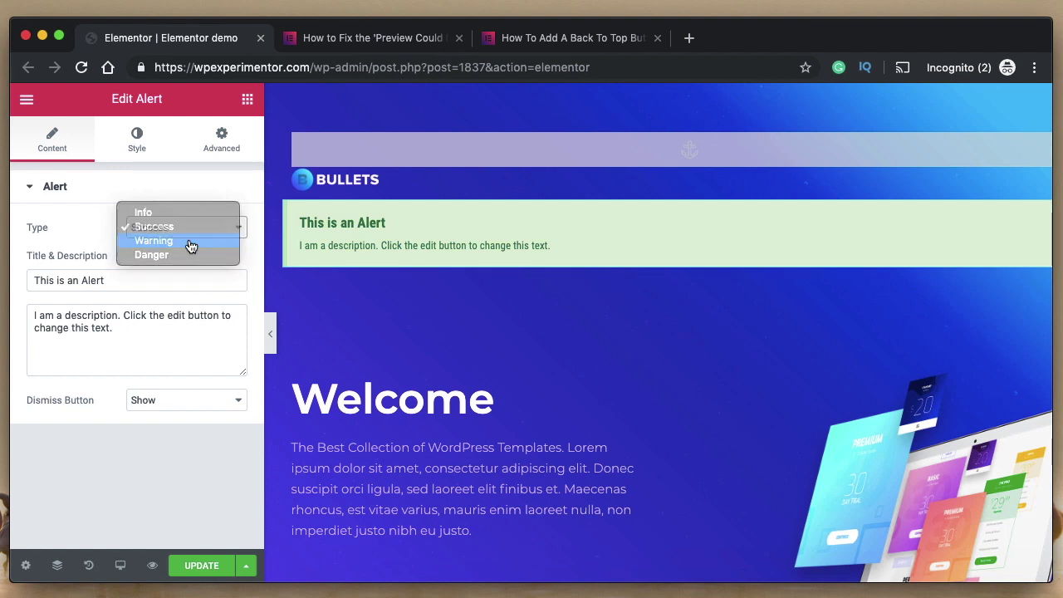
click(190, 243)
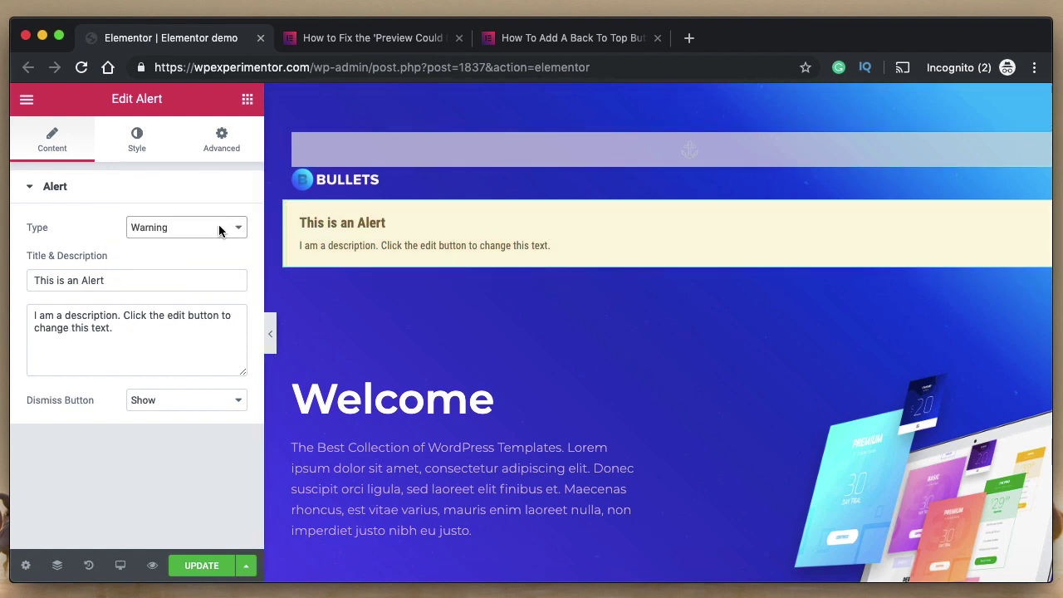
scroll(482, 280, right, 2)
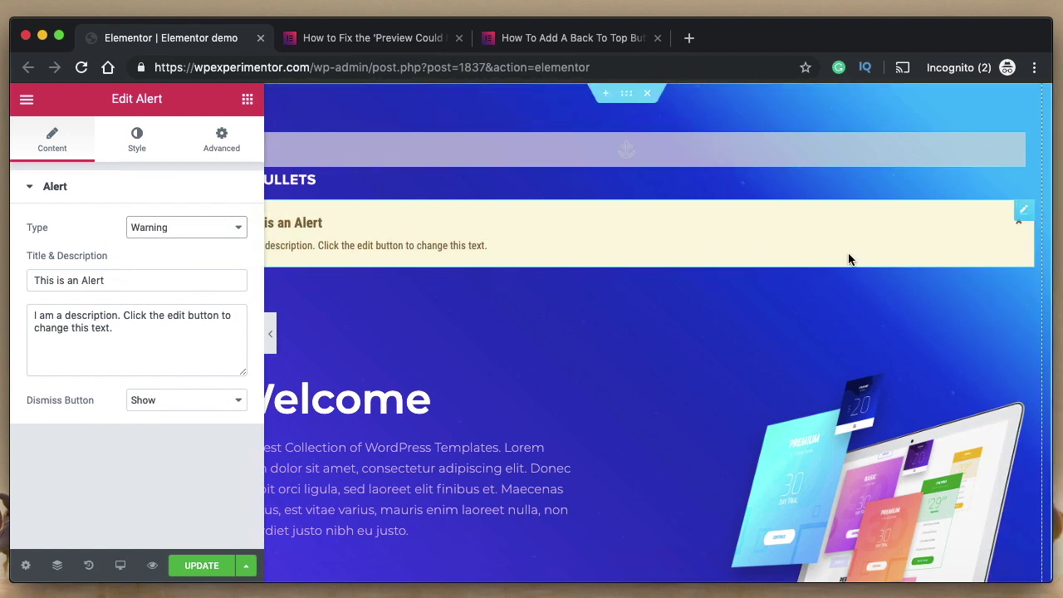
scroll(790, 257, left, 2)
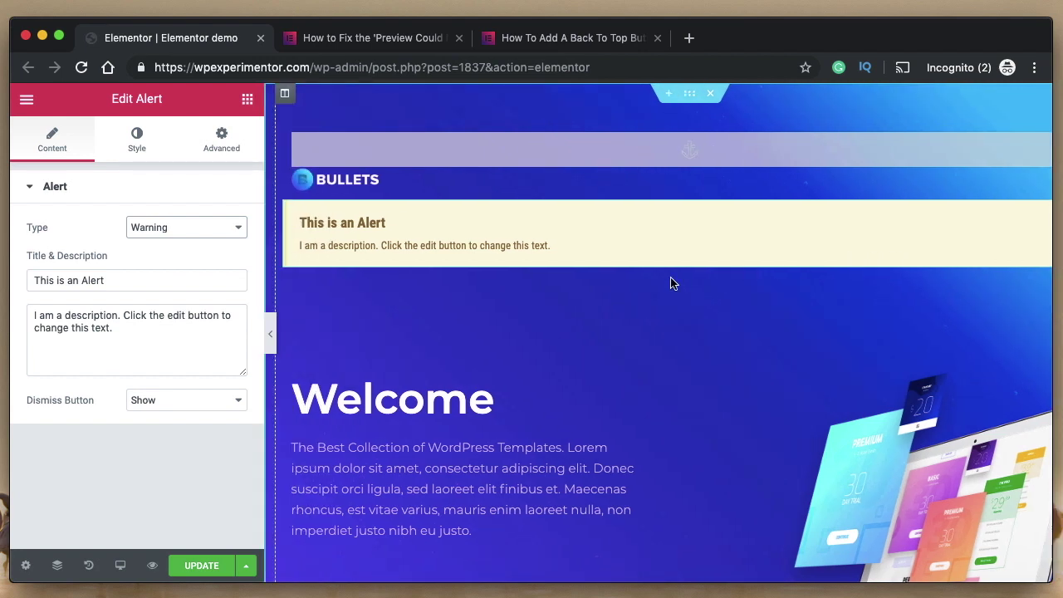
Set the alert's title to "Hey this is an alert!" and its description to "This is my honest description and please read me."
triple_click(116, 288)
double_click(116, 288)
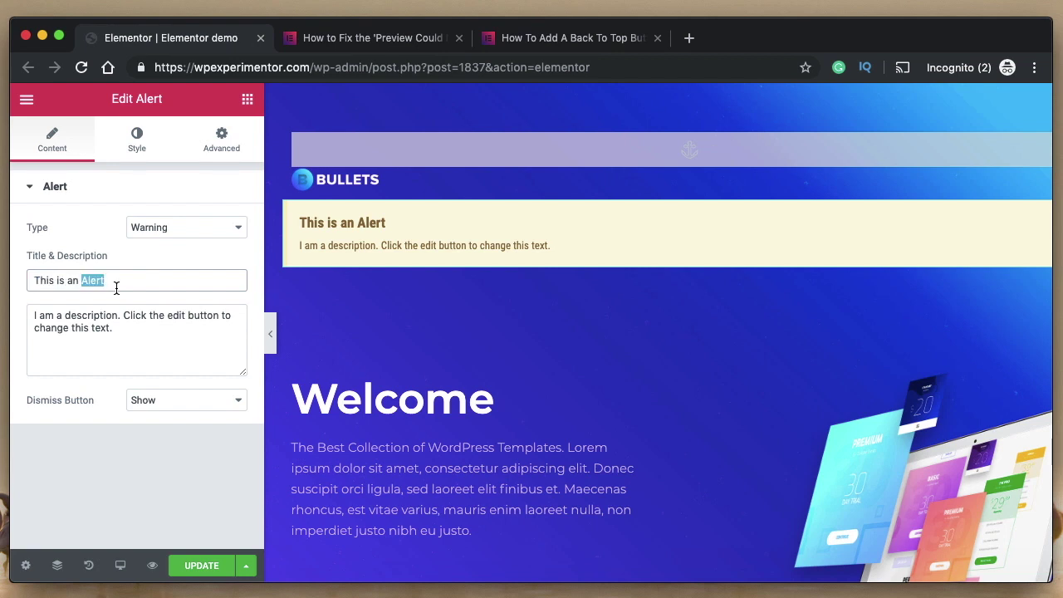
triple_click(126, 327)
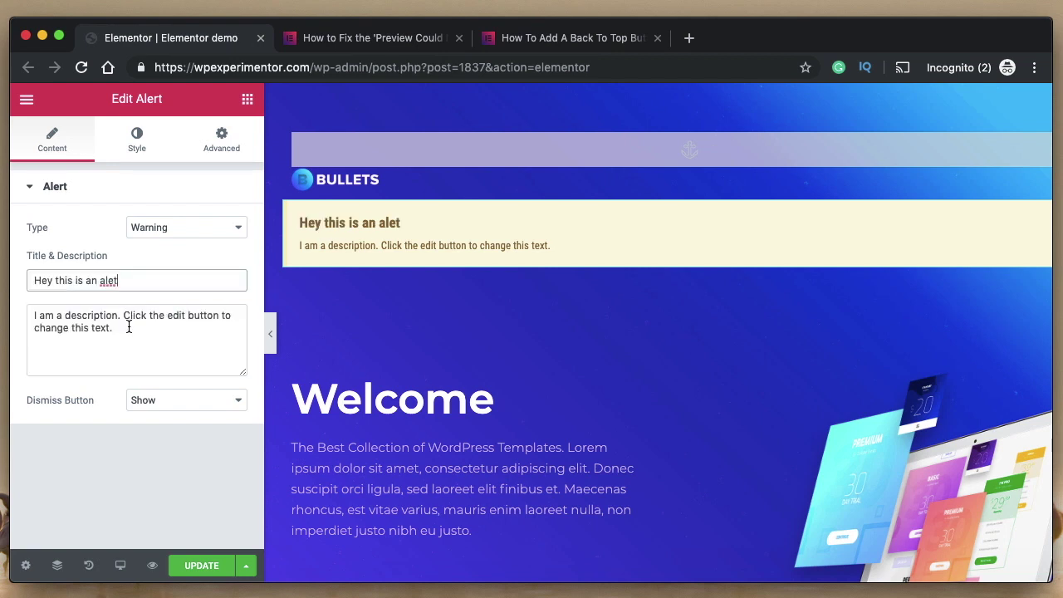
click(127, 326)
key(BackSpace)
click(126, 281)
key(BackSpace)
text(rt!)
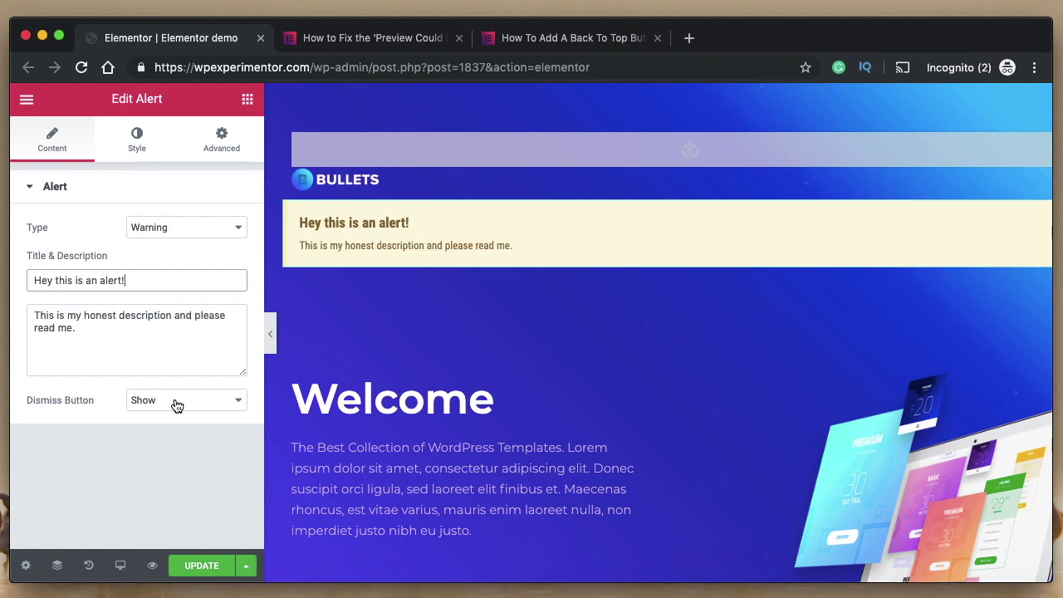
Hide the alert's dismiss button
click(174, 404)
click(166, 413)
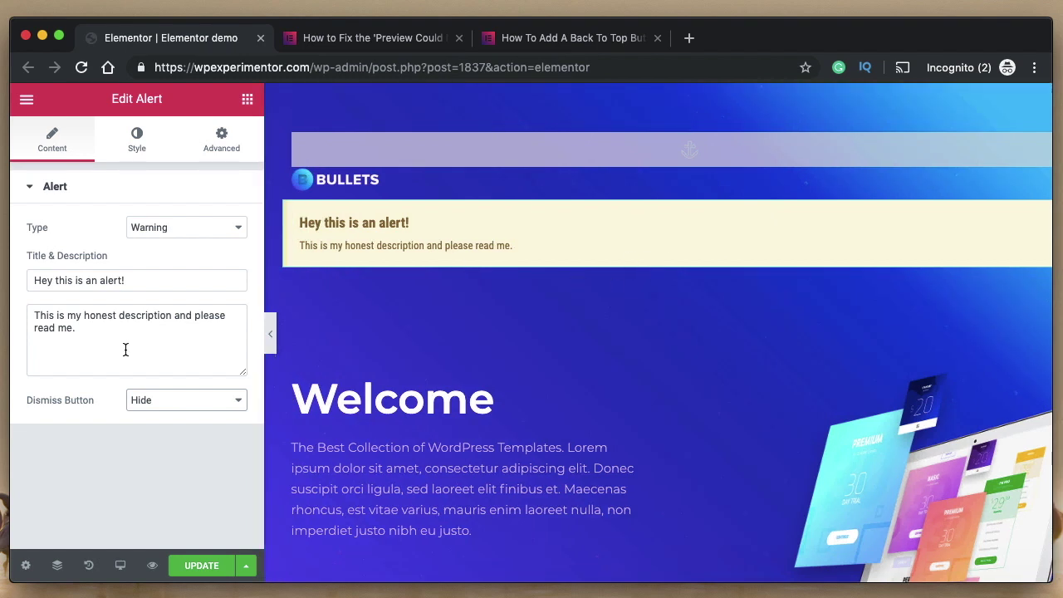
Examine the 'Preview Could Not Be Loaded' article in the Elementor docs, particularly its highlighted note, as an example of alert use
click(313, 38)
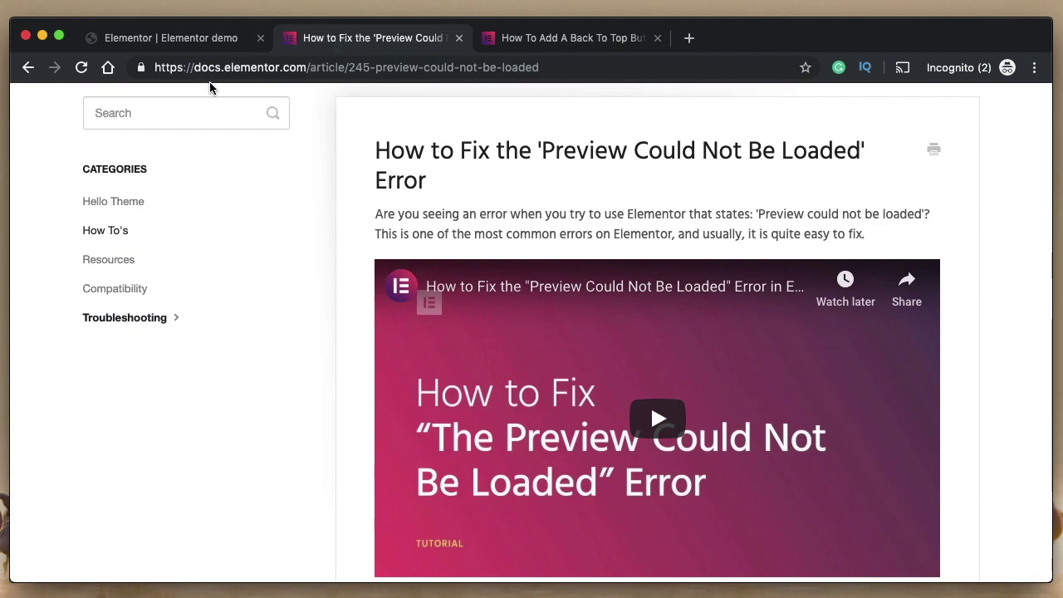
scroll(339, 365, down, 10)
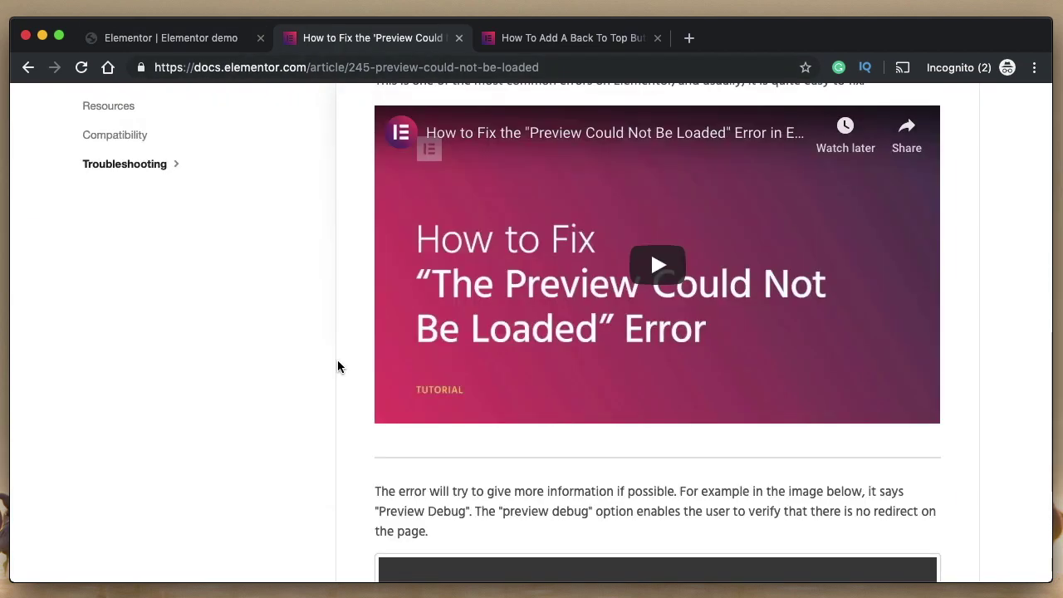
double_click(254, 68)
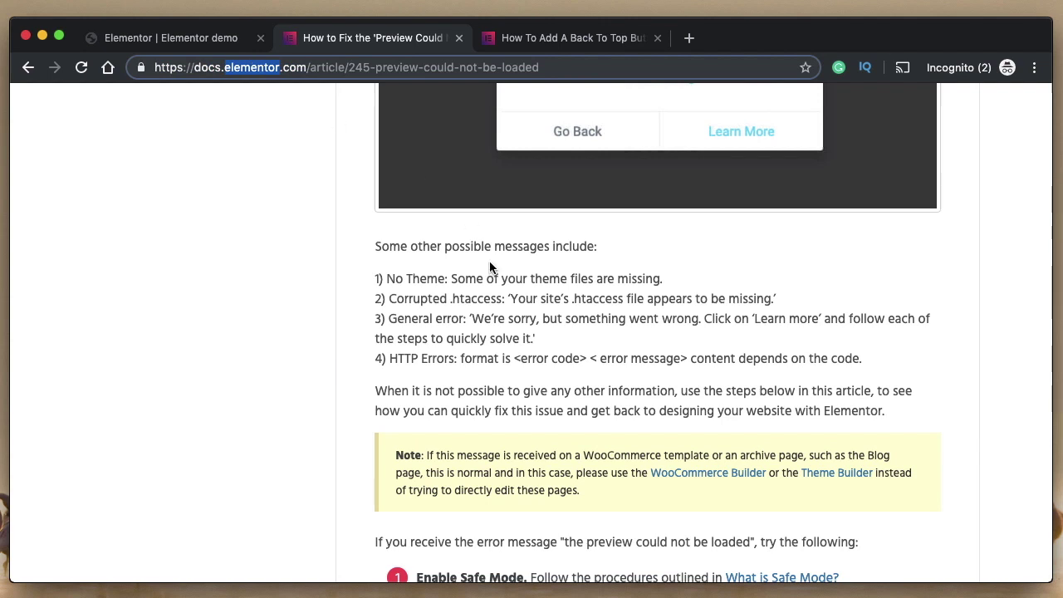
scroll(494, 271, down, 3)
triple_click(453, 287)
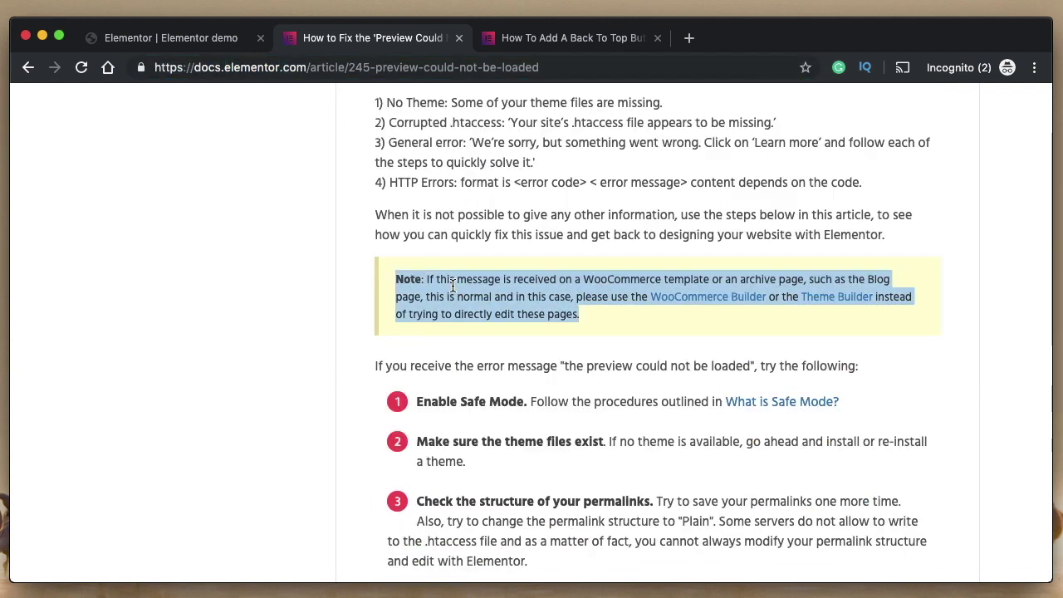
triple_click(453, 287)
click(453, 287)
triple_click(405, 279)
double_click(405, 279)
click(198, 40)
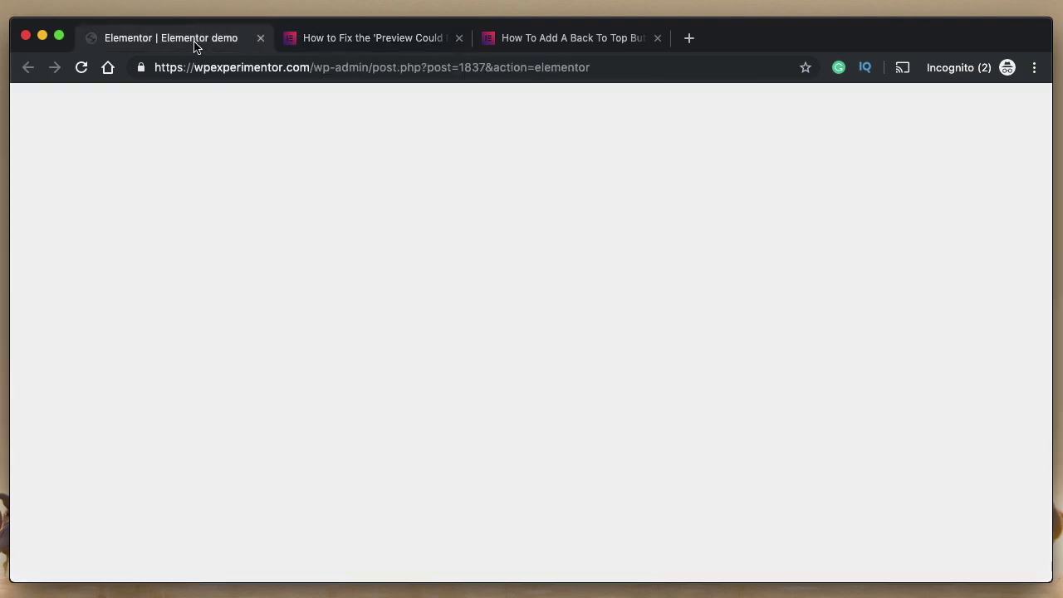
click(396, 35)
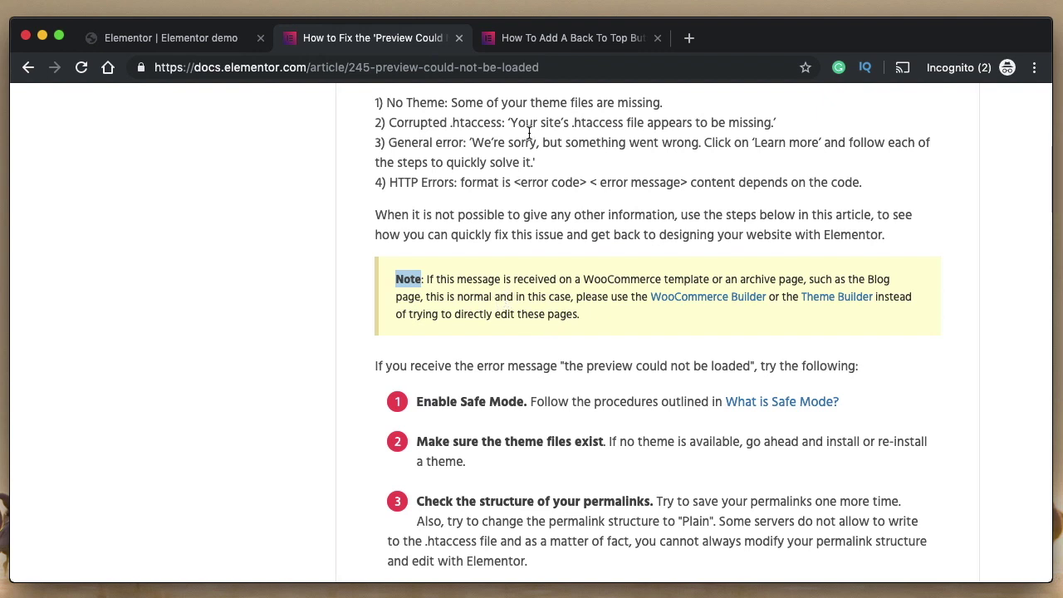
Copy the full tip about the Sticky Scrolling Effect from the Back To Top Button article and return to the Elementor editor
click(513, 41)
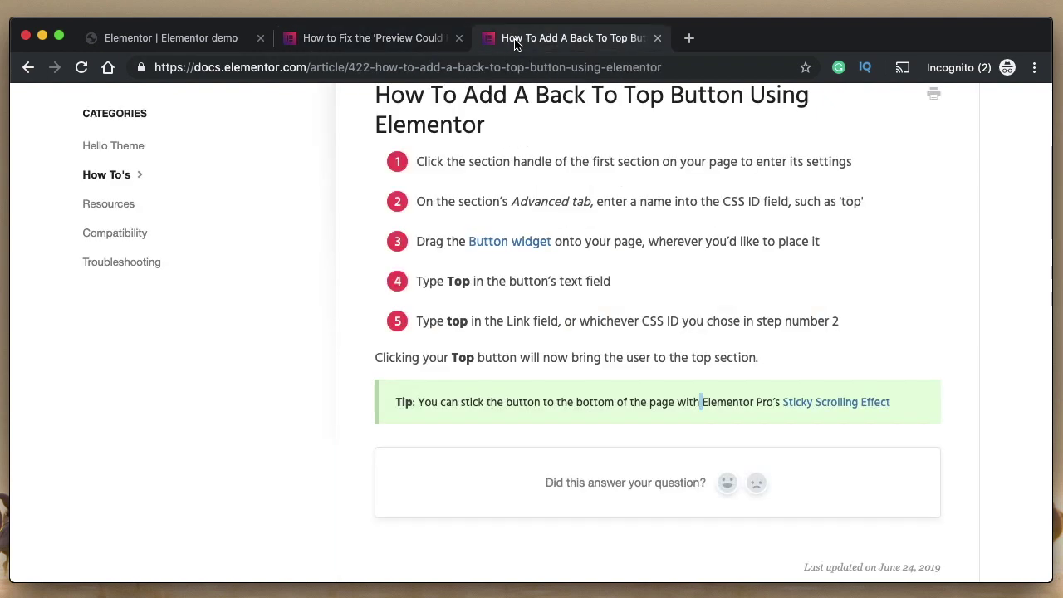
double_click(401, 404)
click(178, 37)
click(539, 38)
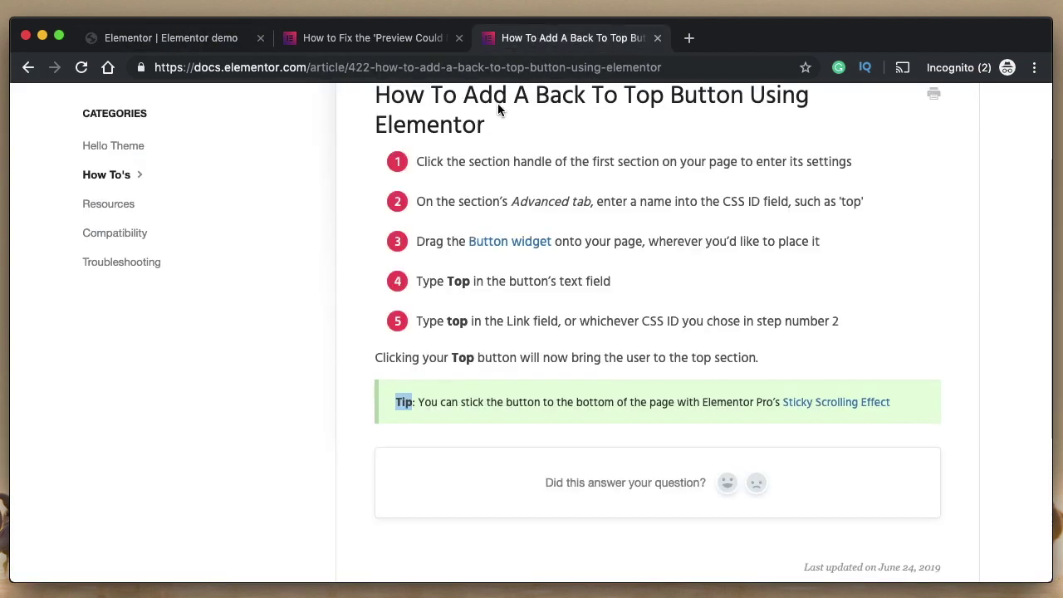
triple_click(546, 402)
key(ctrl+c)
key(super+1)
Clear the alert's description and replace its title with the copied tip text
click(147, 343)
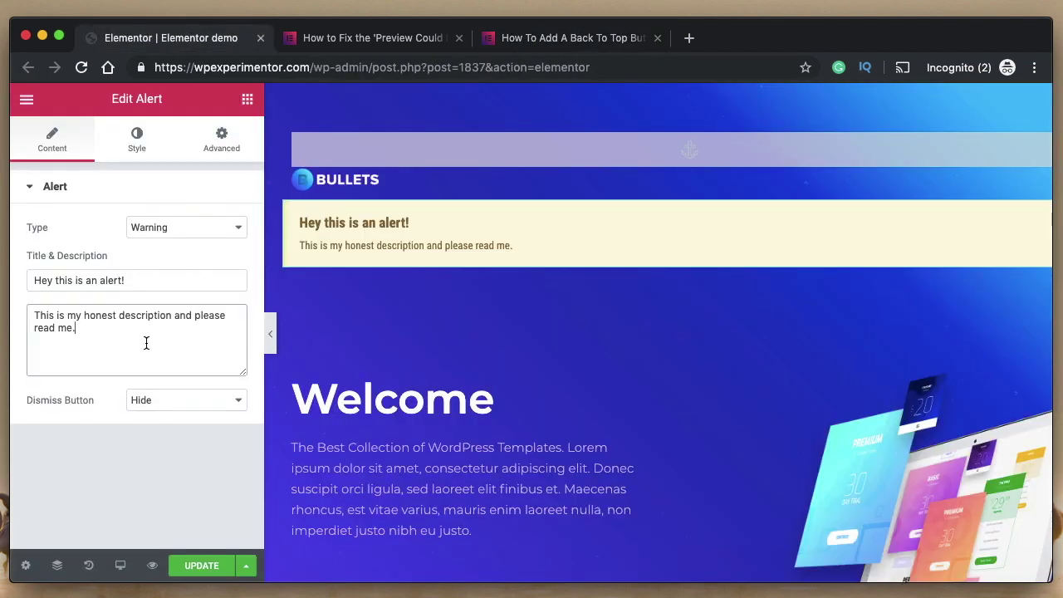
key(ctrl+a)
key(ctrl+v)
key(ctrl+a)
key(BackSpace)
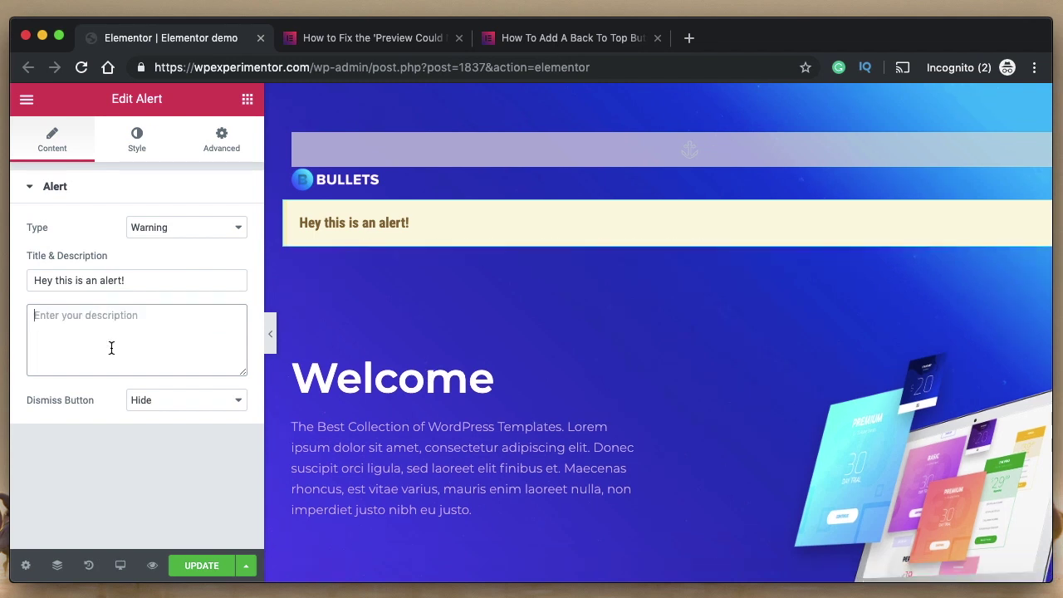
click(131, 283)
key(ctrl+a)
key(ctrl+v)
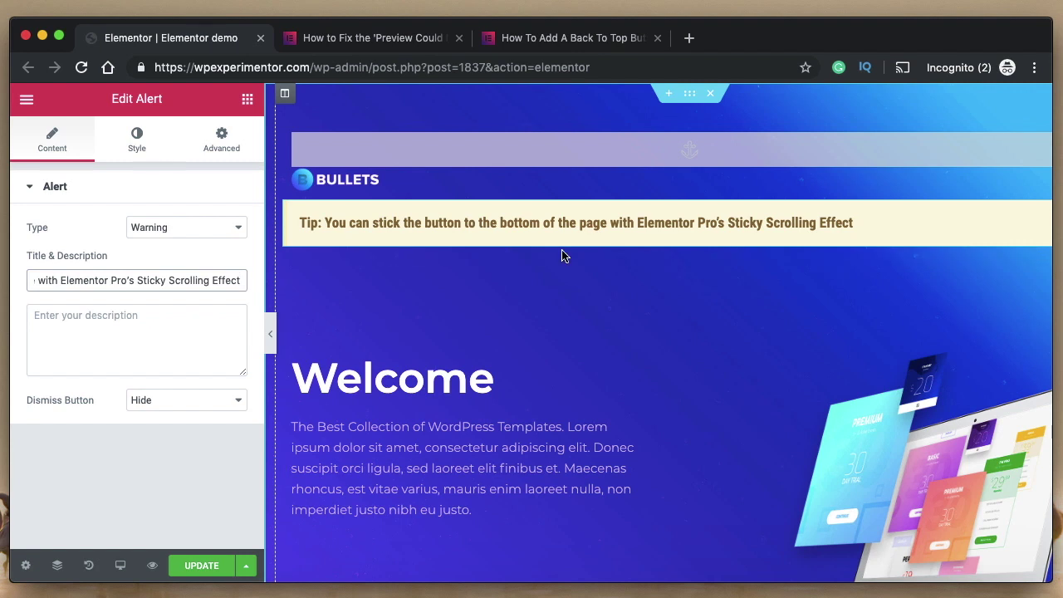
Preview the alert as Success and Info, and set its type to Danger
click(220, 227)
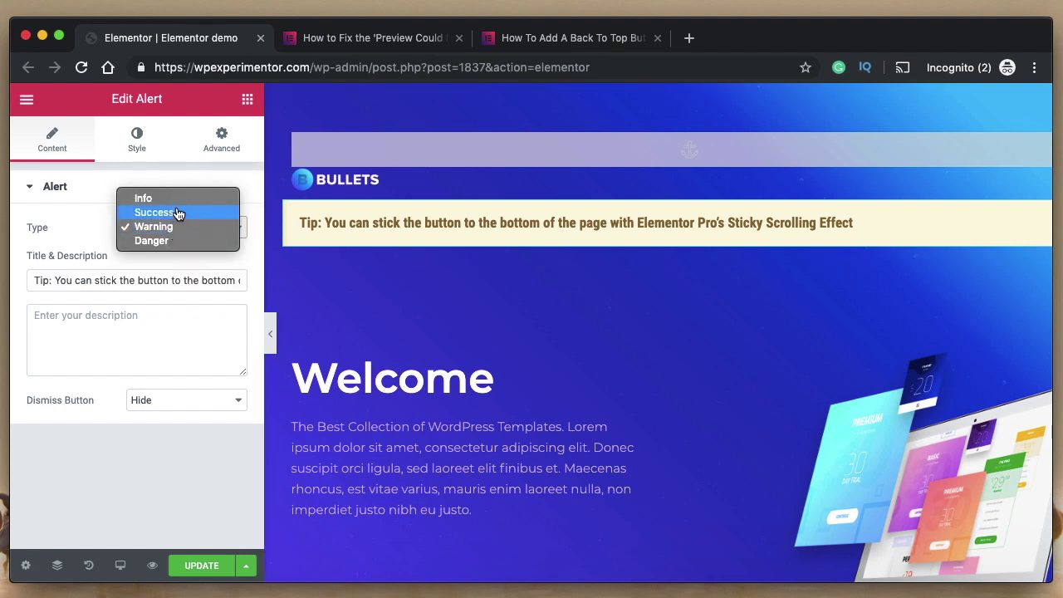
click(214, 211)
click(185, 230)
click(166, 213)
click(187, 230)
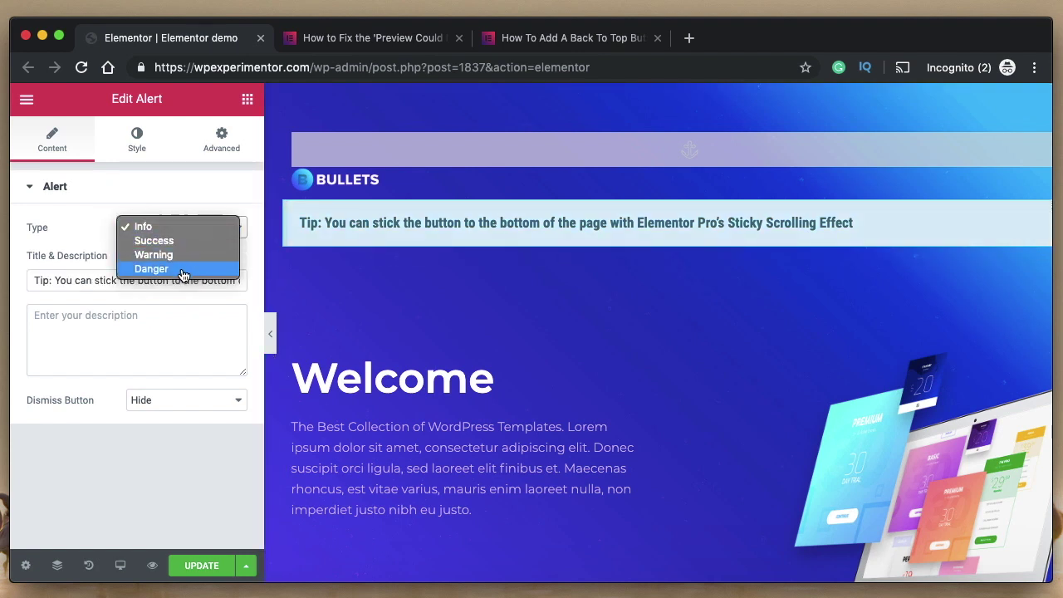
click(183, 271)
click(196, 230)
click(196, 227)
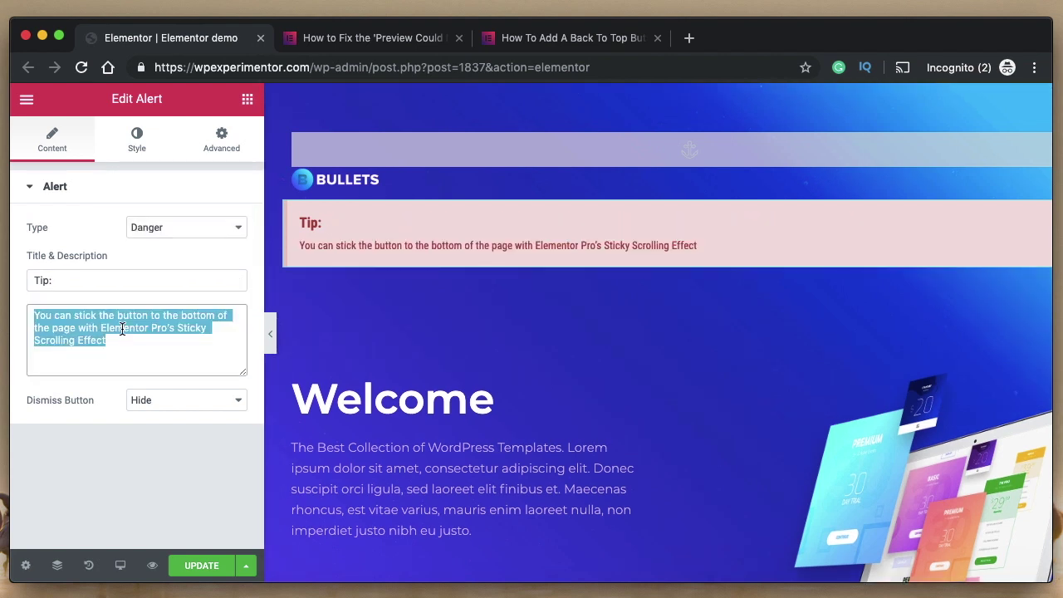
Wrap the alert's title "Tip" in h2 tags and its description in h3 tags
double_click(90, 283)
double_click(130, 284)
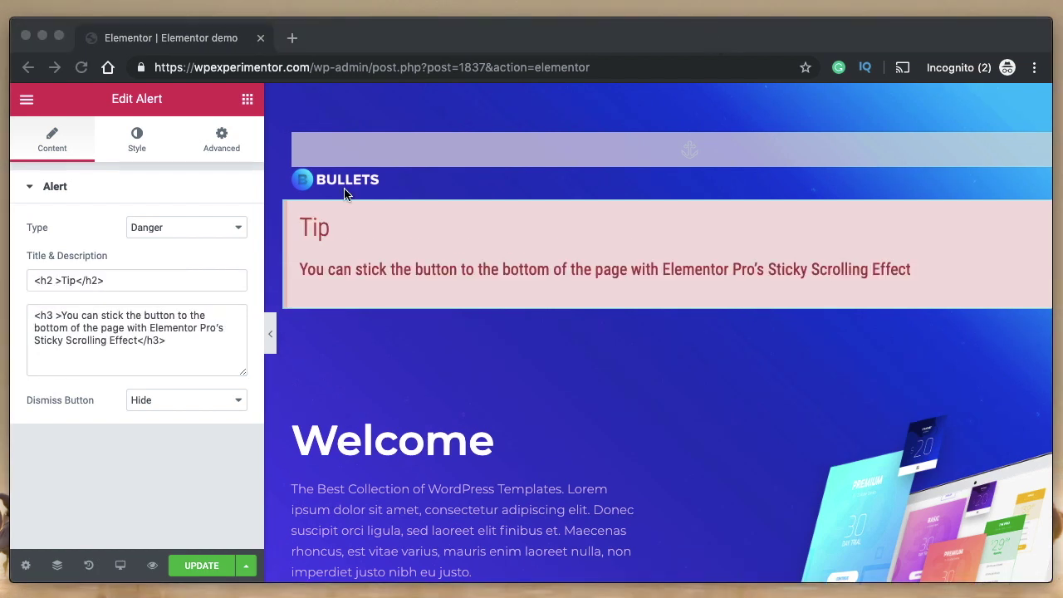
Examine the h2 markup in the alert's title and the h3 markup in its description against the rendered alert
click(111, 285)
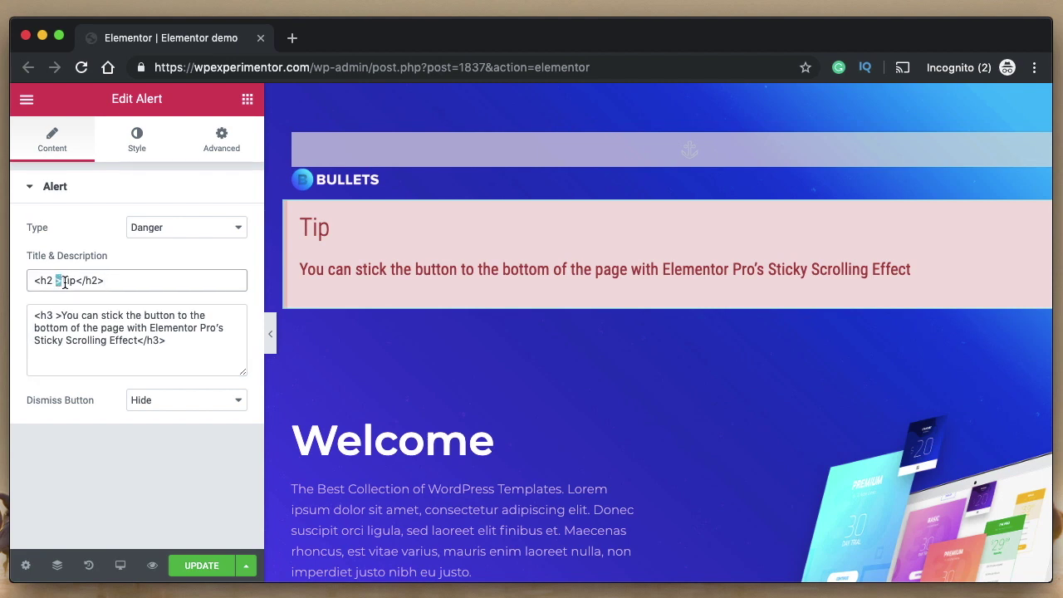
double_click(70, 283)
triple_click(97, 324)
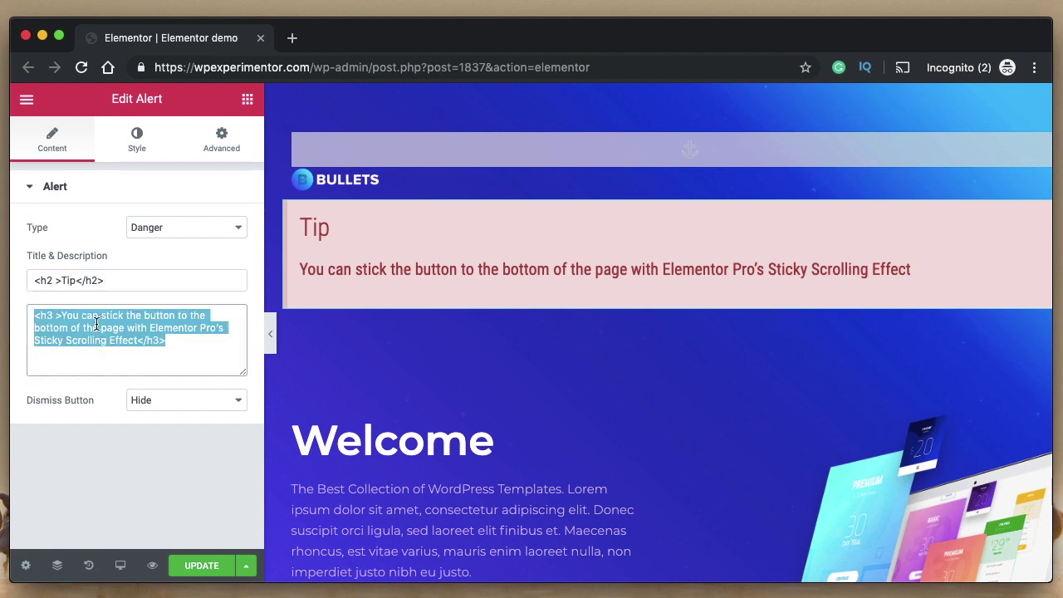
click(119, 273)
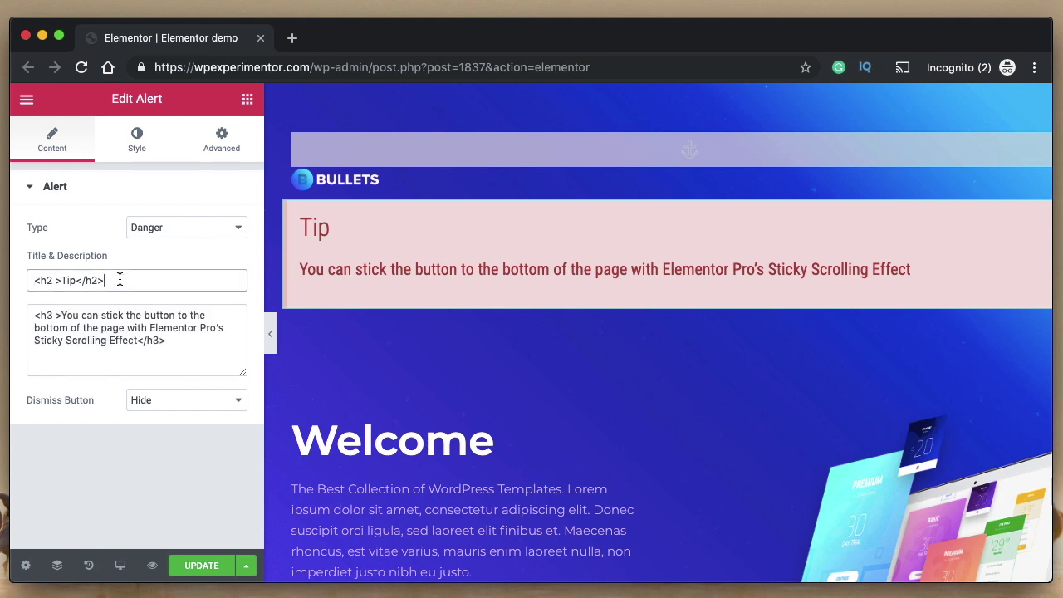
click(179, 341)
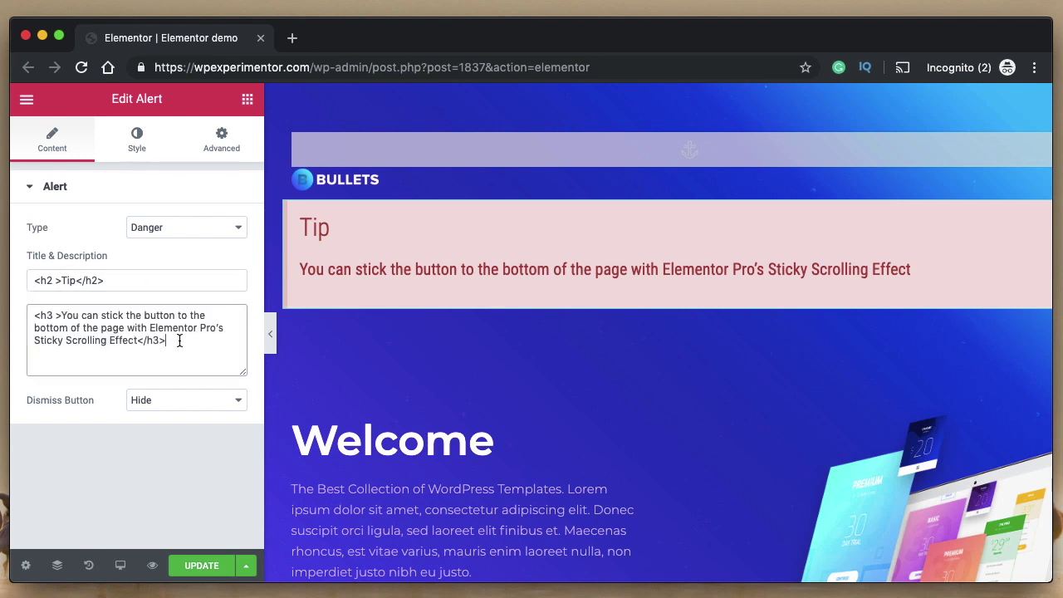
click(92, 281)
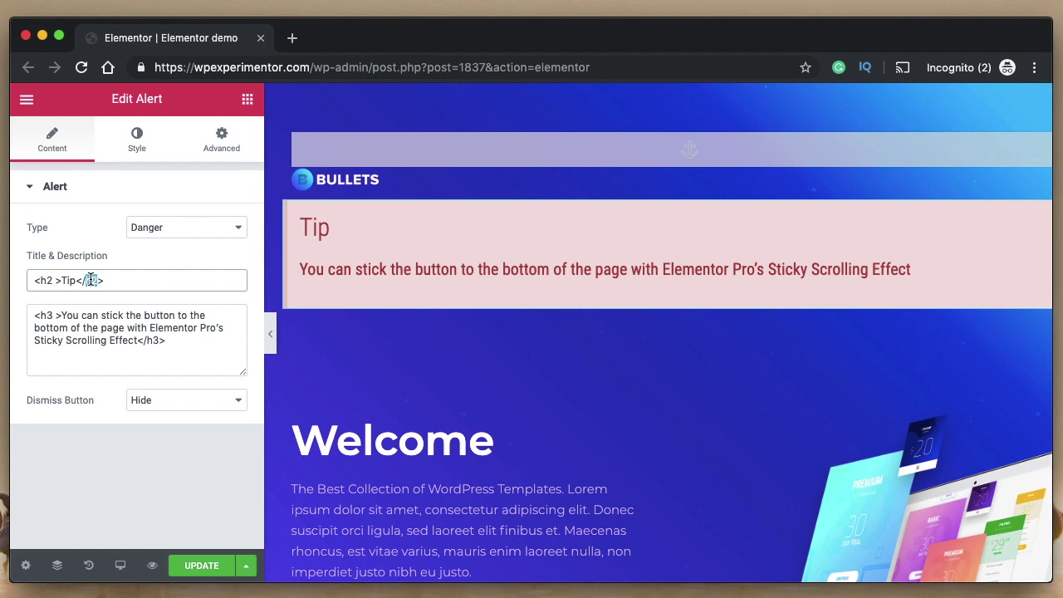
double_click(47, 281)
click(68, 281)
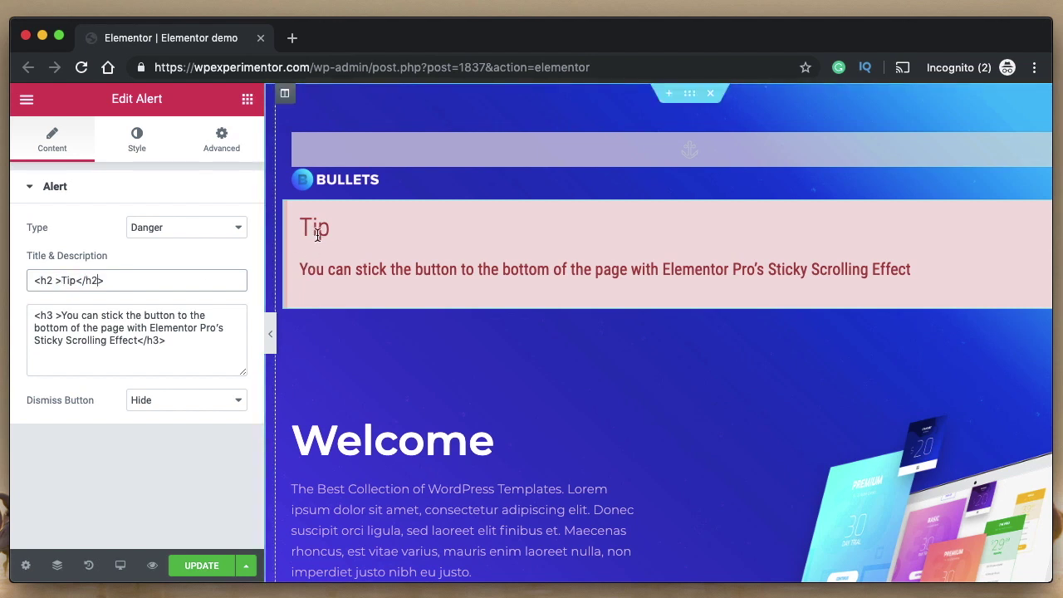
Add class="targetme" to the opening h3 tag in the alert's description
click(148, 328)
key(super+a)
click(148, 329)
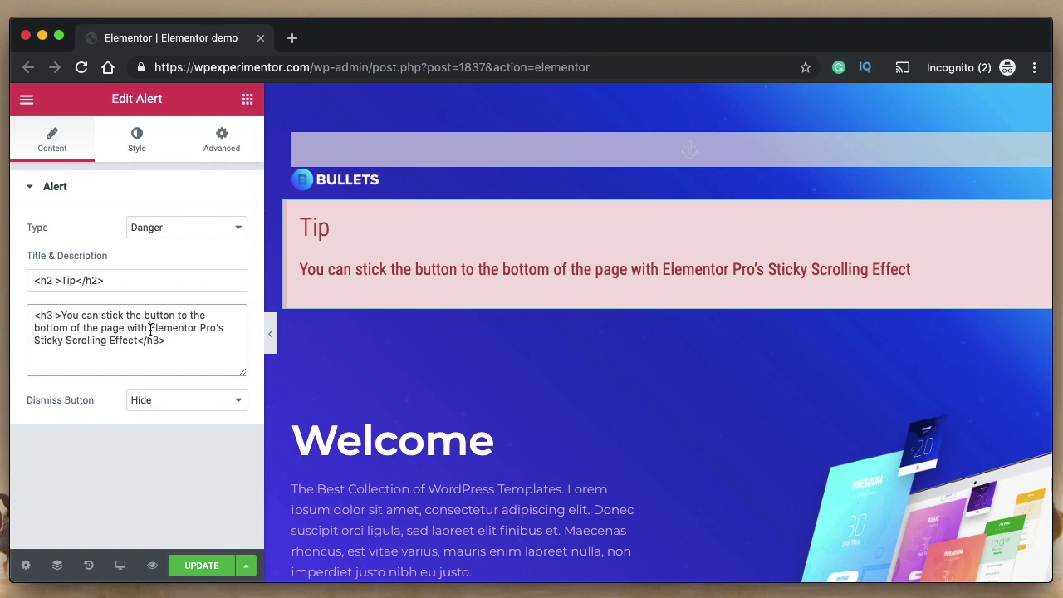
click(51, 316)
double_click(48, 315)
click(56, 317)
text(class)
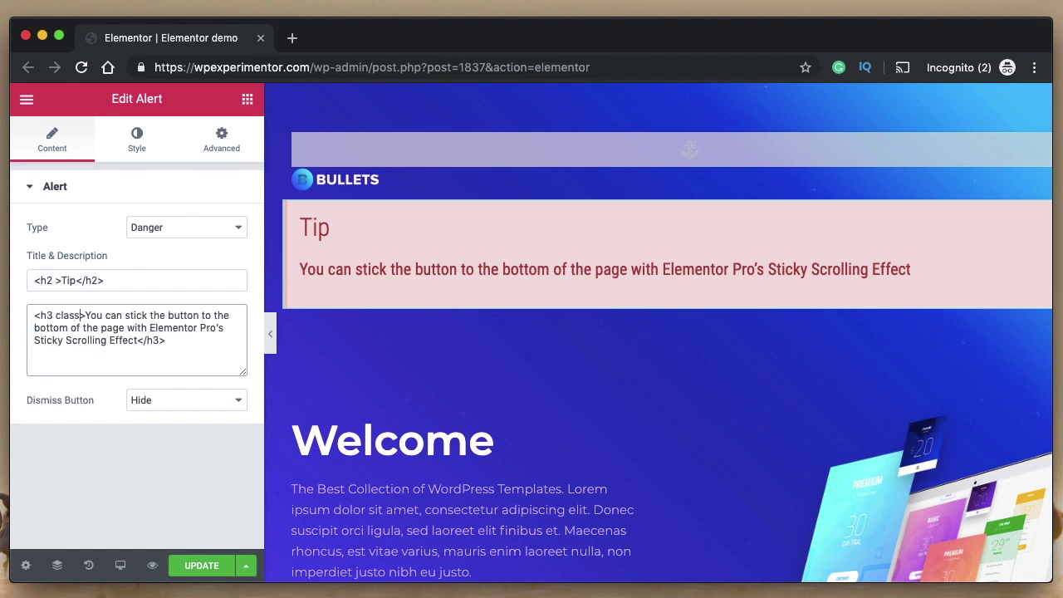
text(="")
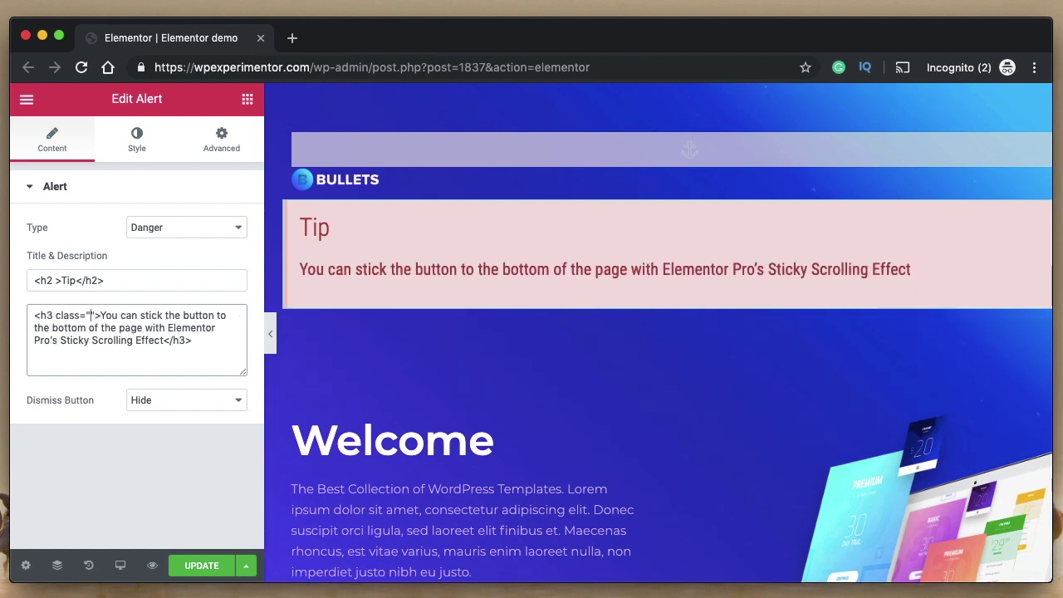
text(targetme)
double_click(118, 316)
Add background-color: red to the .targetme rule in the alert's custom CSS
click(226, 145)
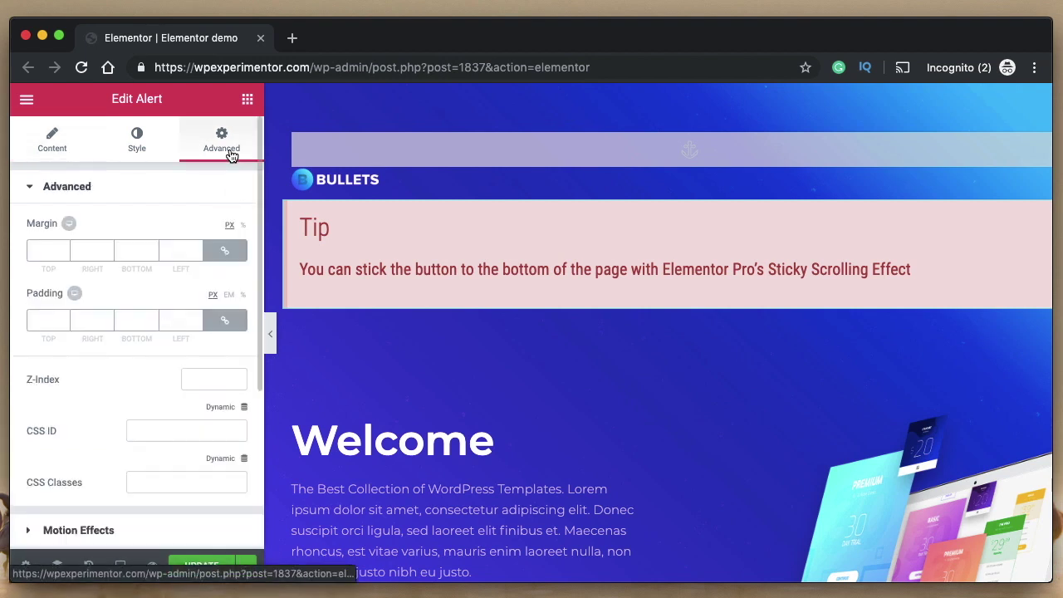
scroll(142, 332, down, 5)
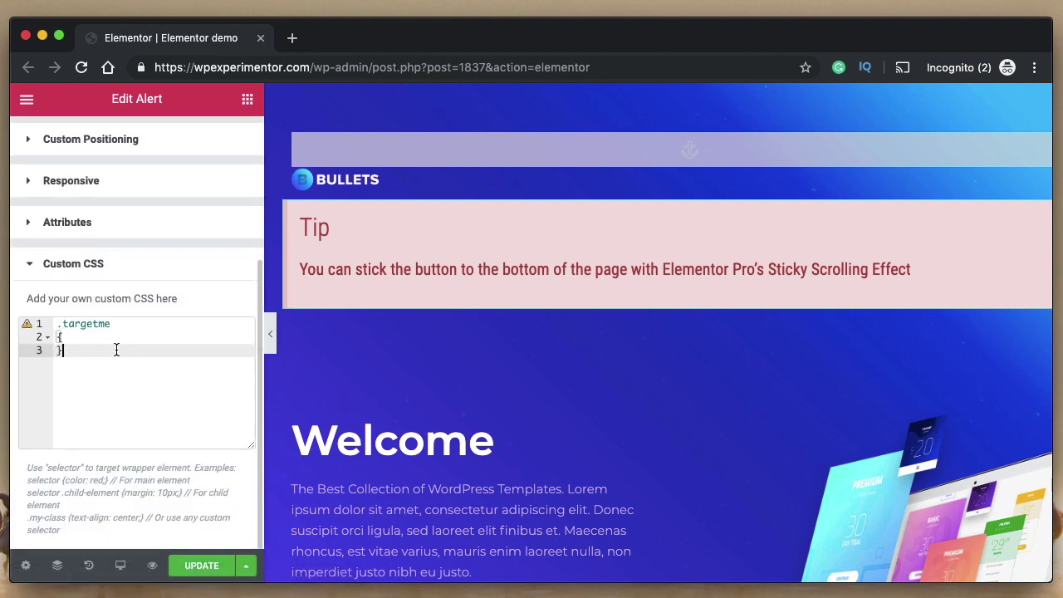
key(ctrl+a)
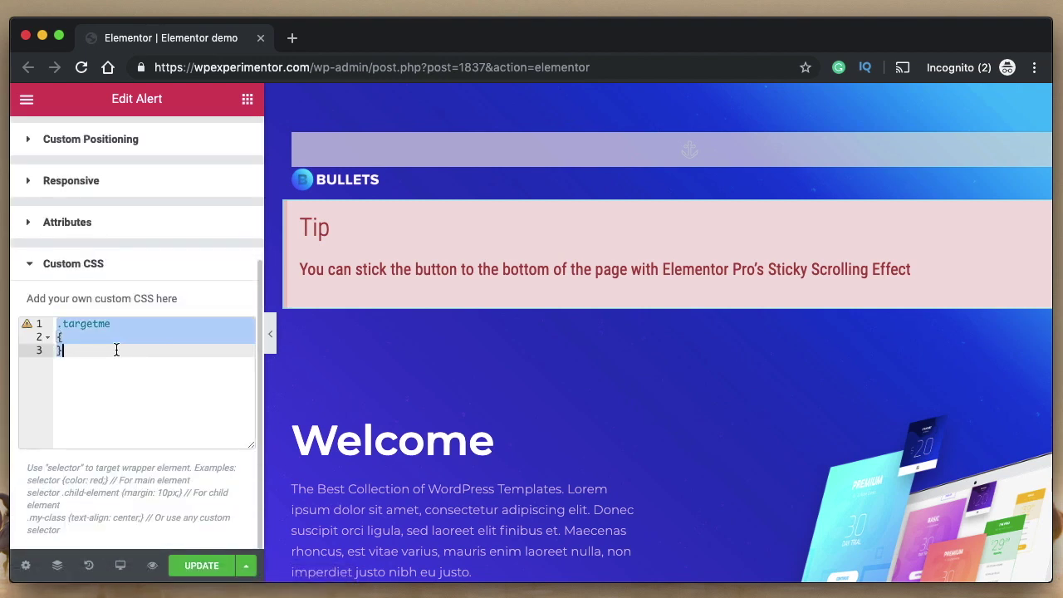
key(Up)
key(Return)
text(ba)
key(Down)
key(Up)
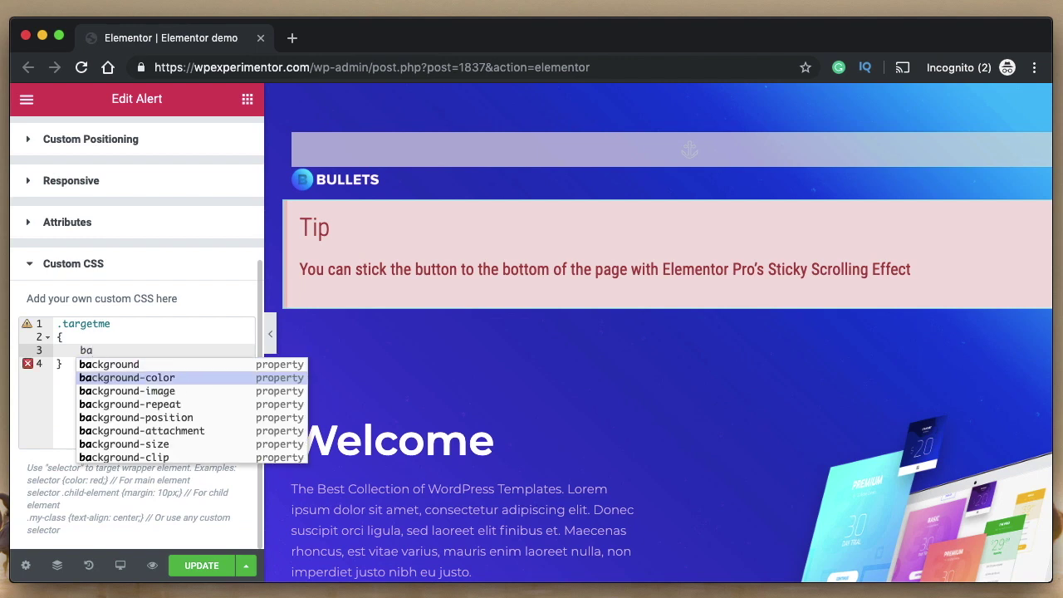
key(Return)
text(red)
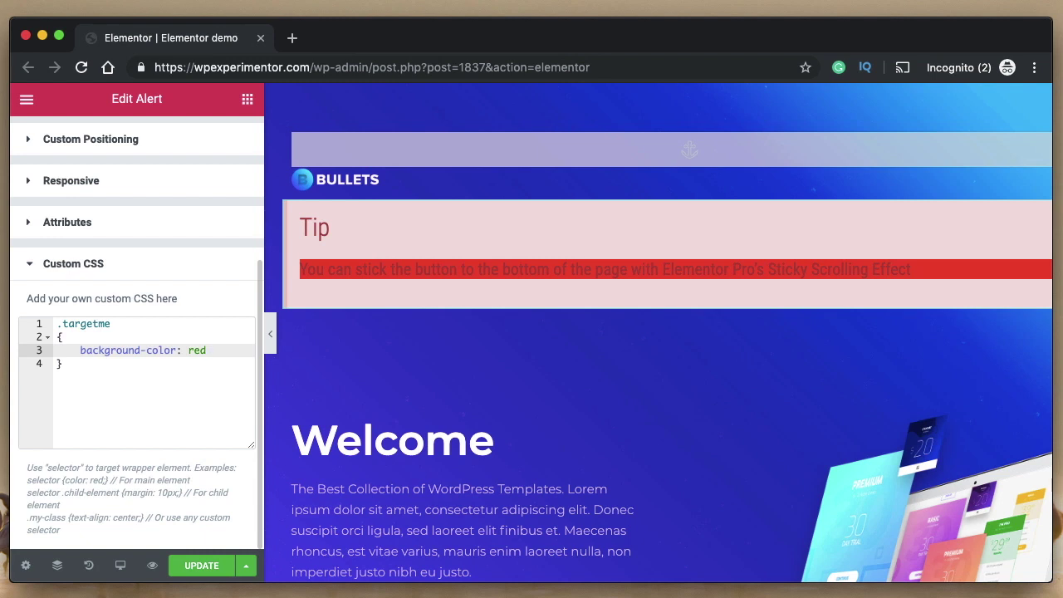
Add color: #fff to the .targetme rule in the alert's custom CSS
text(;)
key(Return)
text(f)
key(BackSpace)
text(c)
key(Return)
text(#fff)
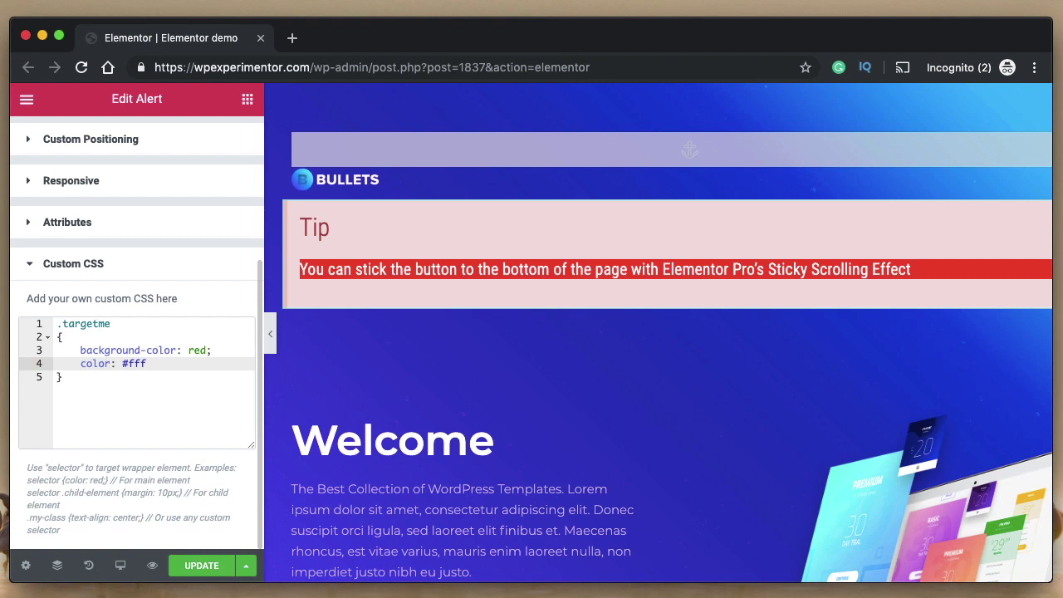
Review the targetme class and the h3 markup in the alert's description
click(109, 271)
click(49, 141)
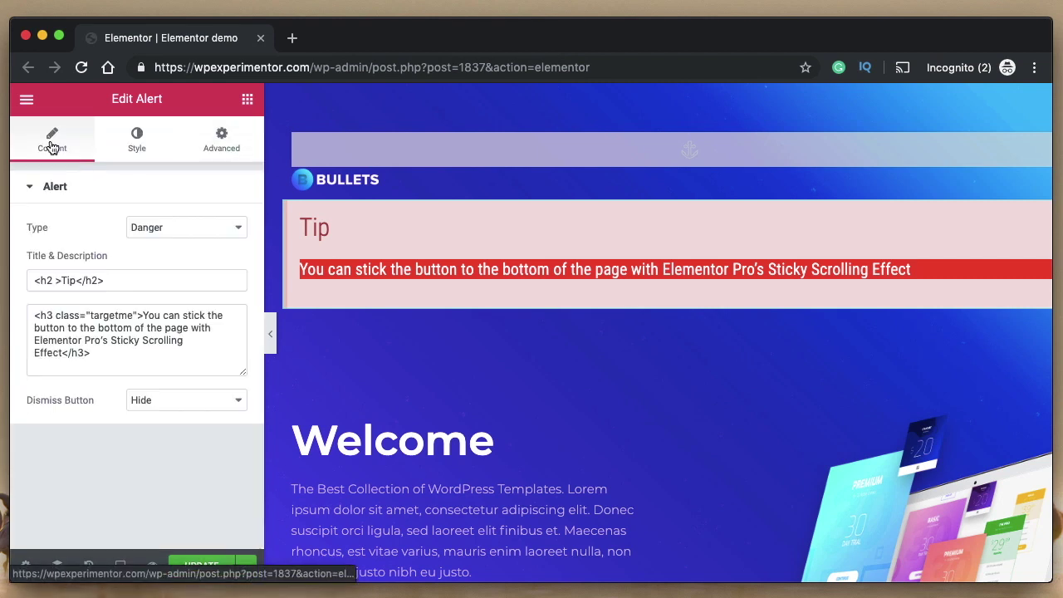
double_click(123, 316)
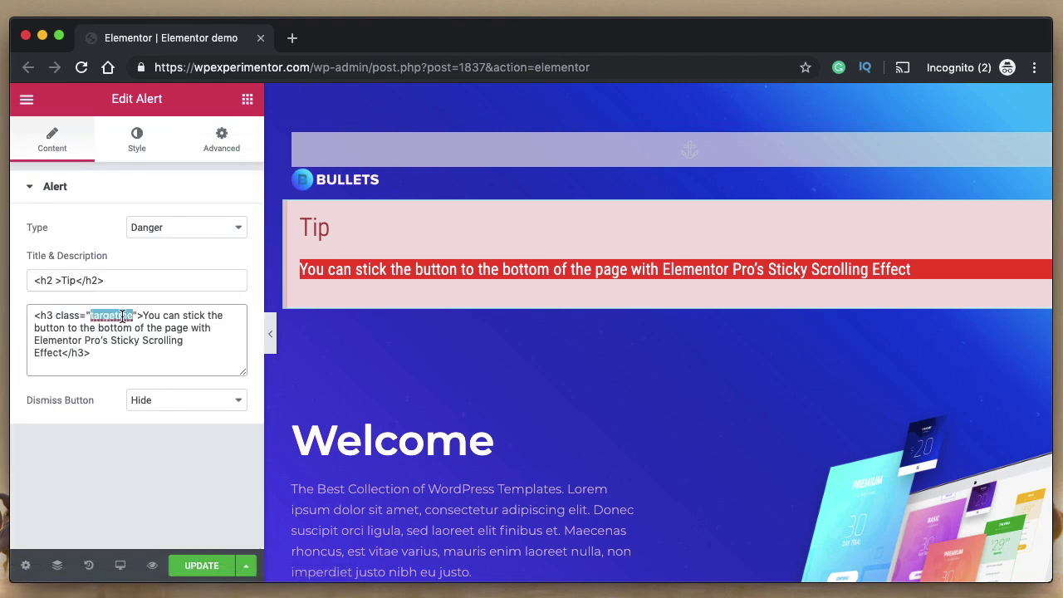
click(46, 318)
double_click(150, 341)
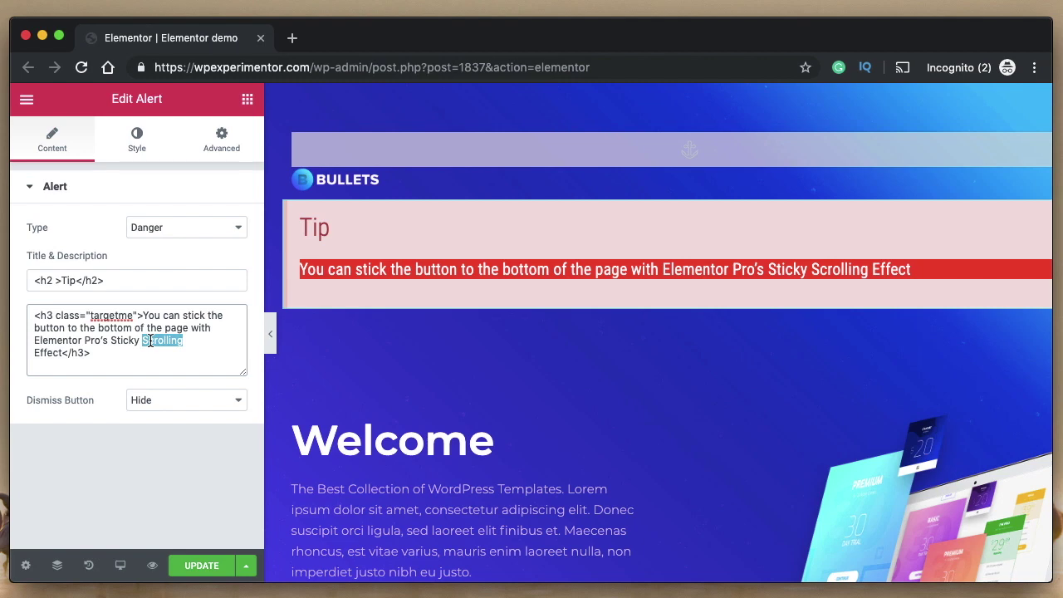
Search the widgets for "text" and add a Text Editor widget below the alert
click(247, 99)
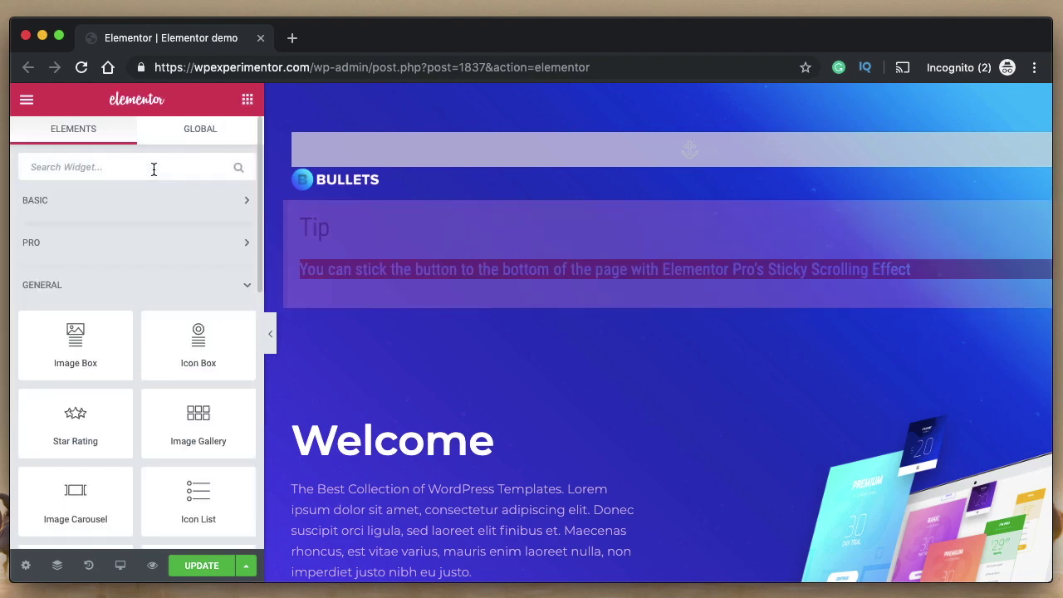
click(154, 169)
text(text)
click(221, 227)
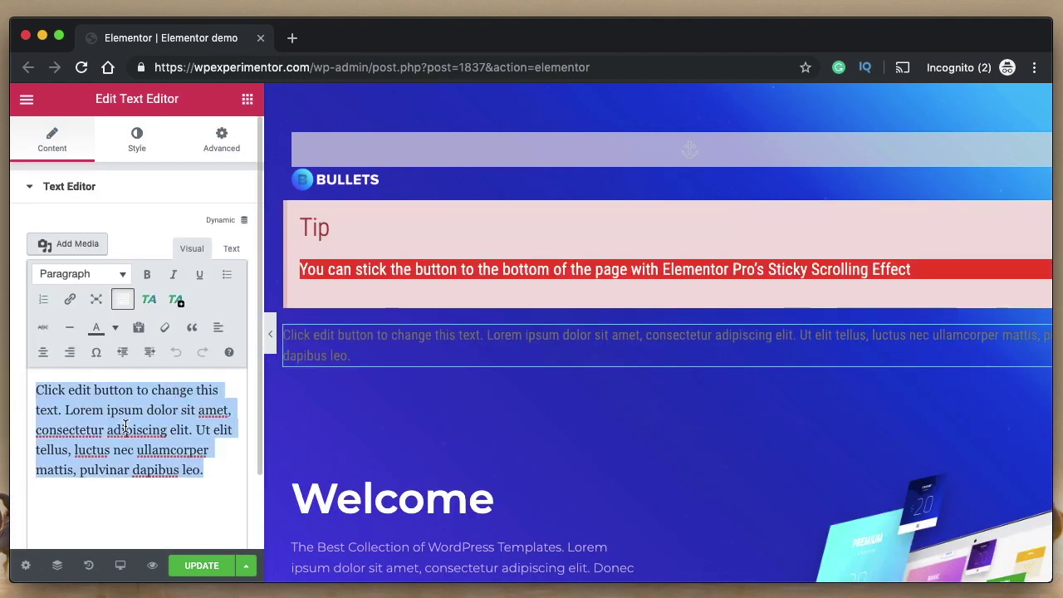
double_click(149, 424)
double_click(209, 411)
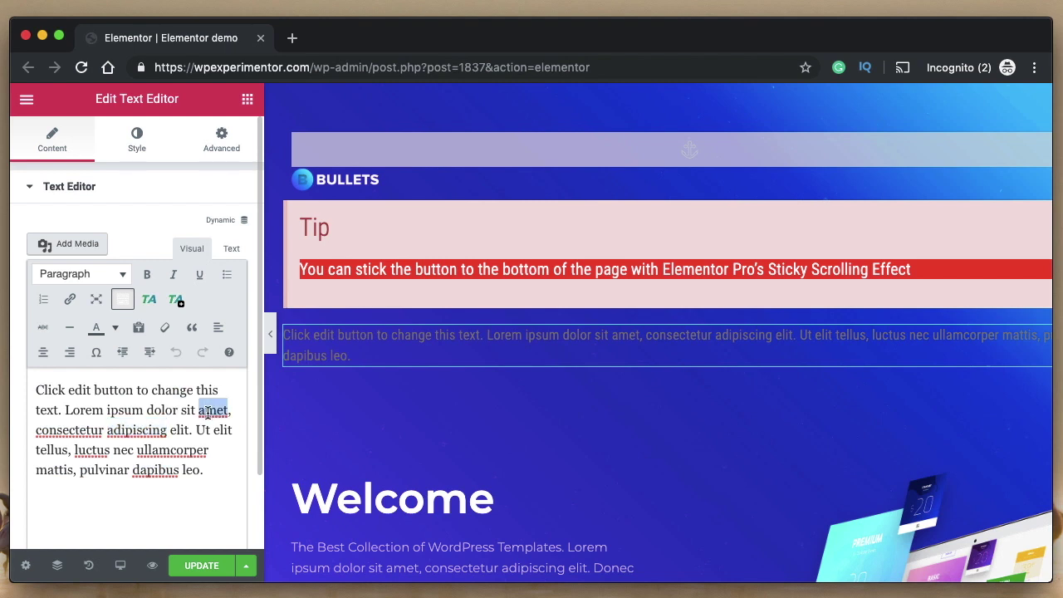
click(70, 304)
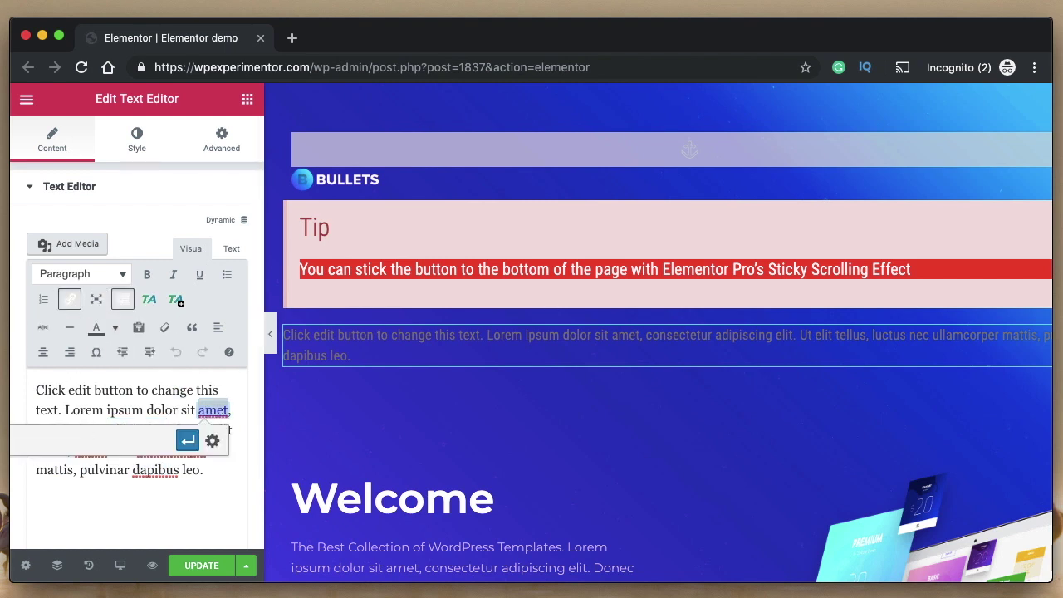
key(Return)
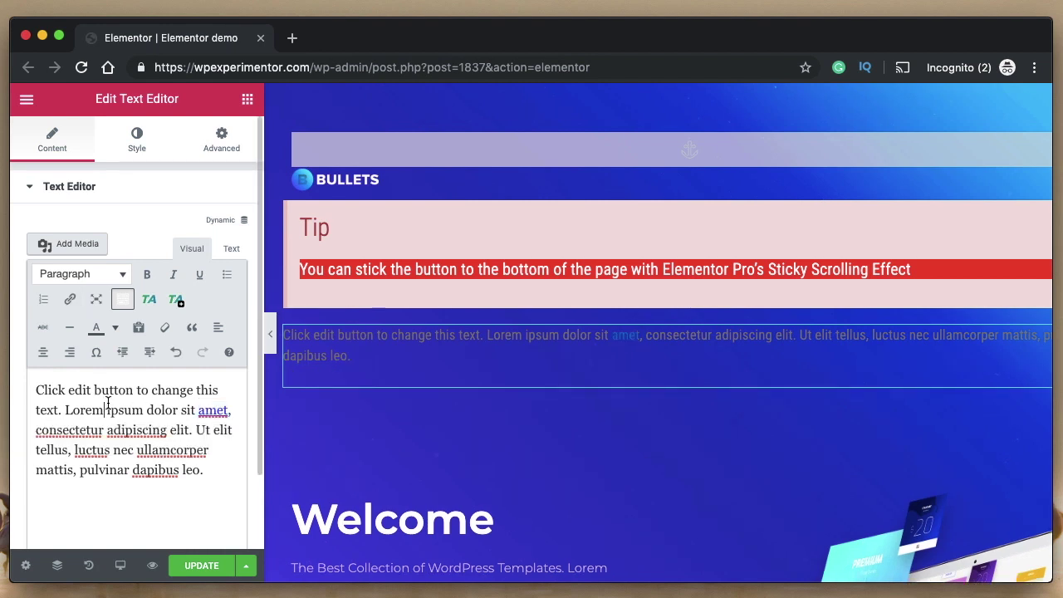
Colour the sample text before the "amet" link red, from "Click edit button" to "dolor sit"
double_click(125, 411)
click(36, 390)
shift+click(193, 410)
click(115, 328)
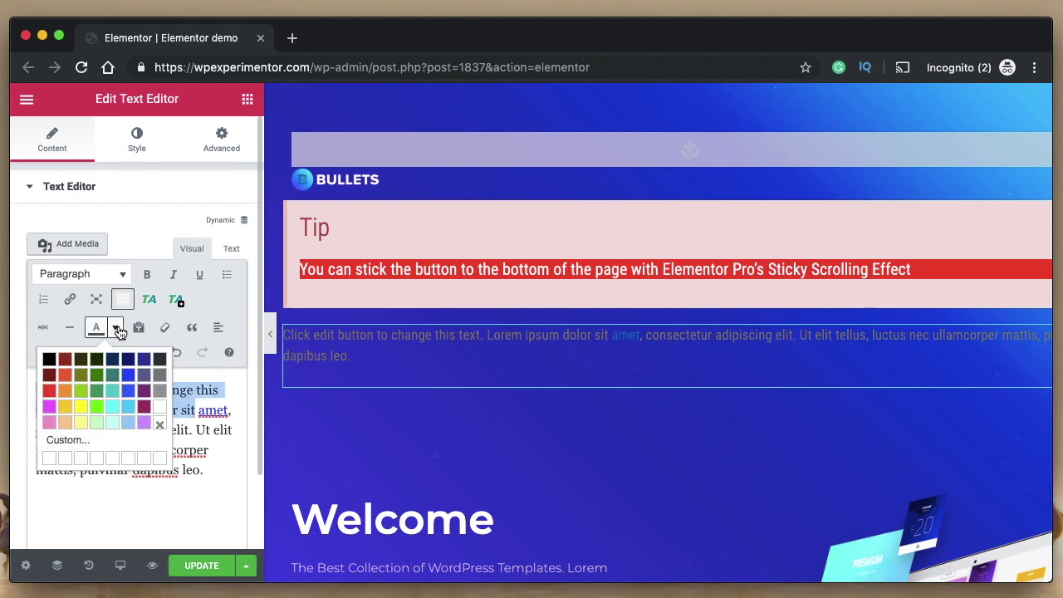
click(67, 391)
click(114, 429)
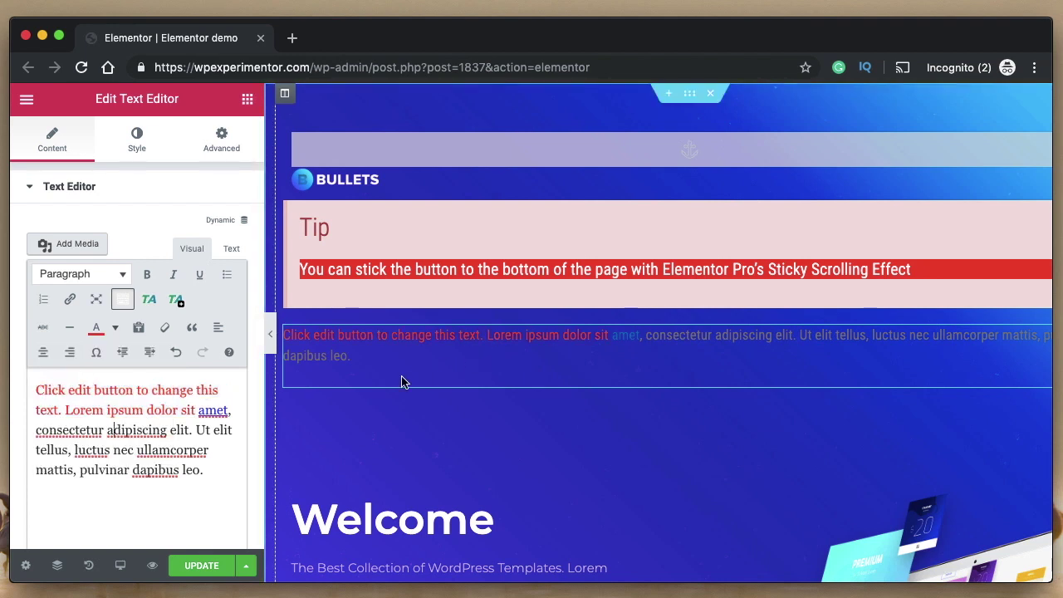
Colour the sample text after the "amet" link white, from "consectetur" to "dapibus leo."
drag(35, 430, 204, 470)
click(114, 327)
click(112, 454)
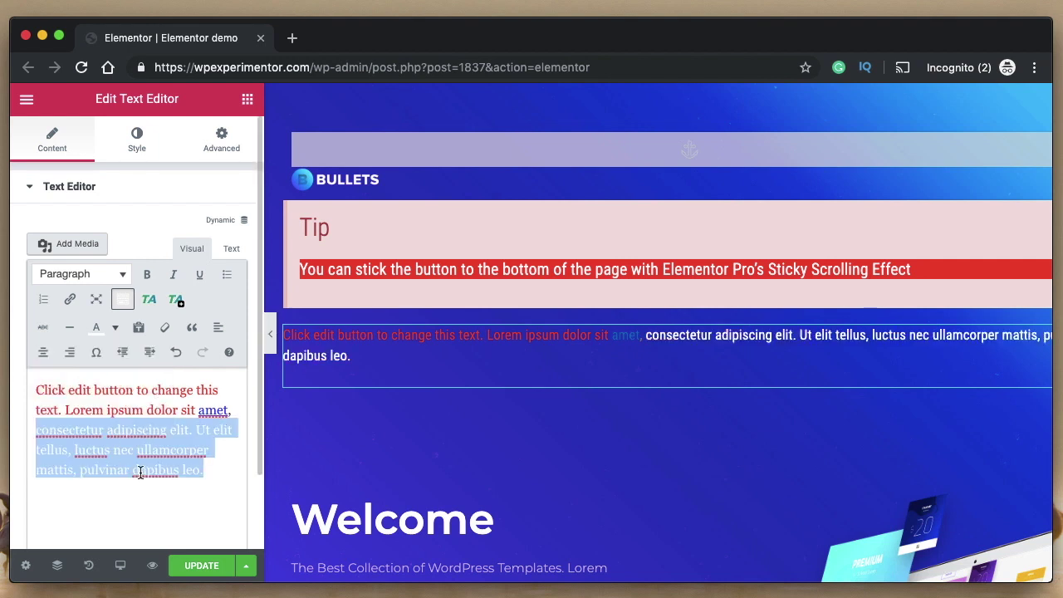
click(144, 473)
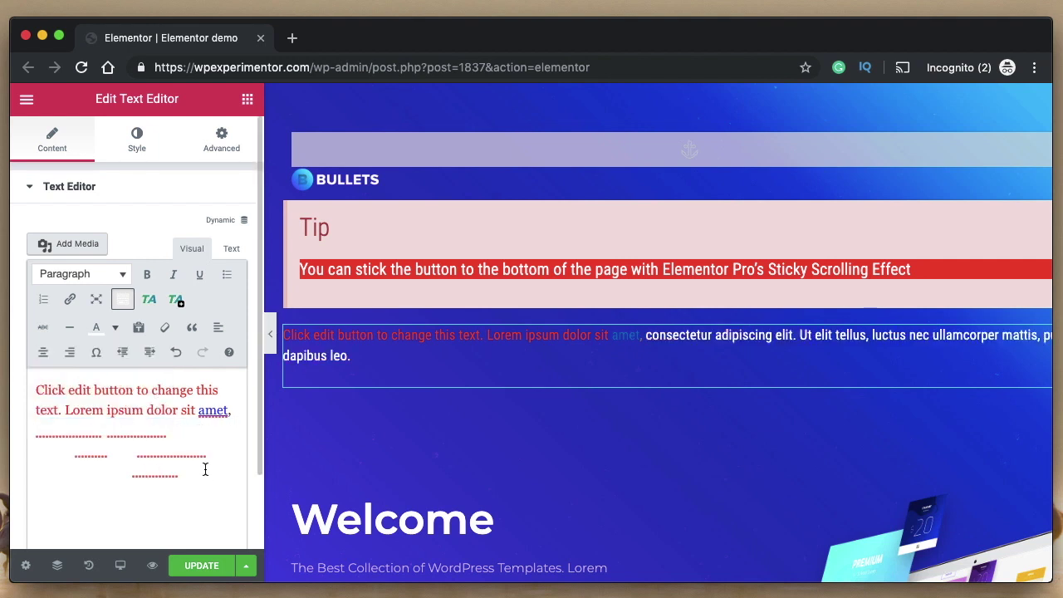
Cut all of the text editor's content from its HTML source view
click(232, 248)
click(108, 411)
key(ctrl+a)
key(BackSpace)
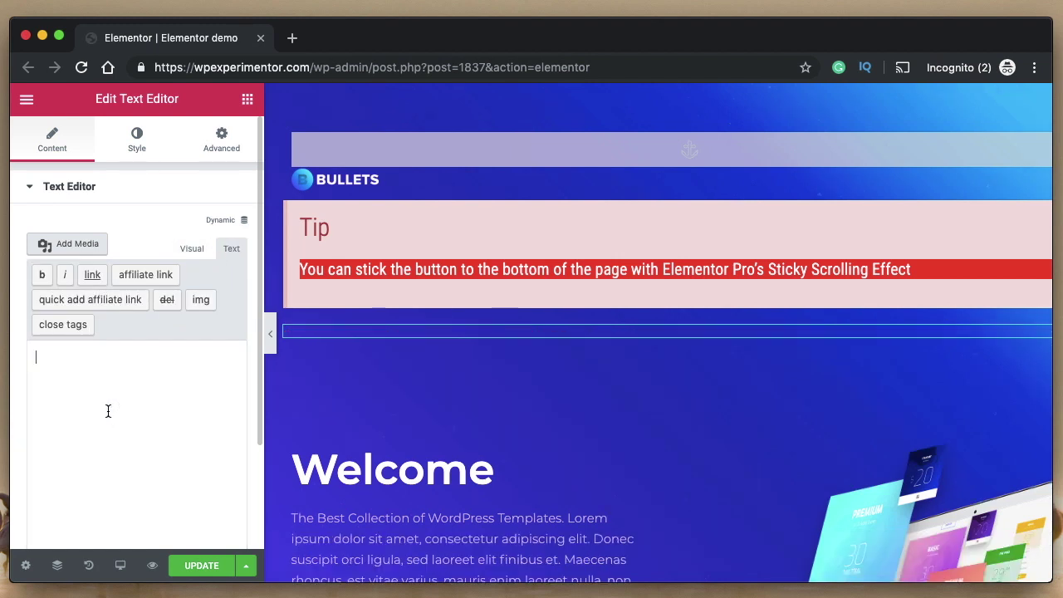
click(98, 196)
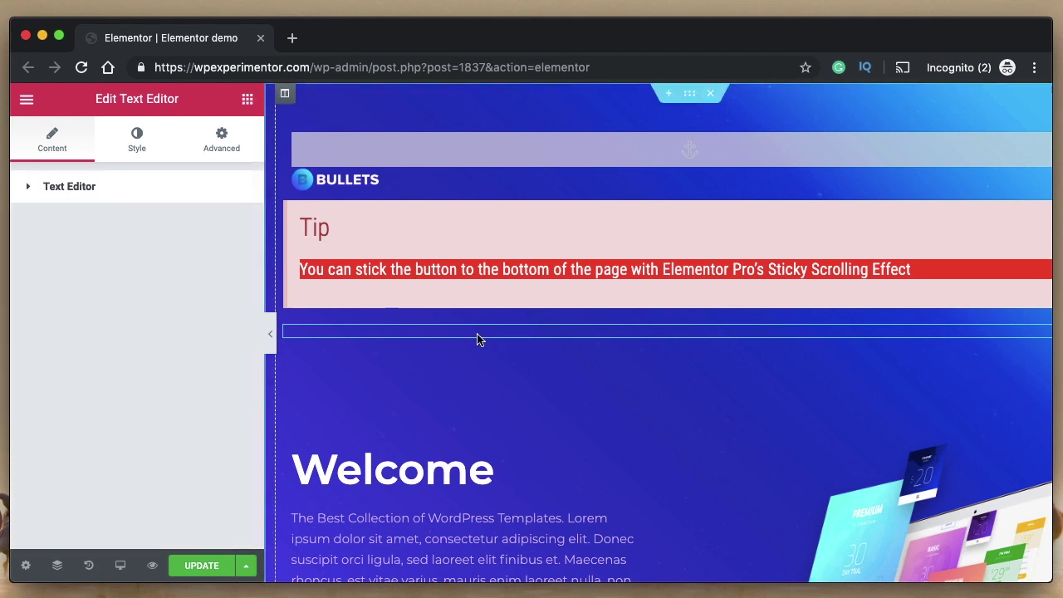
Replace the alert's whole description with the HTML taken from the text editor
click(486, 269)
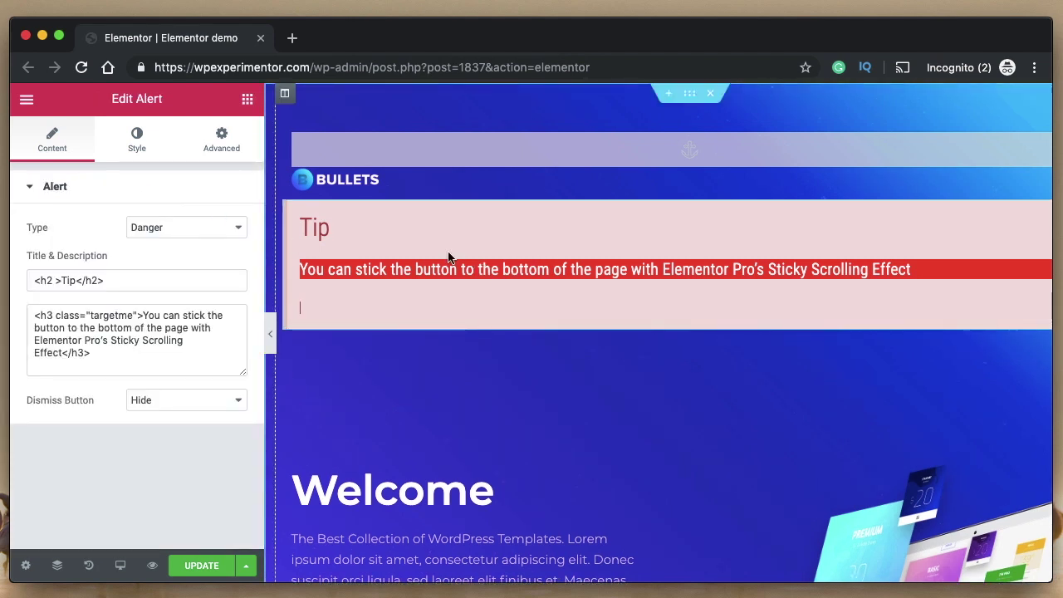
click(143, 349)
key(ctrl+a)
key(ctrl+v)
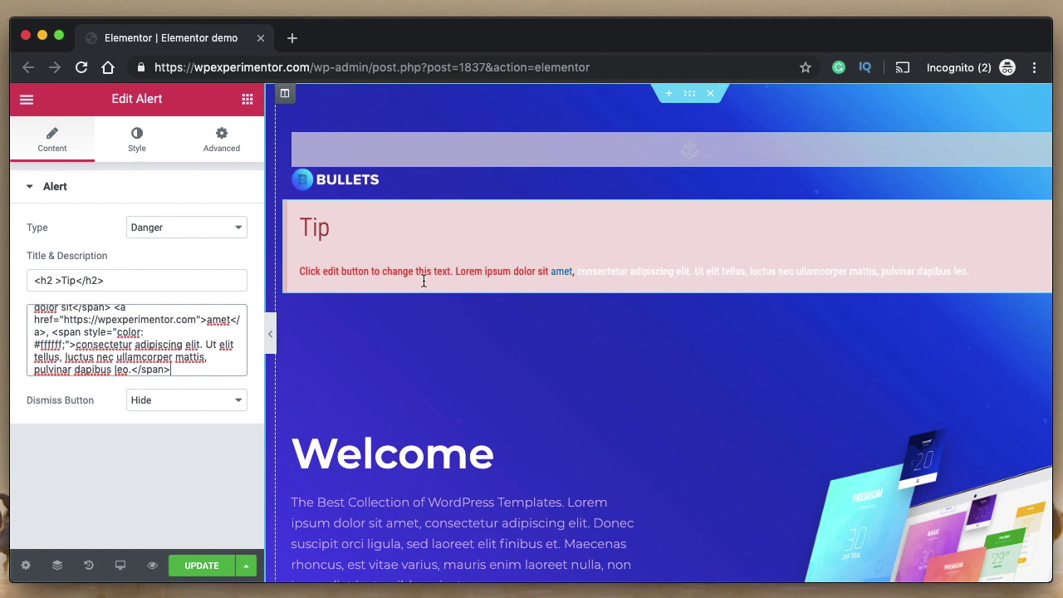
Make the alert's background colour fully transparent
click(84, 189)
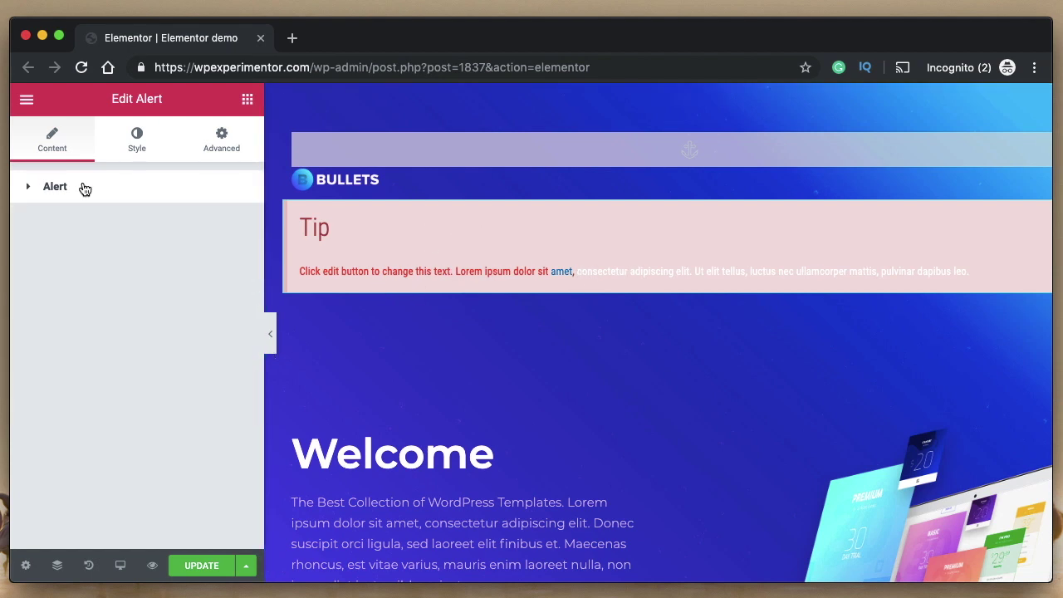
click(123, 152)
click(227, 229)
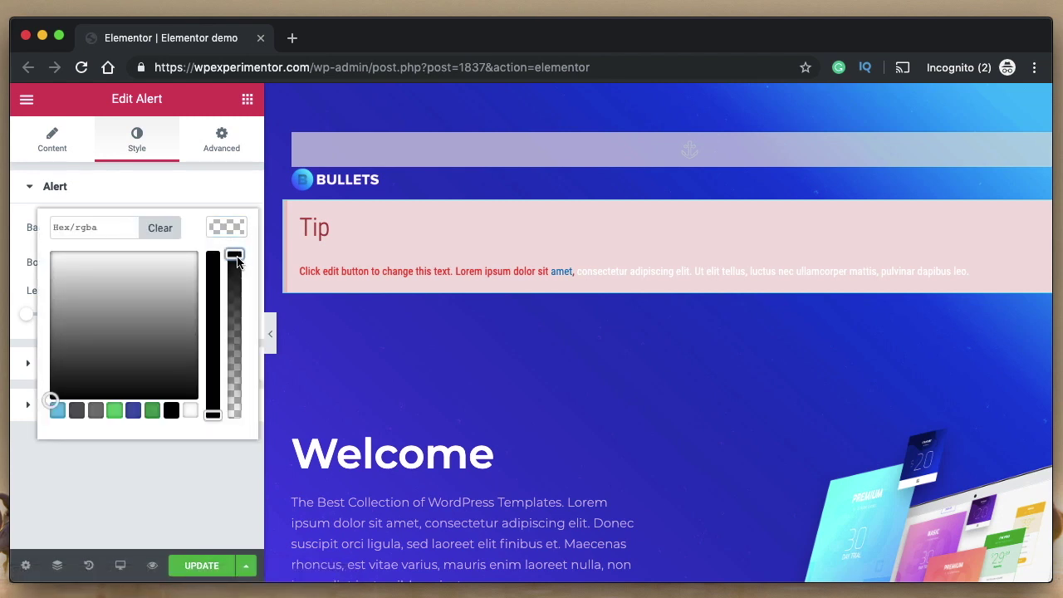
drag(237, 261, 230, 450)
click(230, 449)
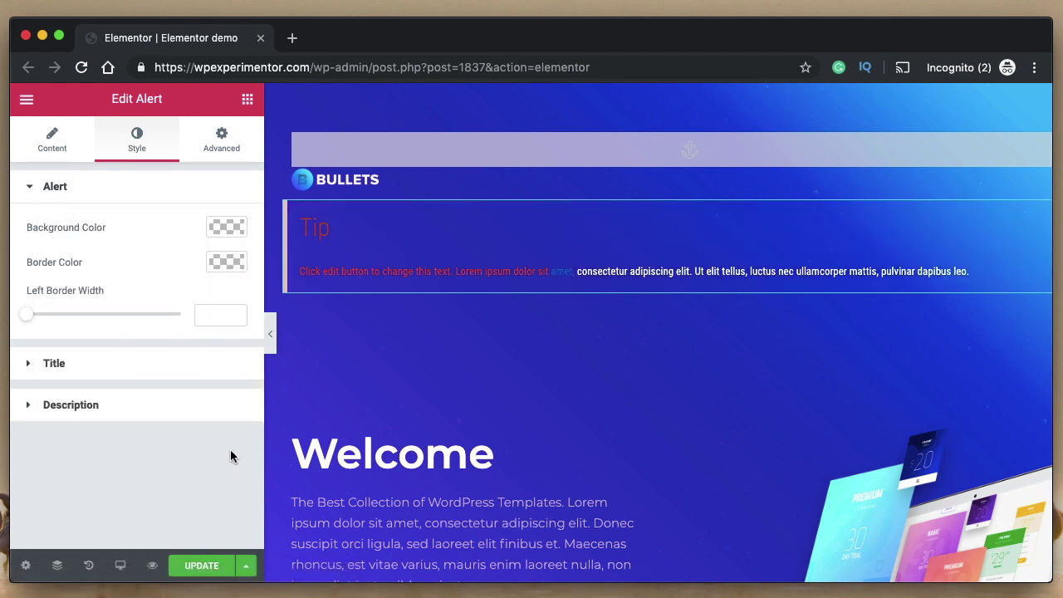
Make the alert's border colour fully transparent
click(213, 259)
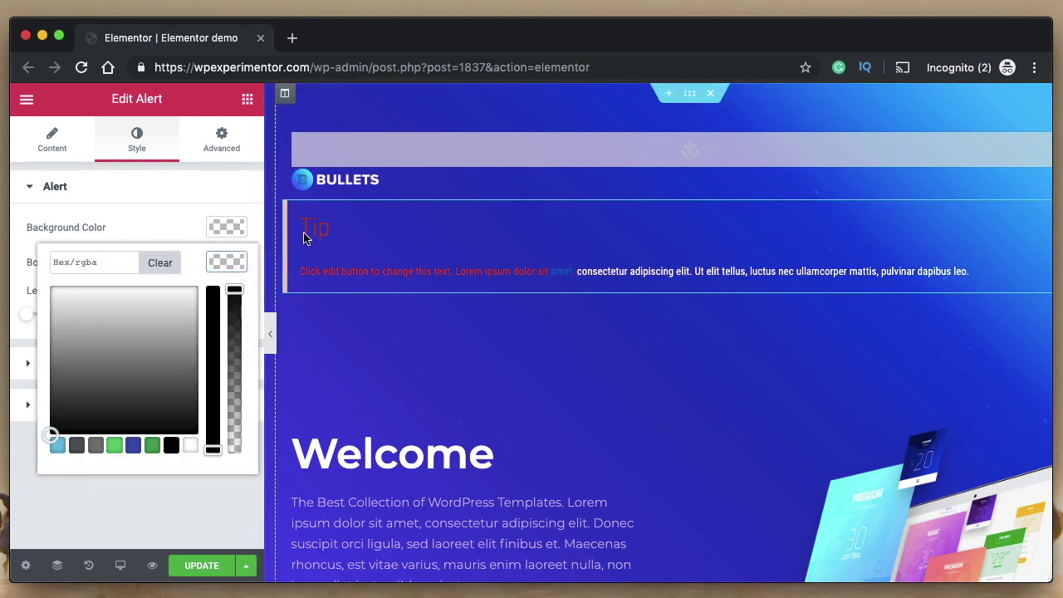
drag(235, 289, 234, 448)
click(234, 450)
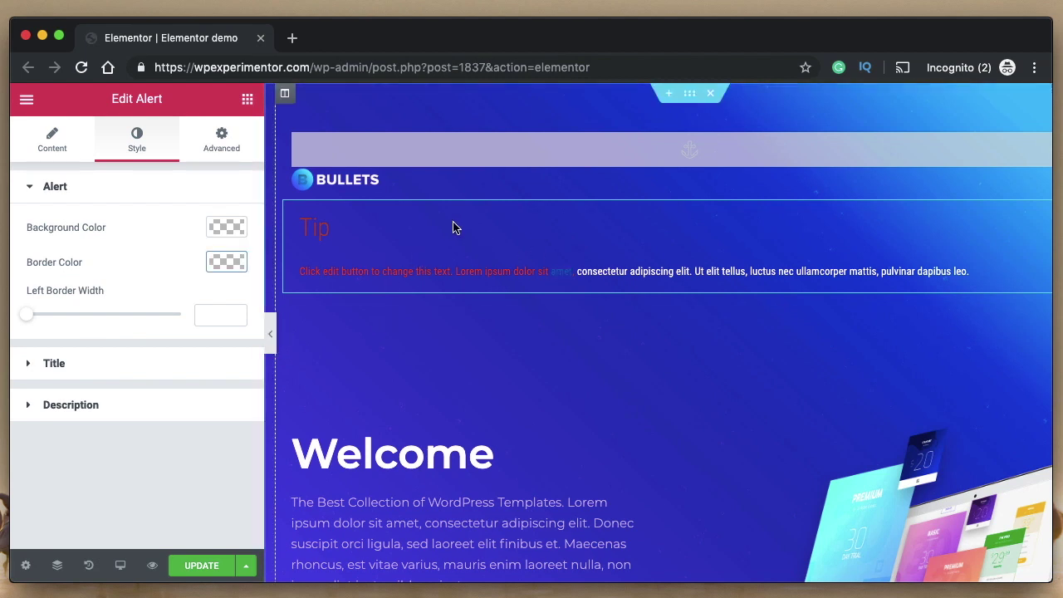
key(Delete)
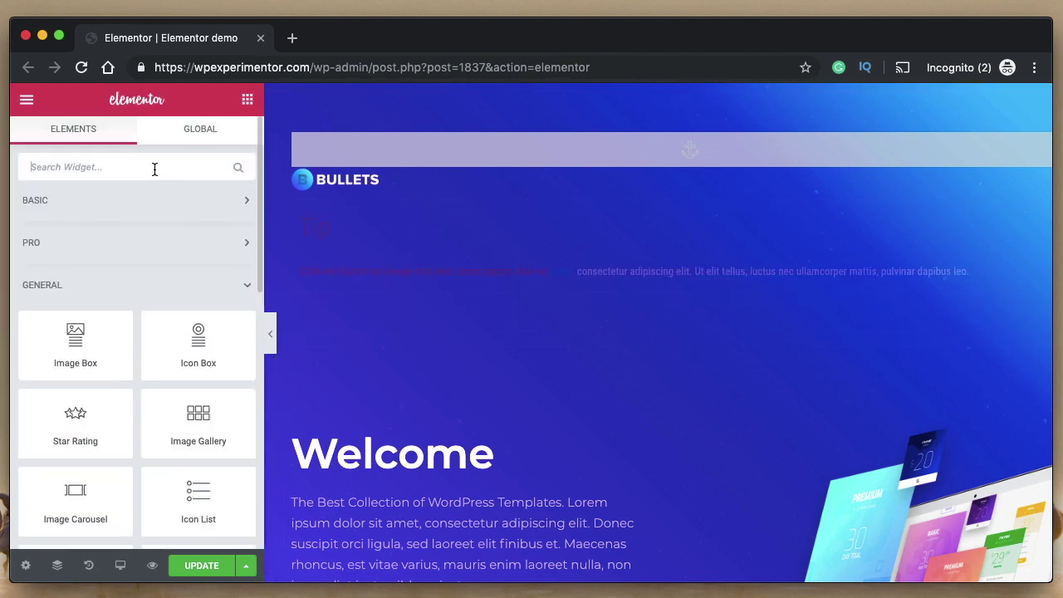
key(ctrl+z)
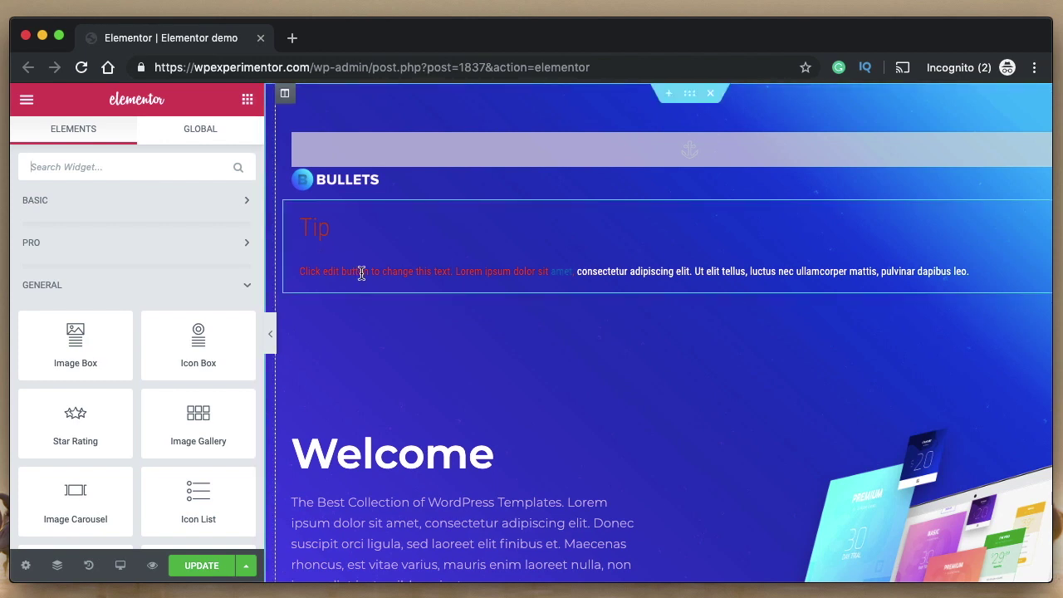
click(416, 253)
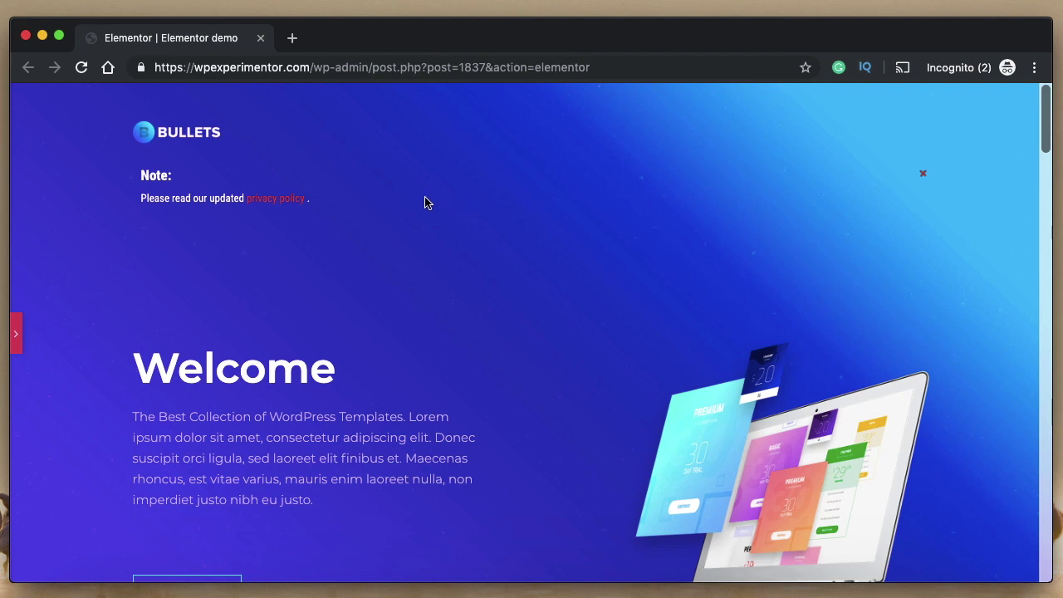
Examine the alert's "Note:" title and privacy policy text with the editing panel hidden, and bring the panel back
double_click(161, 183)
click(183, 182)
triple_click(202, 198)
double_click(203, 198)
click(15, 333)
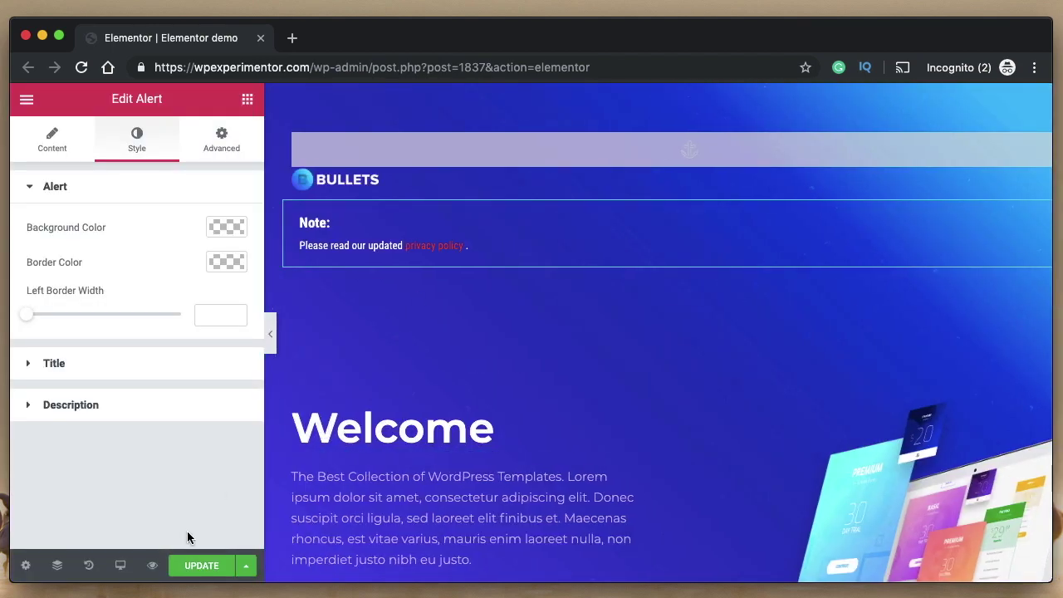
Preview the page in a new tab, check the "Note:" alert's text and dismiss the alert
click(154, 567)
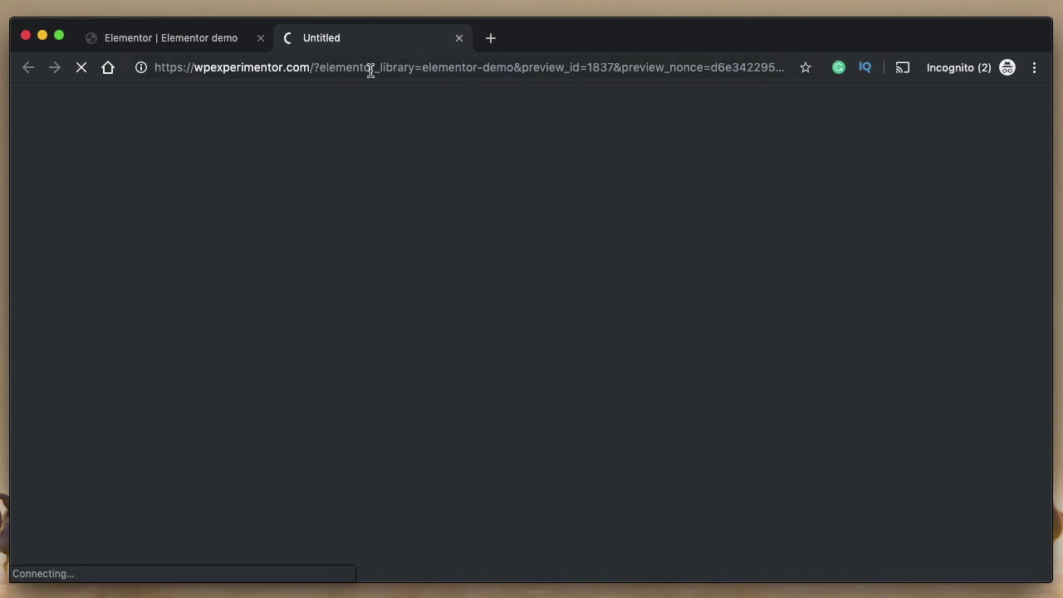
click(188, 41)
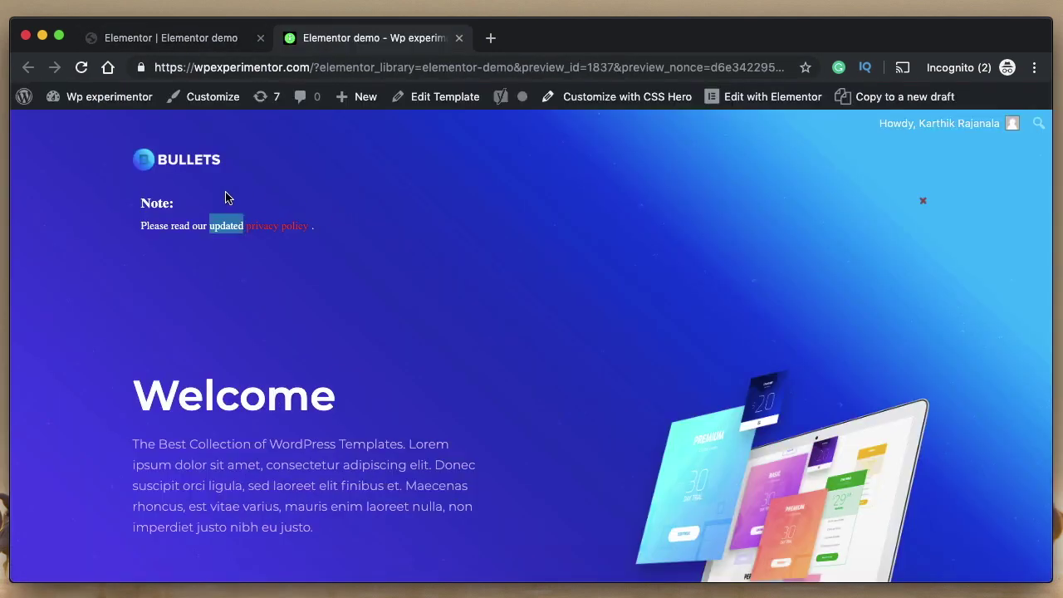
click(149, 227)
triple_click(158, 228)
click(165, 229)
double_click(165, 229)
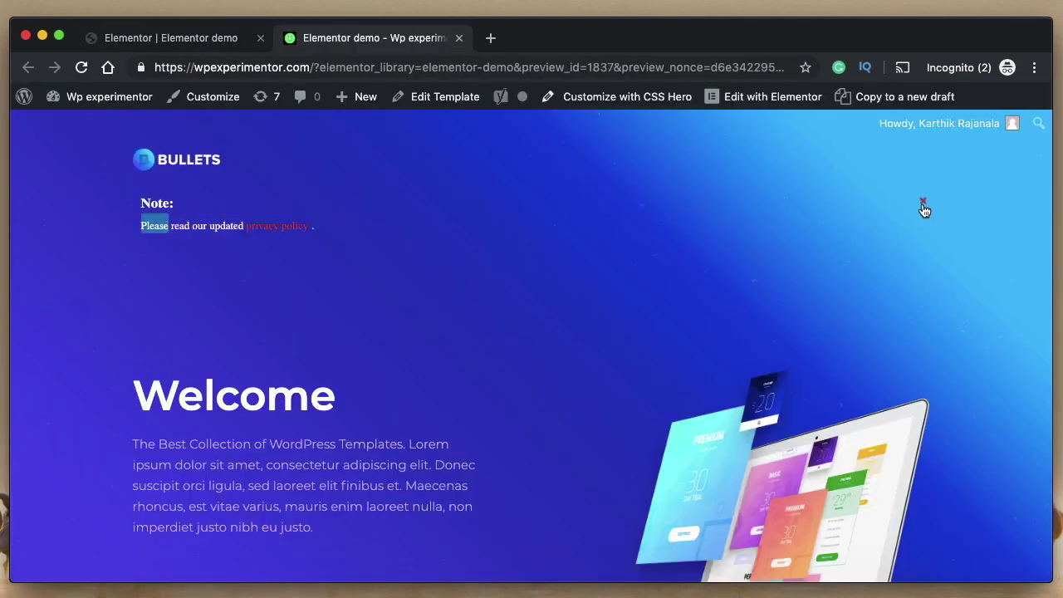
click(923, 202)
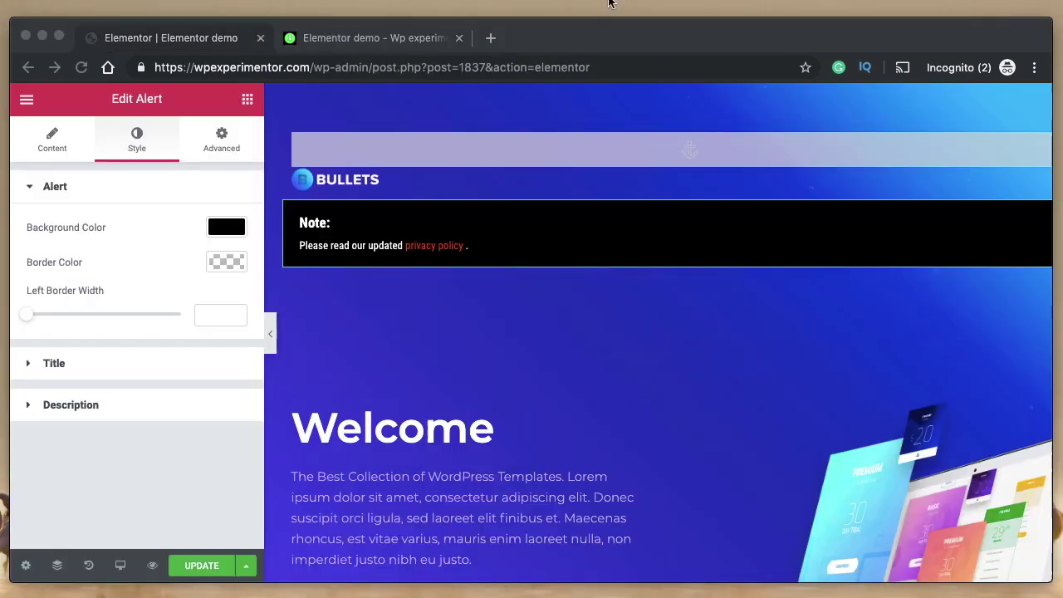
Make the alert's black background semi-transparent, with an opacity of about 0.41
click(232, 228)
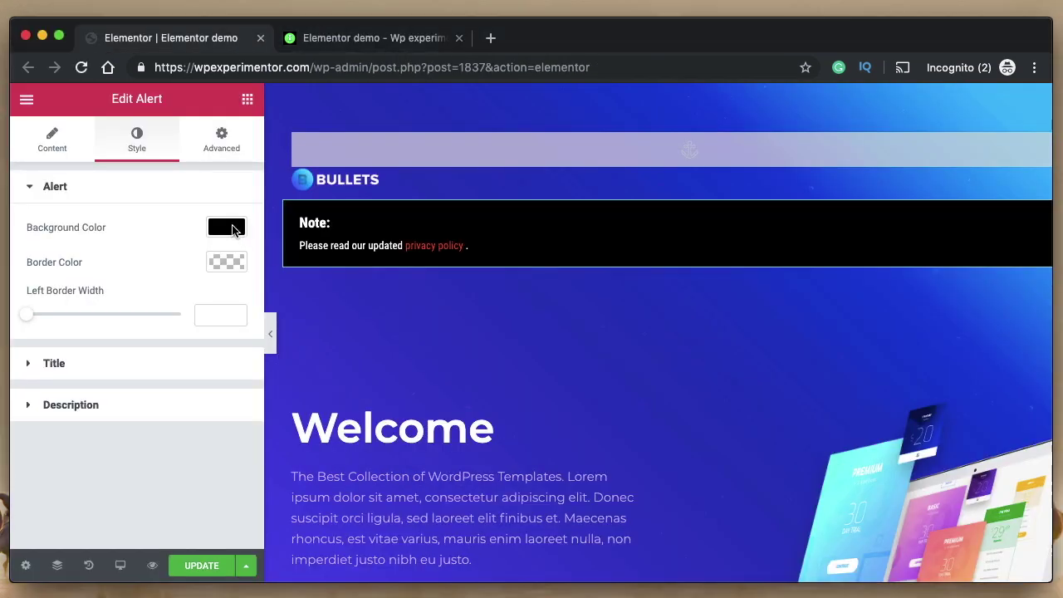
click(233, 229)
click(234, 349)
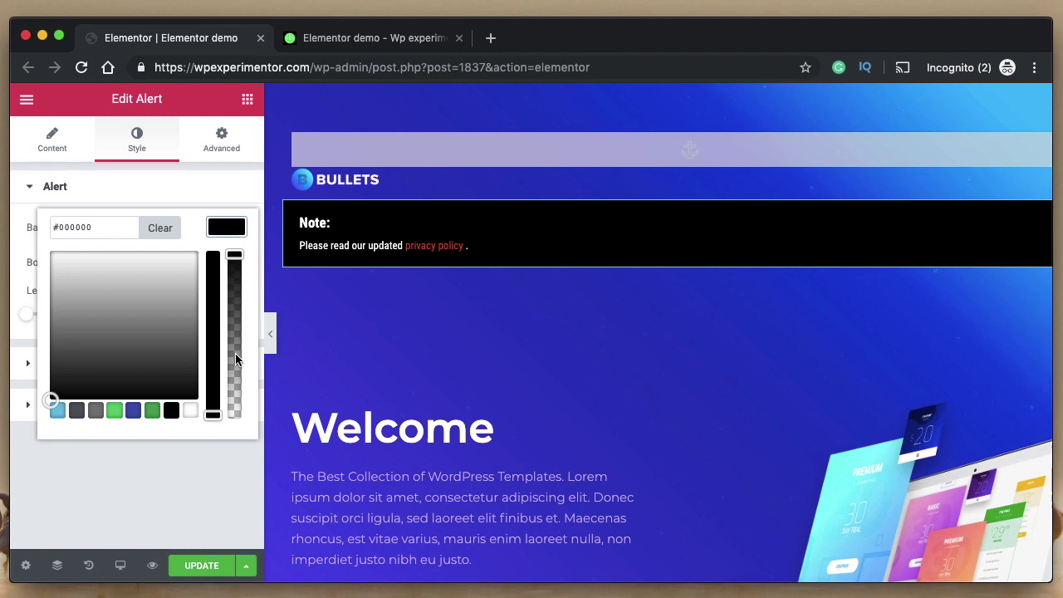
click(434, 225)
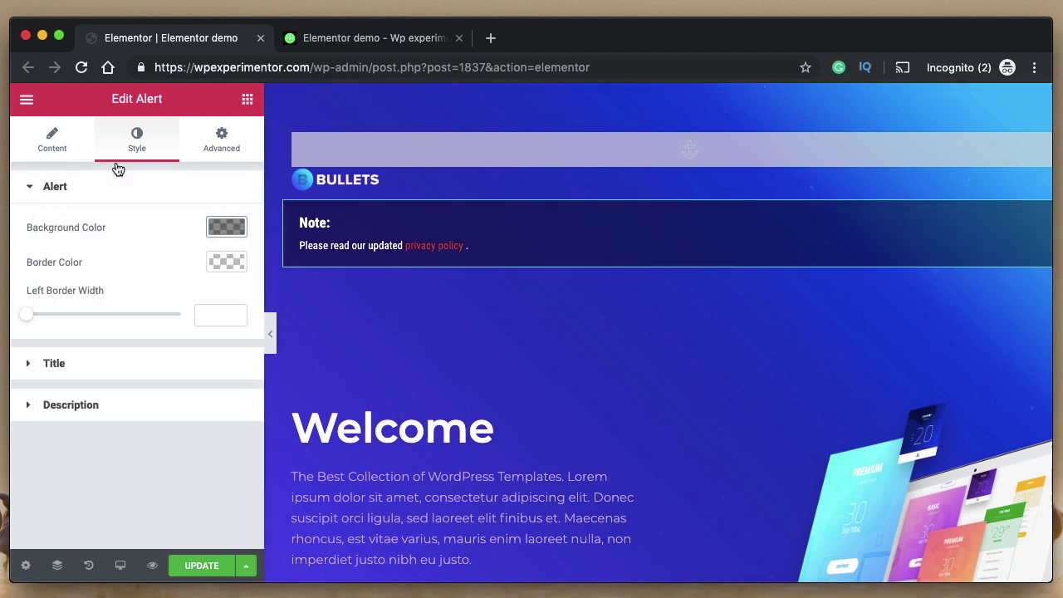
Set the title to "Want additional 30% Off ?!" and describe the checkout discount, with DS933 in a span styled "background:silver;color:gray"
click(40, 143)
click(157, 328)
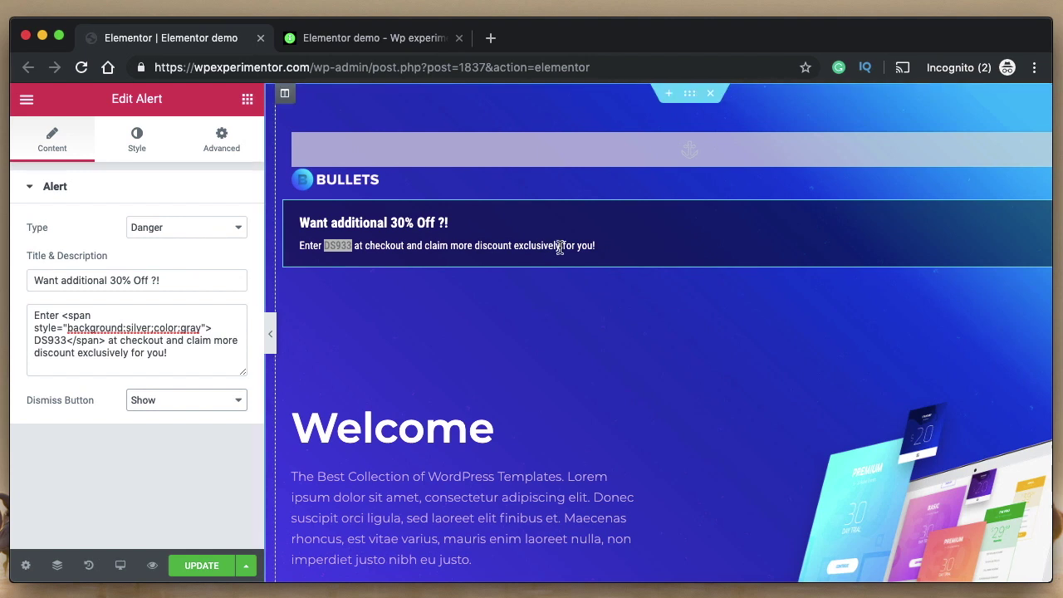
double_click(339, 246)
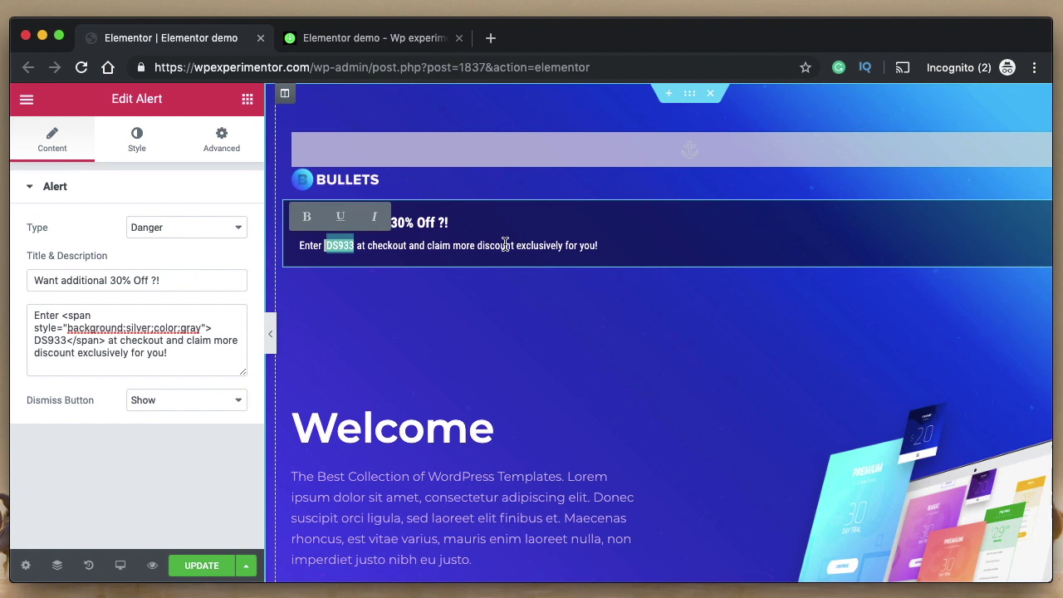
click(126, 367)
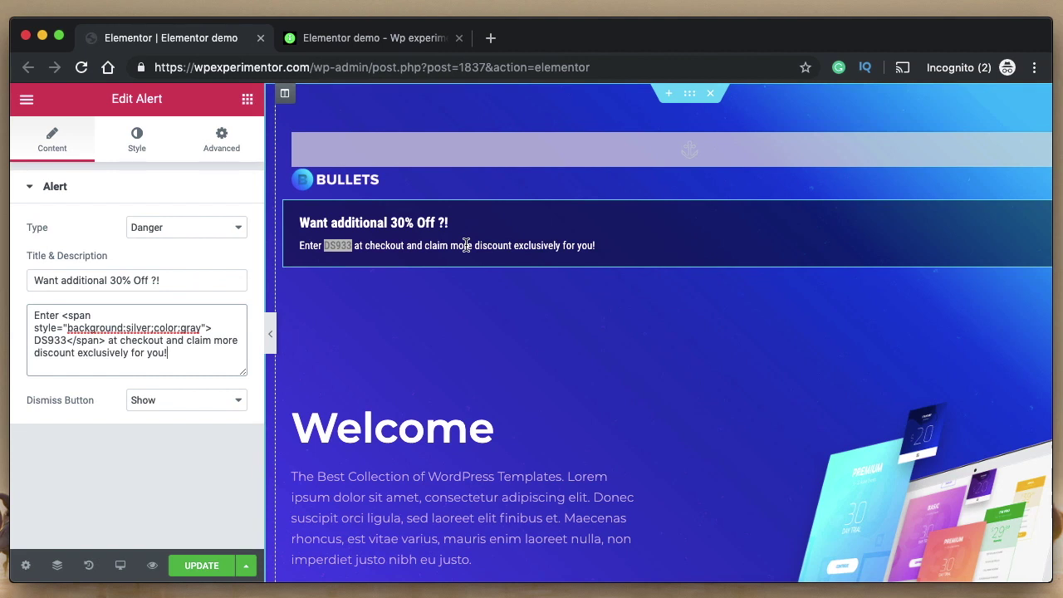
scroll(466, 245, right, 2)
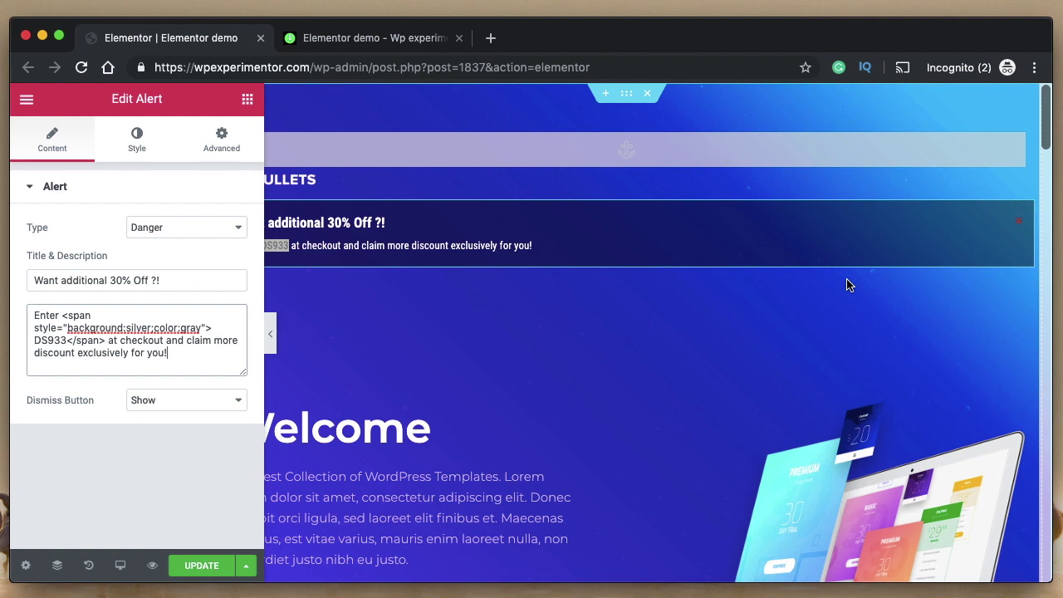
Review the alert's background colour and opacity setting without changing it
click(136, 140)
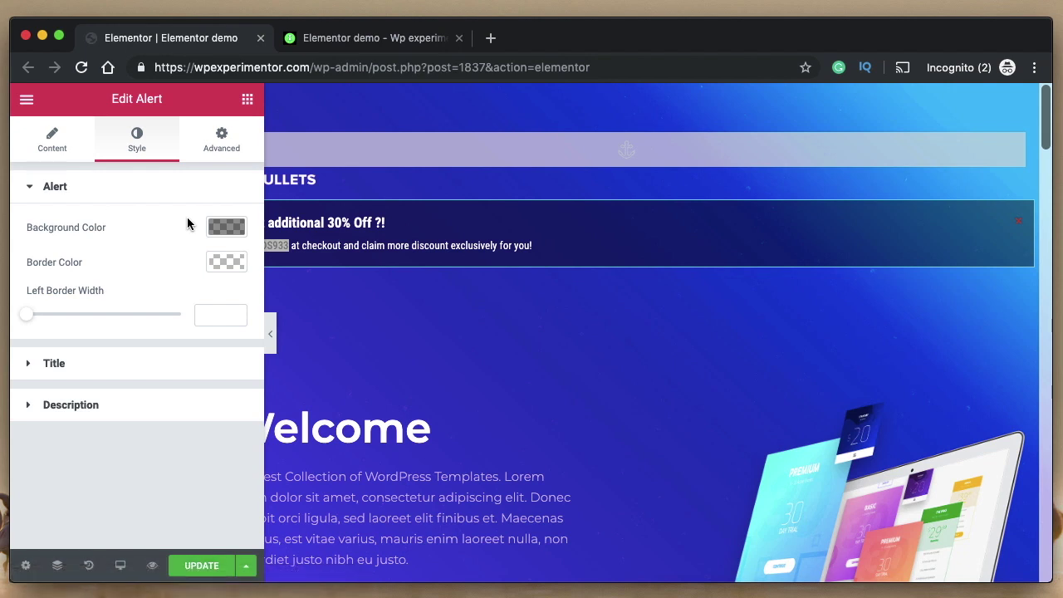
click(232, 237)
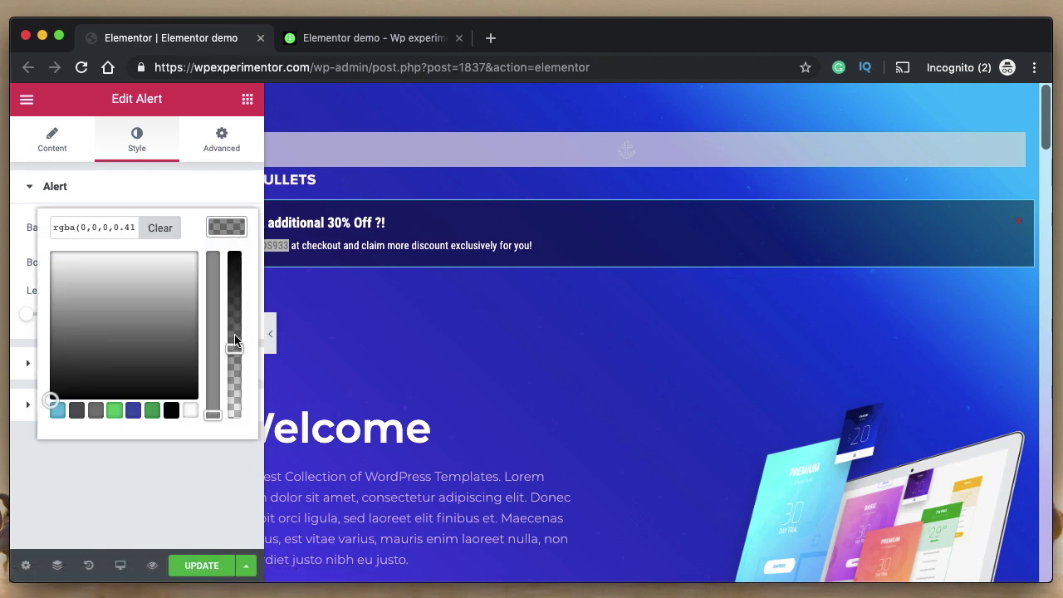
click(231, 232)
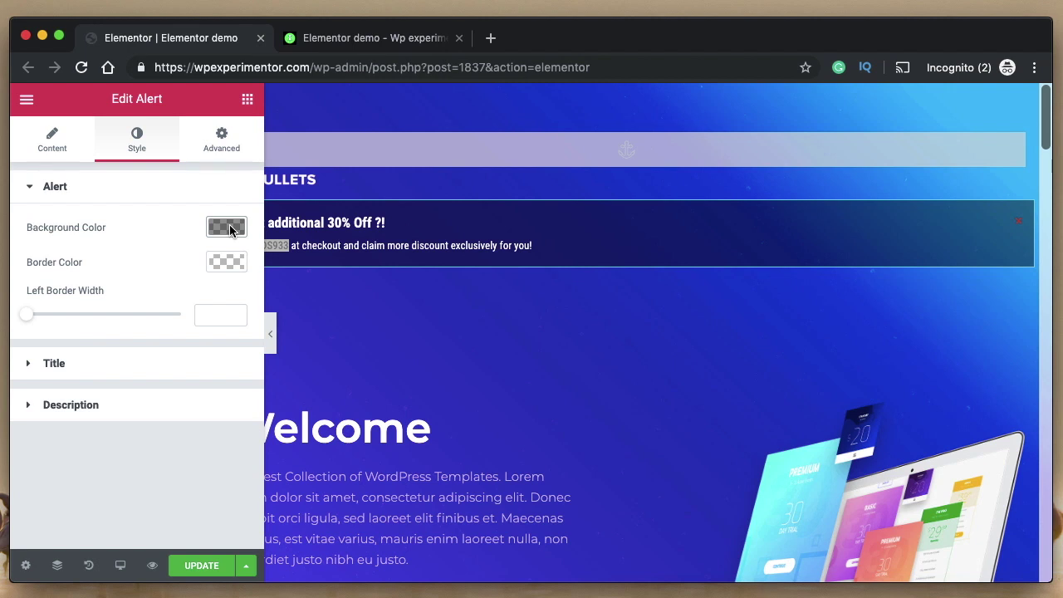
click(232, 231)
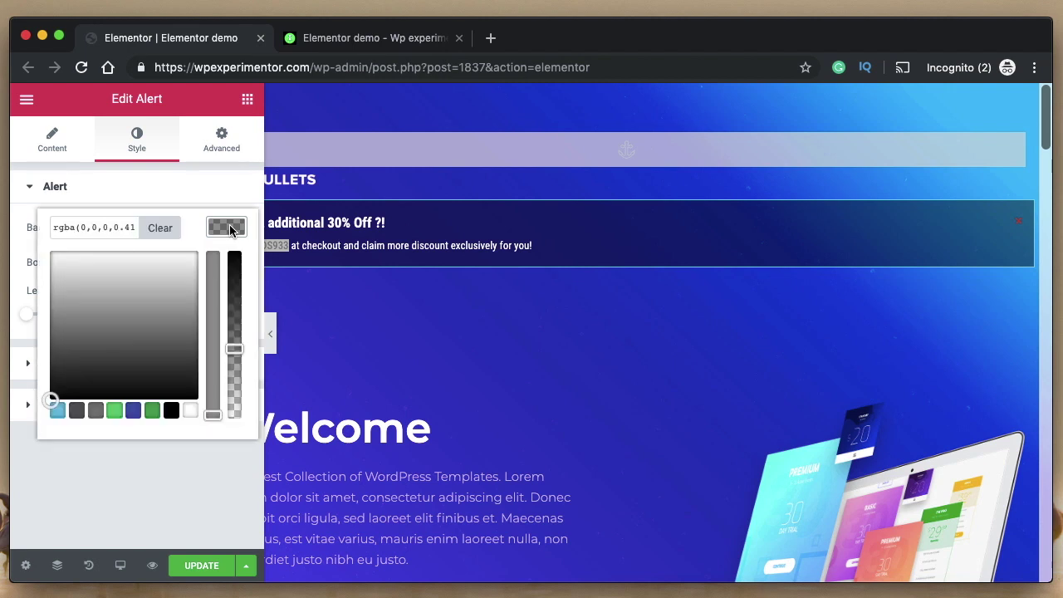
click(232, 231)
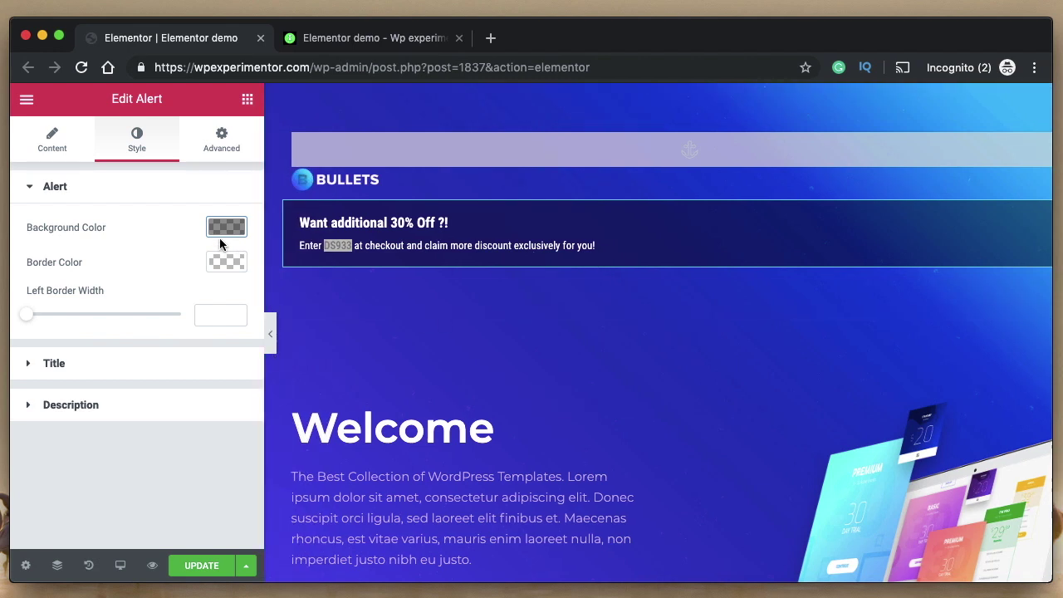
Change the DS933 span's text colour to black in the alert's description HTML
click(50, 141)
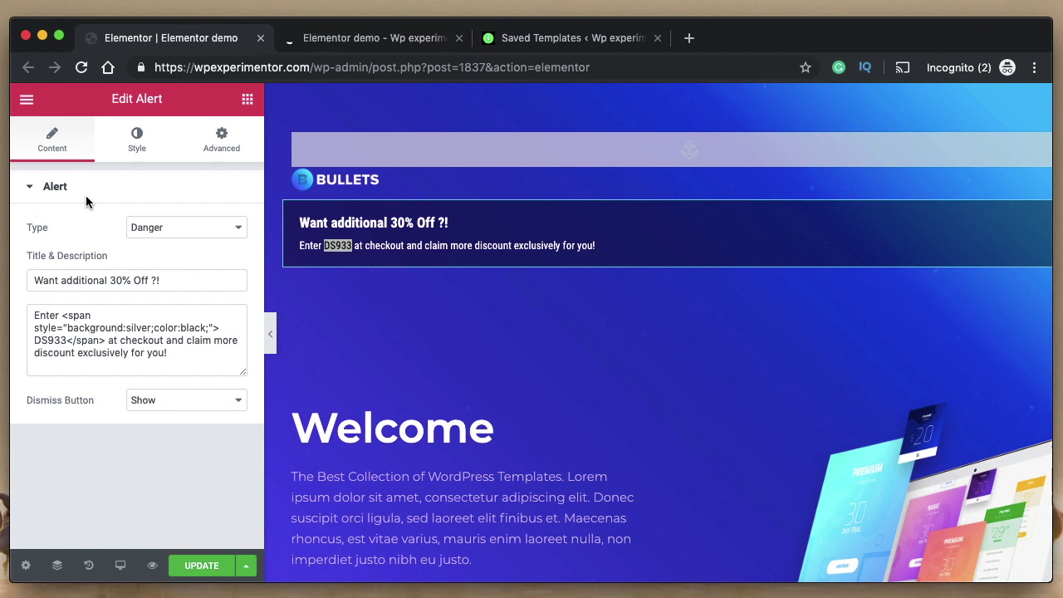
triple_click(140, 282)
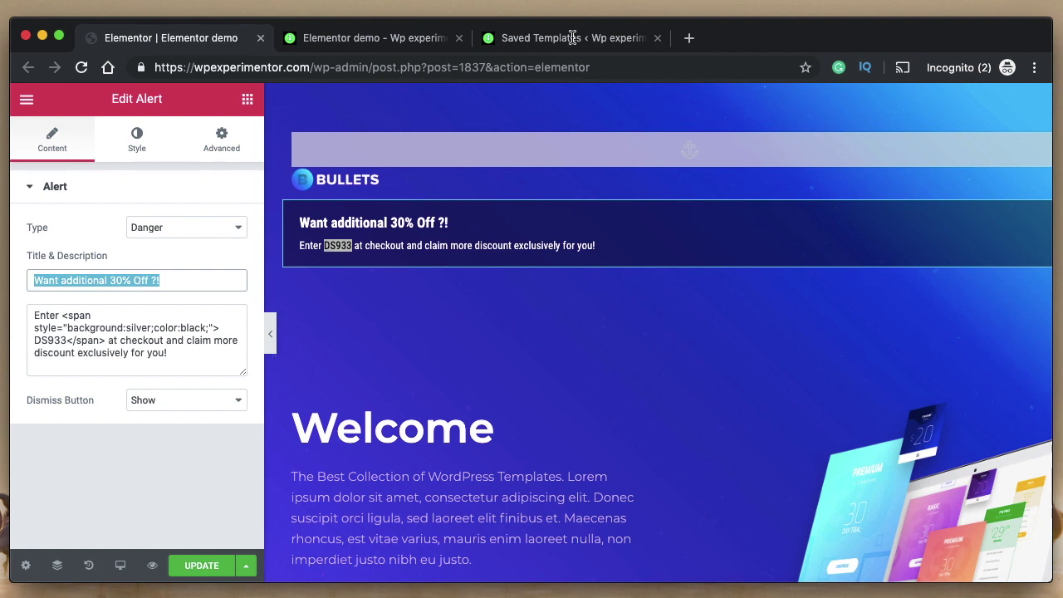
triple_click(163, 339)
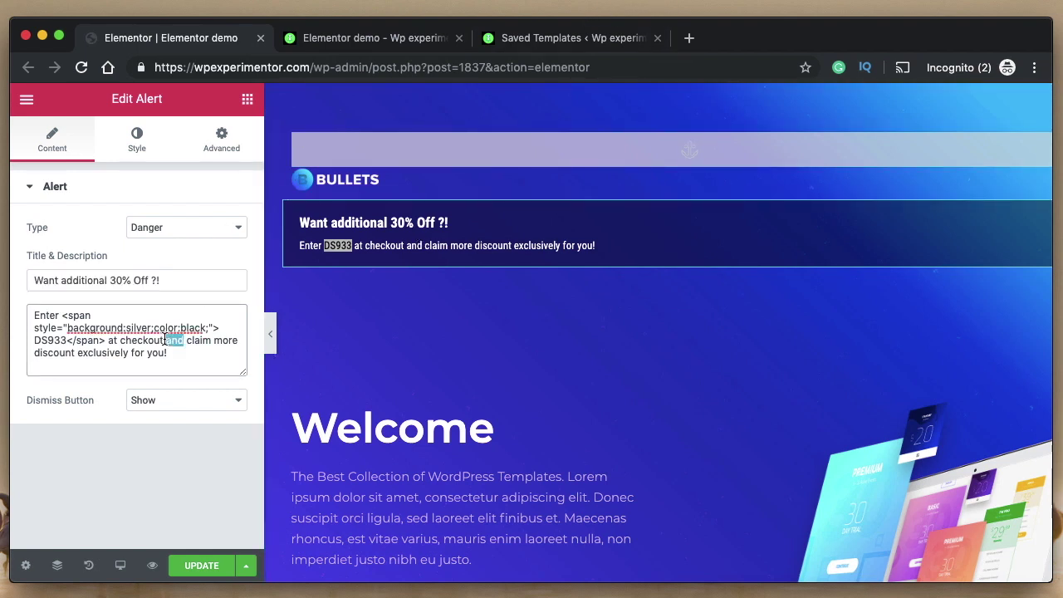
Copy the "Discount banner" template's shortcode, [elementor-template id="2386"], from the Saved Templates list
click(565, 45)
mouse_move(268, 357)
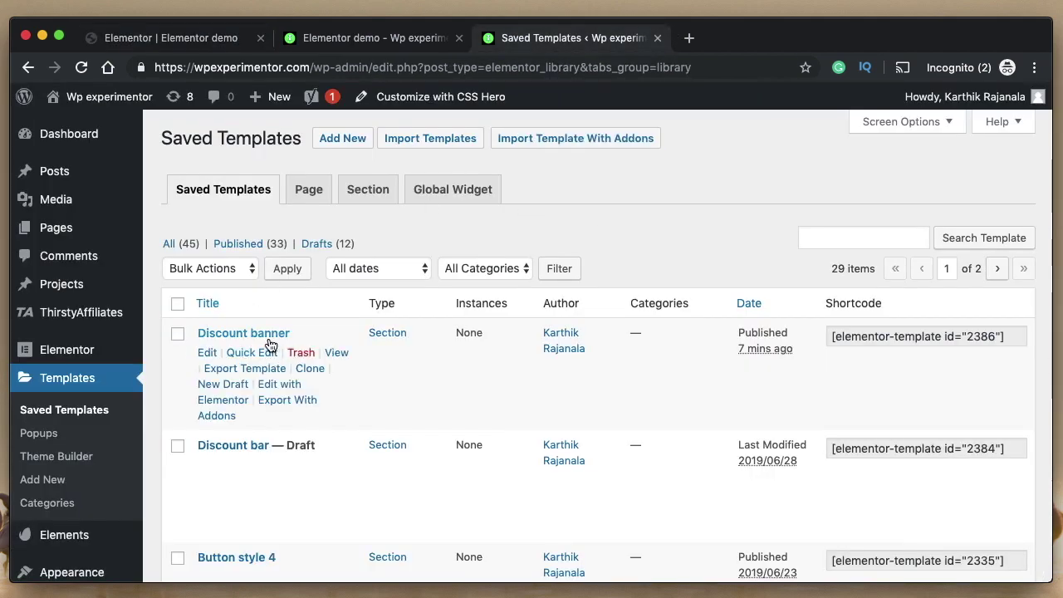
click(898, 339)
key(cmd+c)
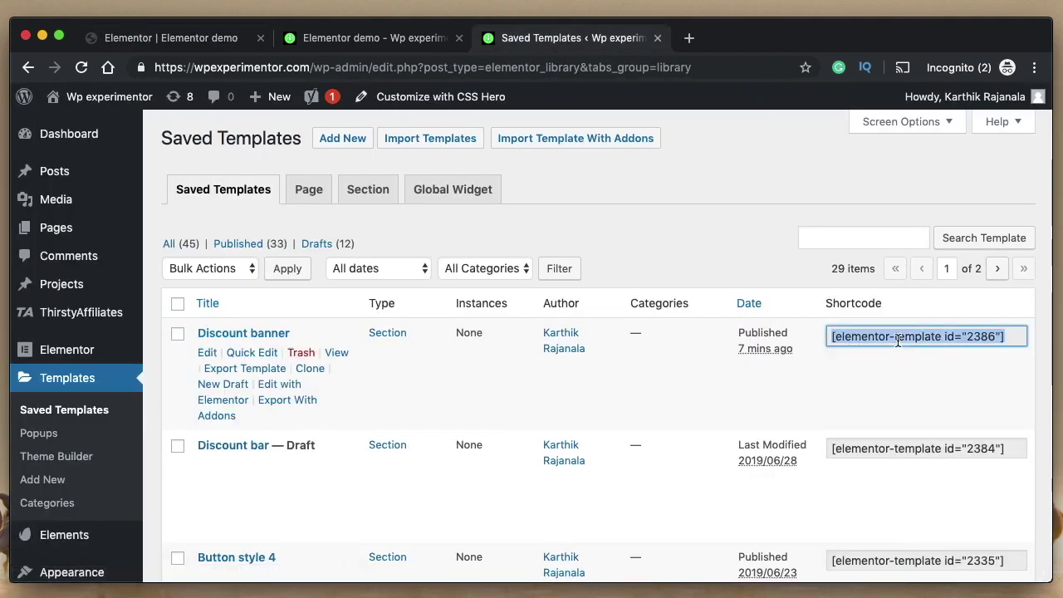
Clear the alert's description, replace its title with the shortcode [elementor-template id="2386"], and update the page
click(367, 38)
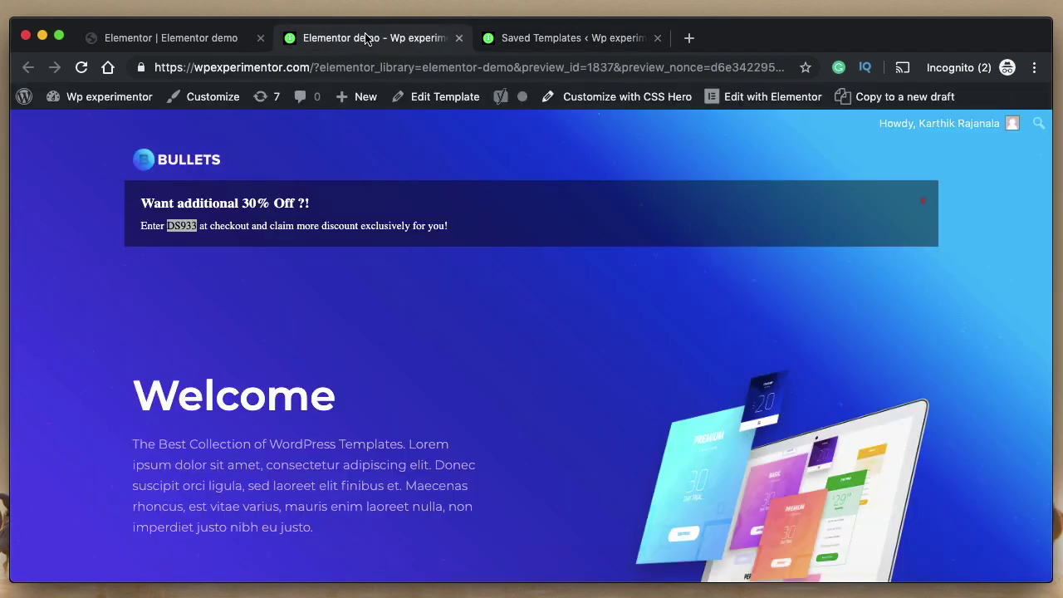
click(170, 40)
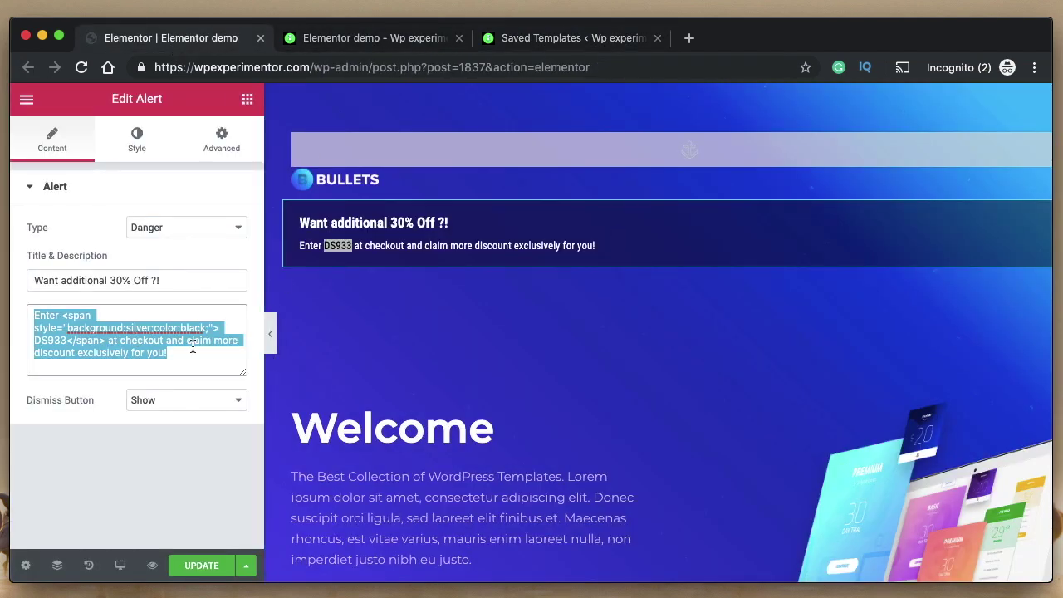
key(BackSpace)
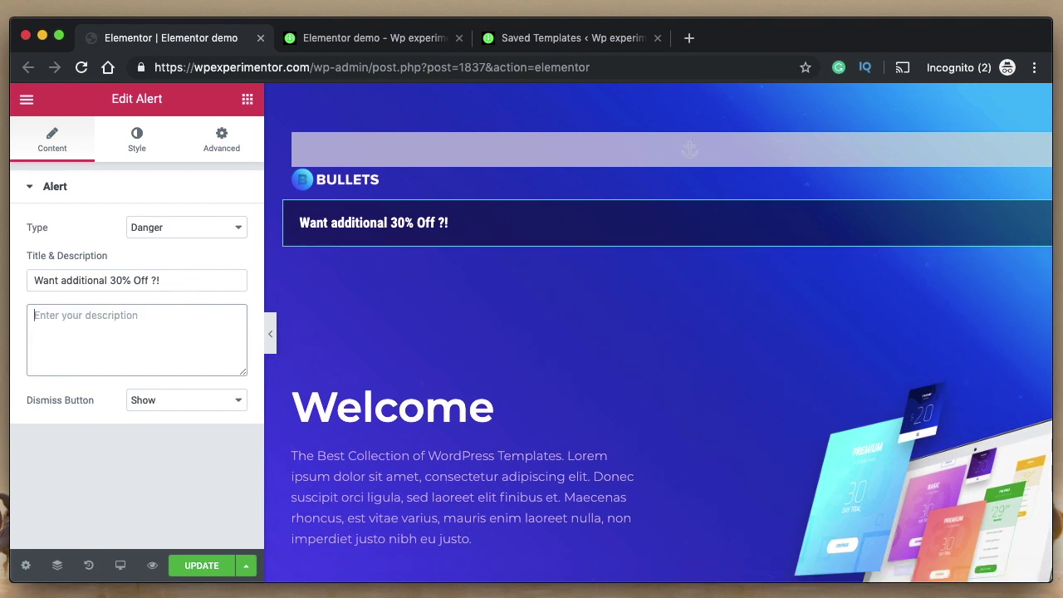
triple_click(199, 280)
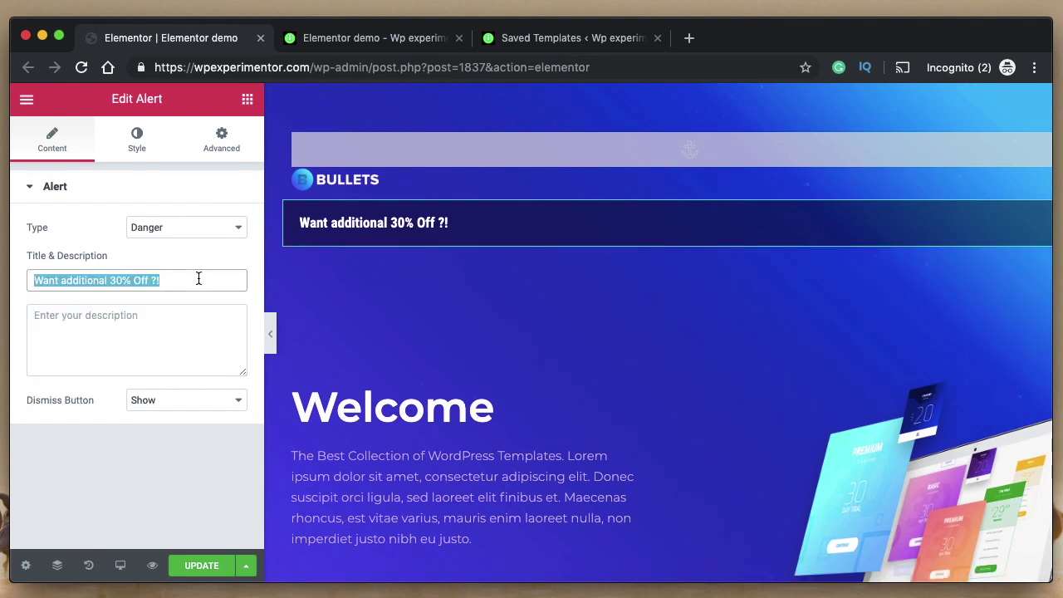
key(cmd+v)
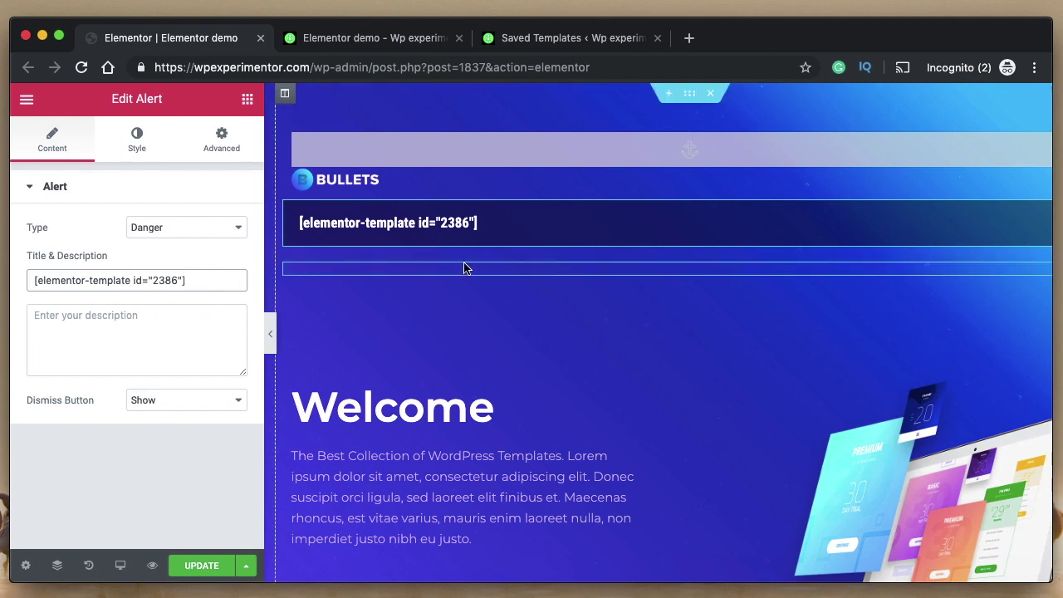
click(195, 565)
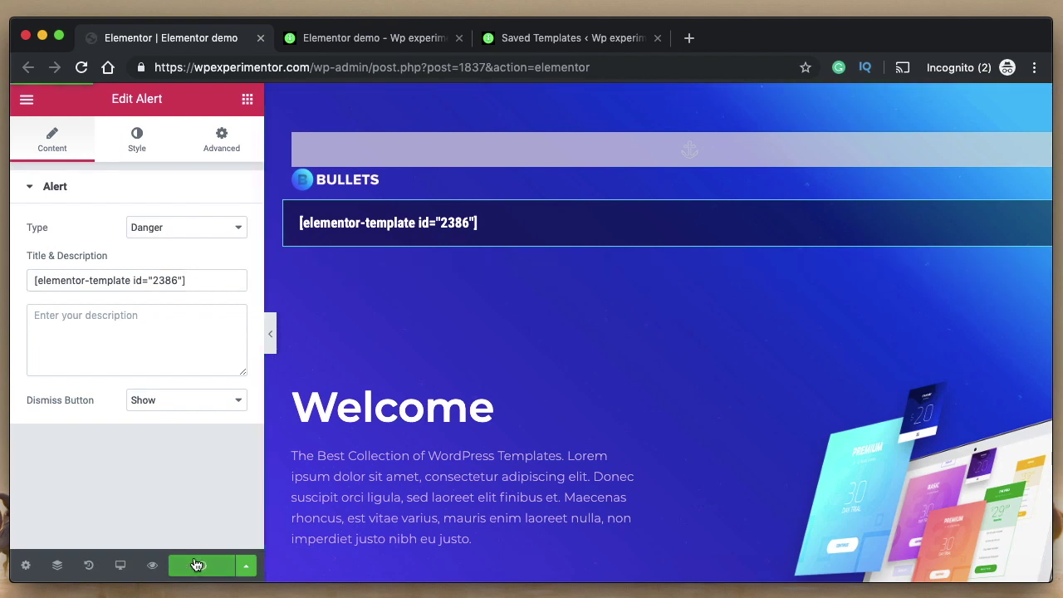
Examine the embedded banner's text in the page preview and look at the Discount banner template in its own editor
click(345, 35)
triple_click(259, 224)
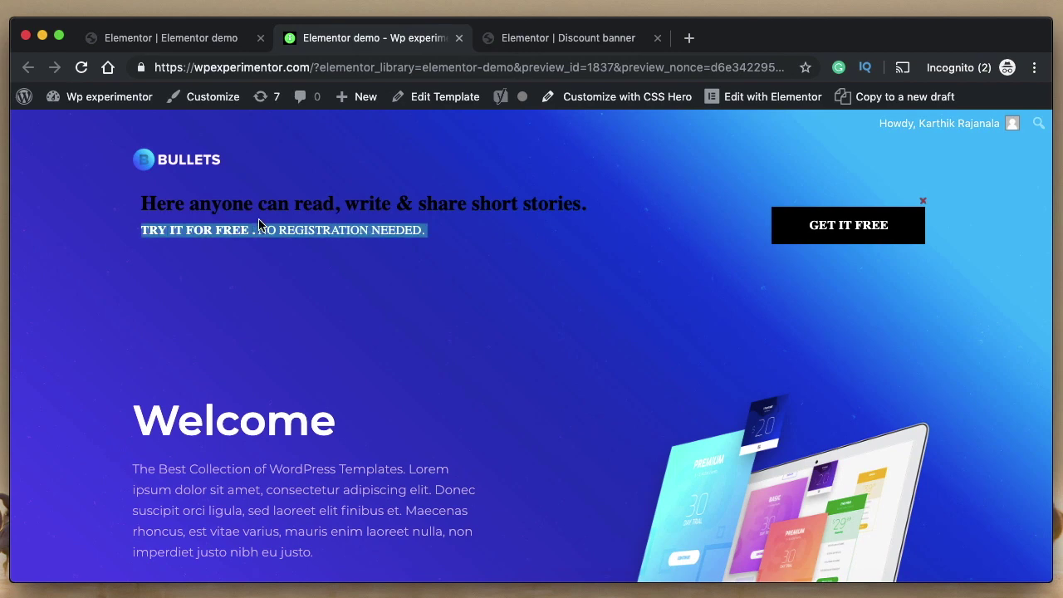
double_click(366, 205)
double_click(442, 206)
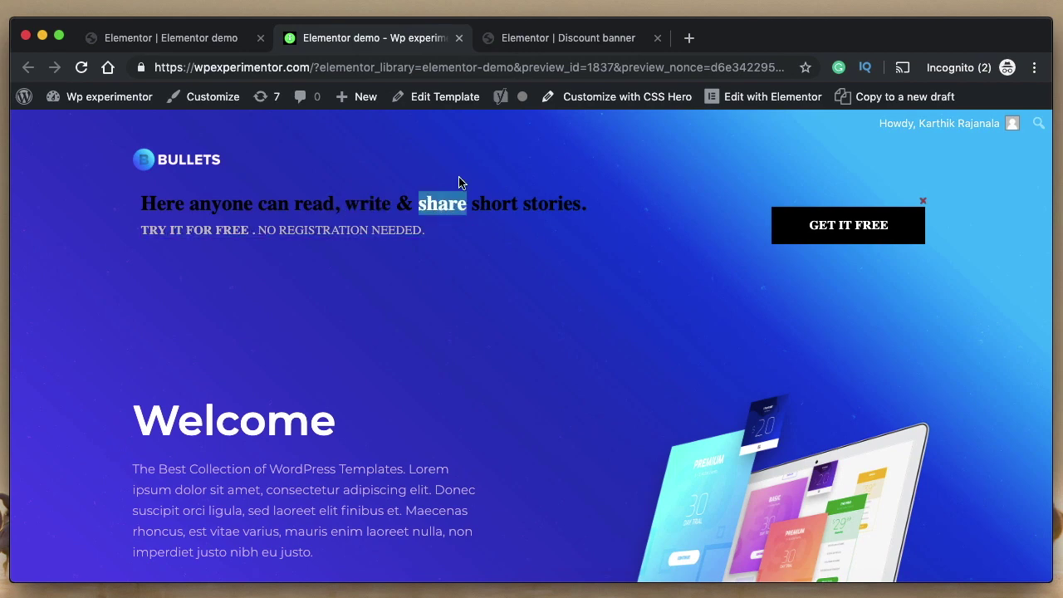
click(563, 39)
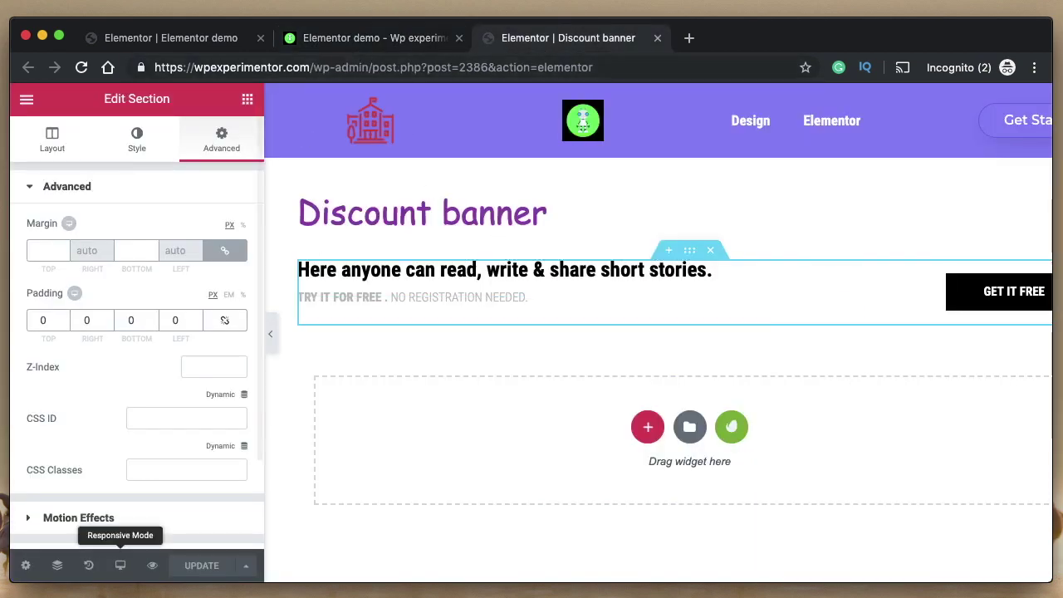
click(189, 42)
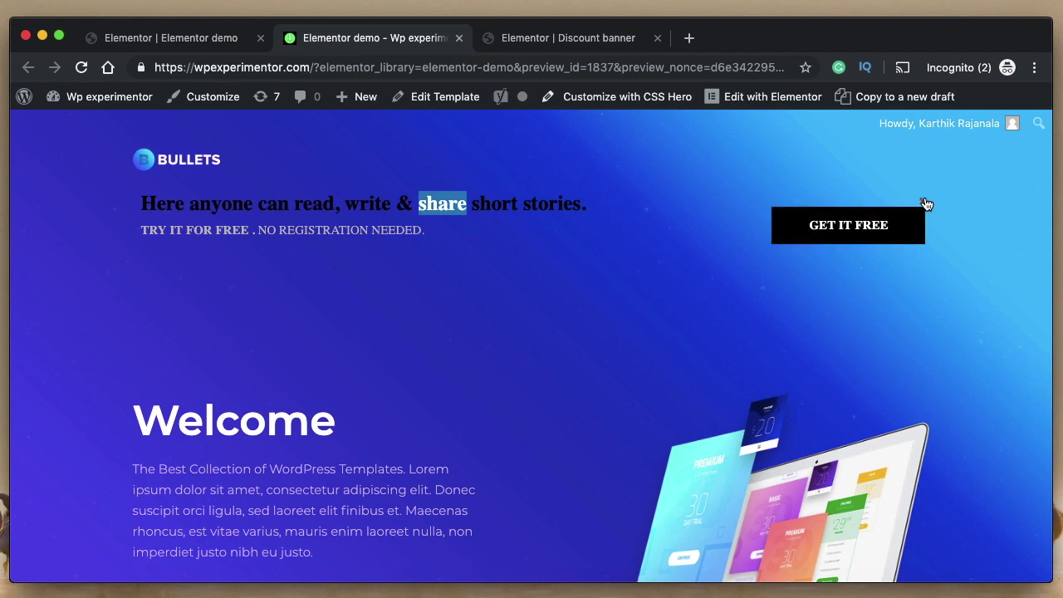
Check the banner's description line in the preview, dismiss the banner and close the preview
triple_click(359, 226)
double_click(359, 226)
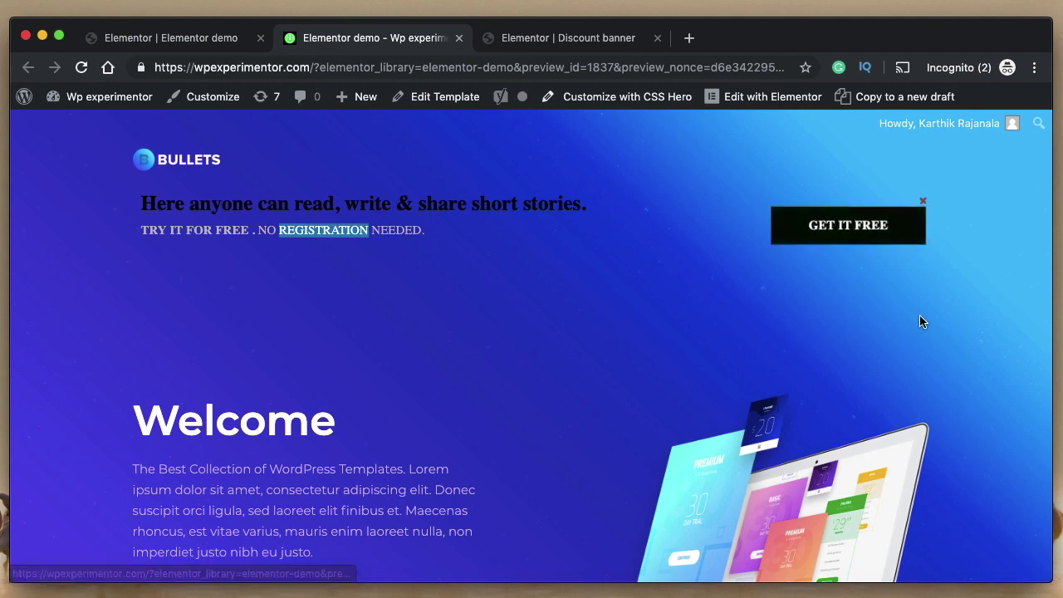
click(924, 200)
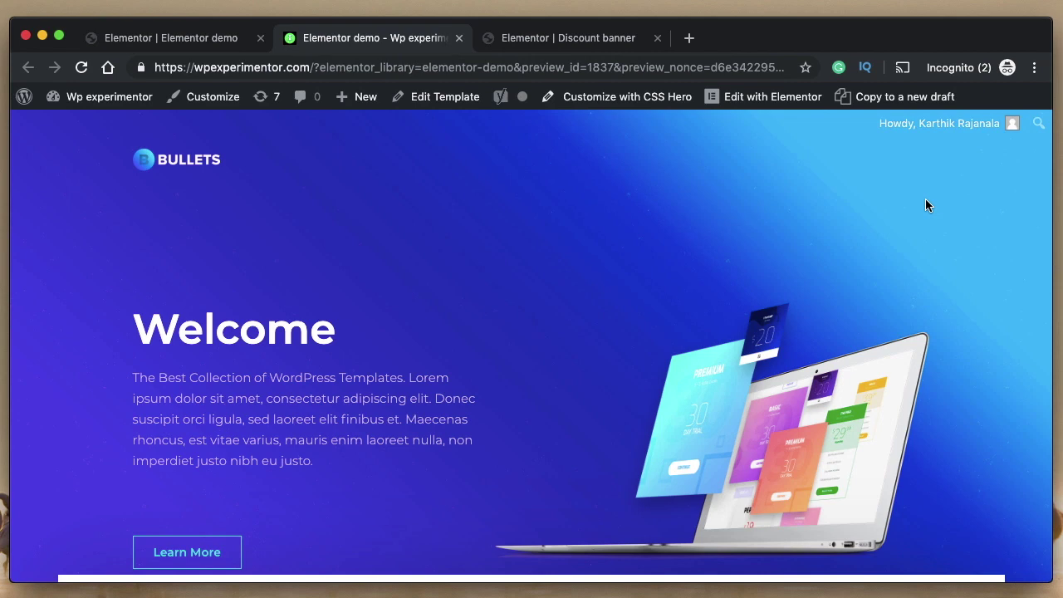
key(super+w)
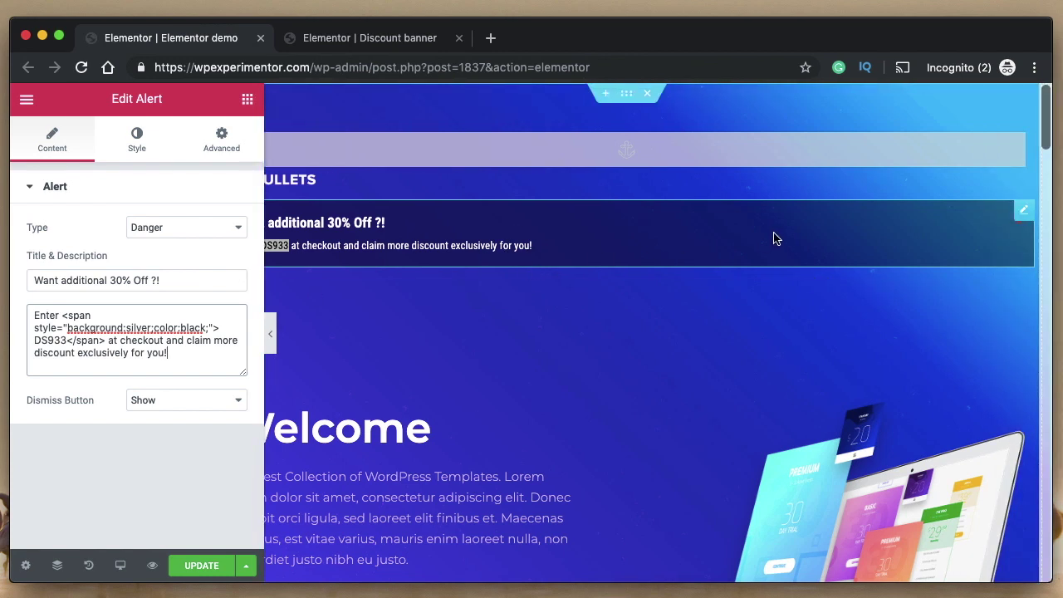
Give the alert a custom width of 720 px in its custom positioning settings
click(222, 141)
scroll(116, 273, down, 5)
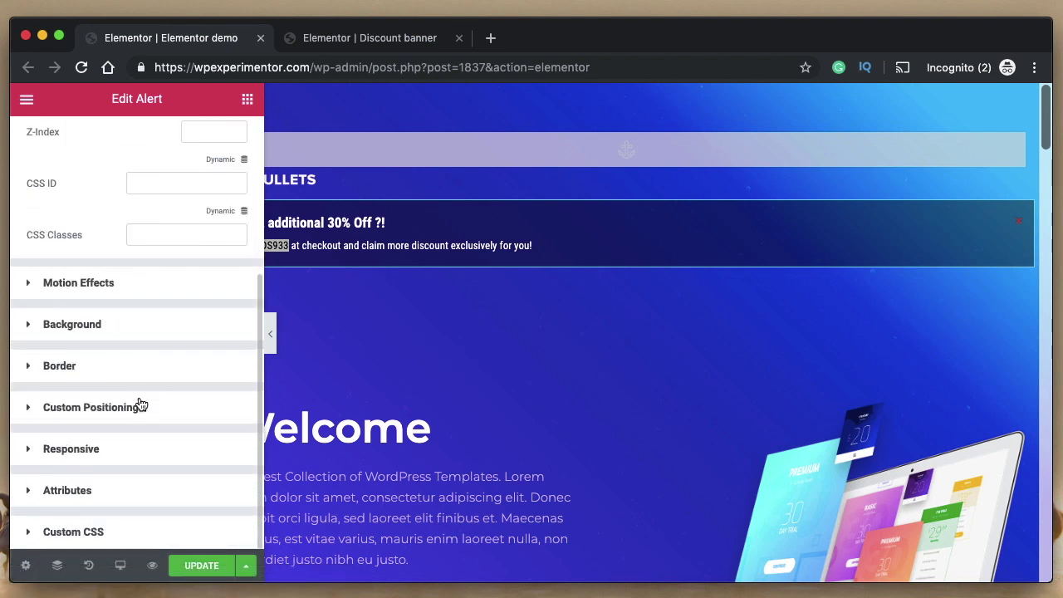
click(141, 407)
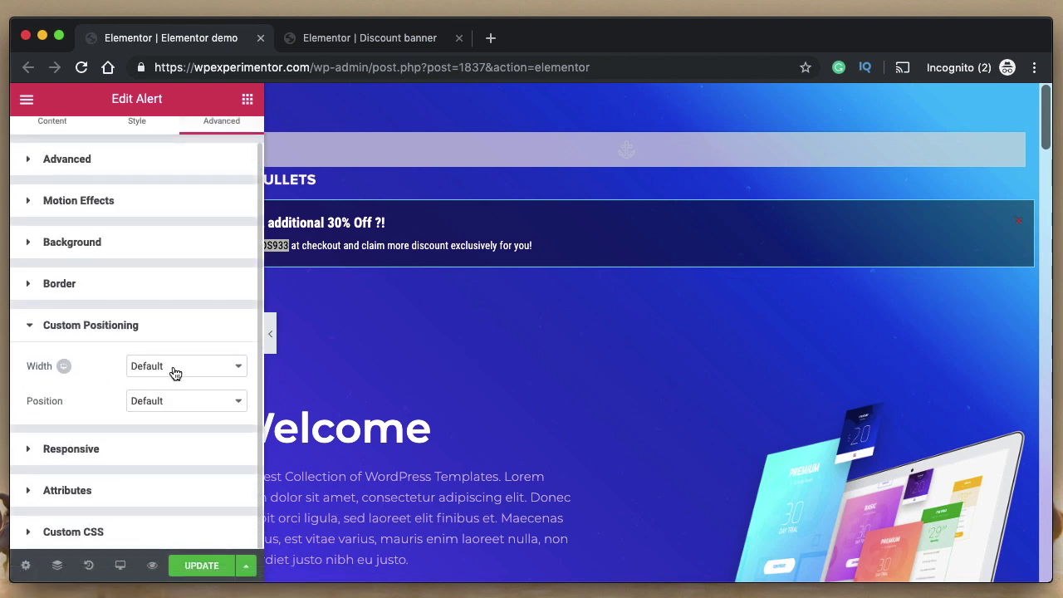
click(175, 373)
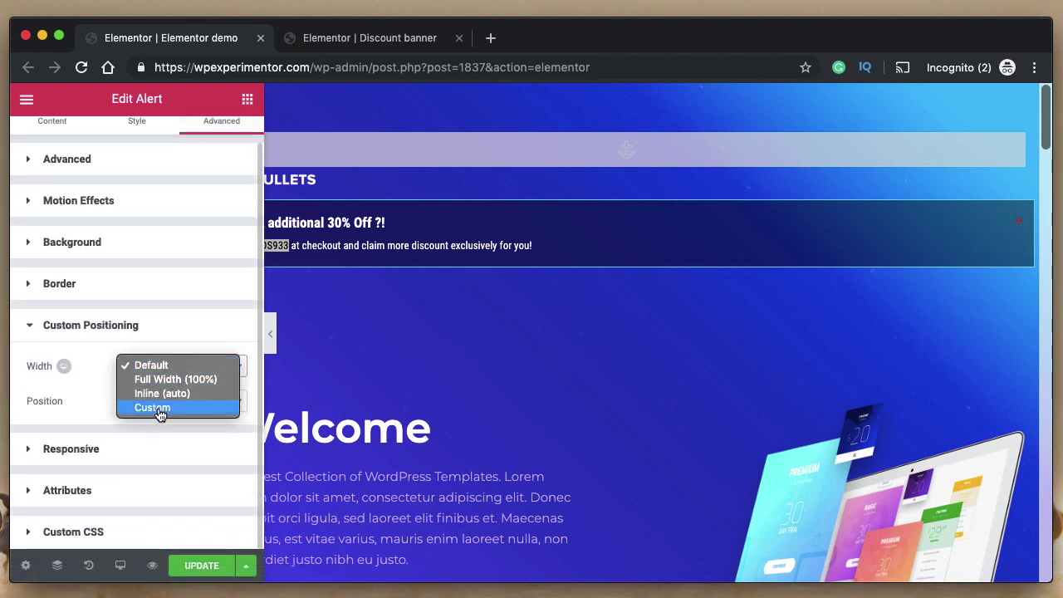
click(157, 410)
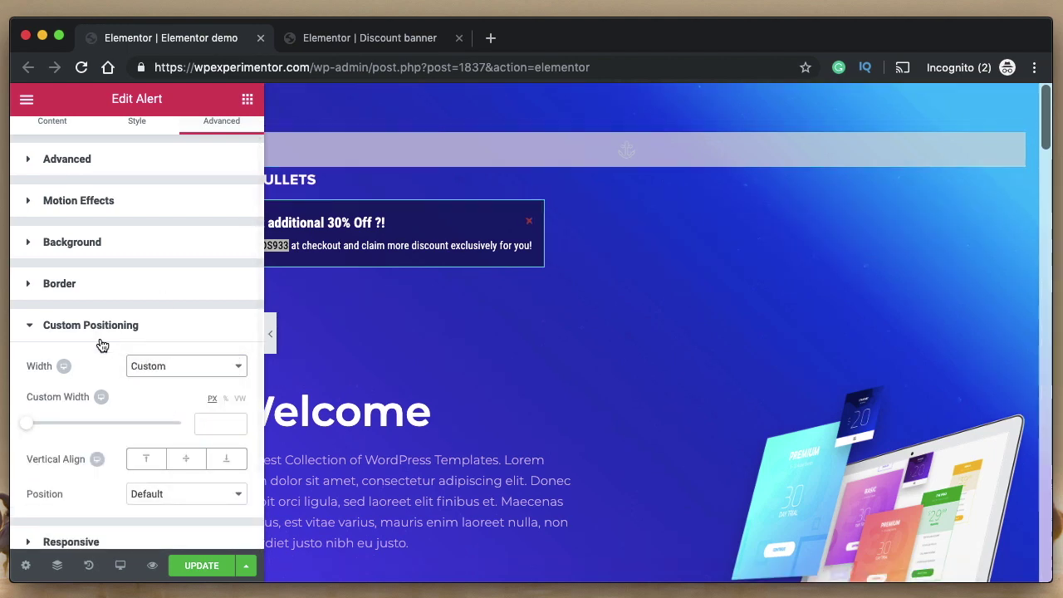
drag(30, 426, 141, 427)
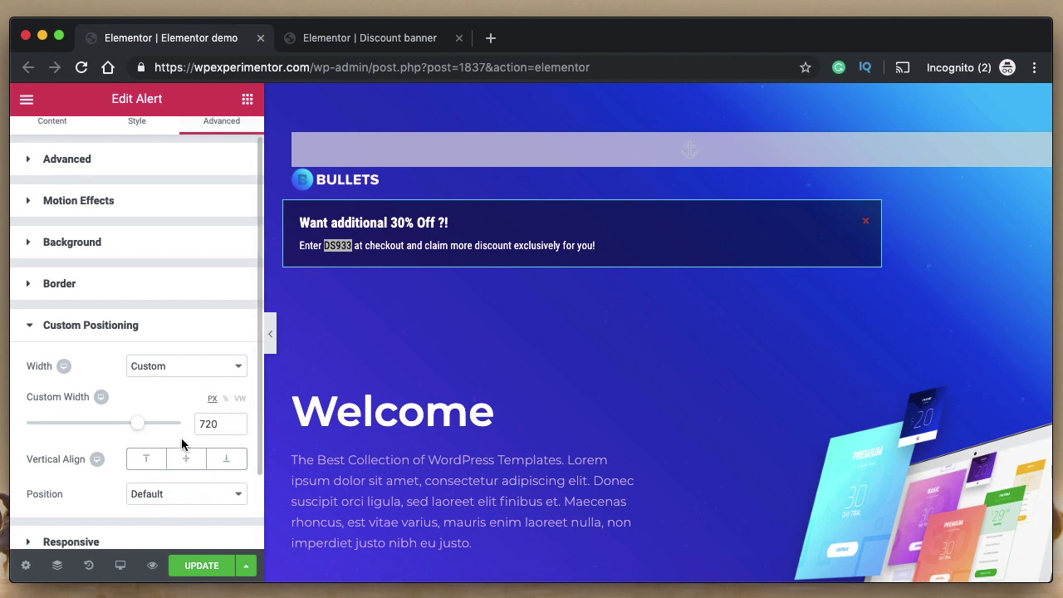
Try absolute positioning on the alert by moving it just below the logo, and undo the custom positioning changes
click(188, 497)
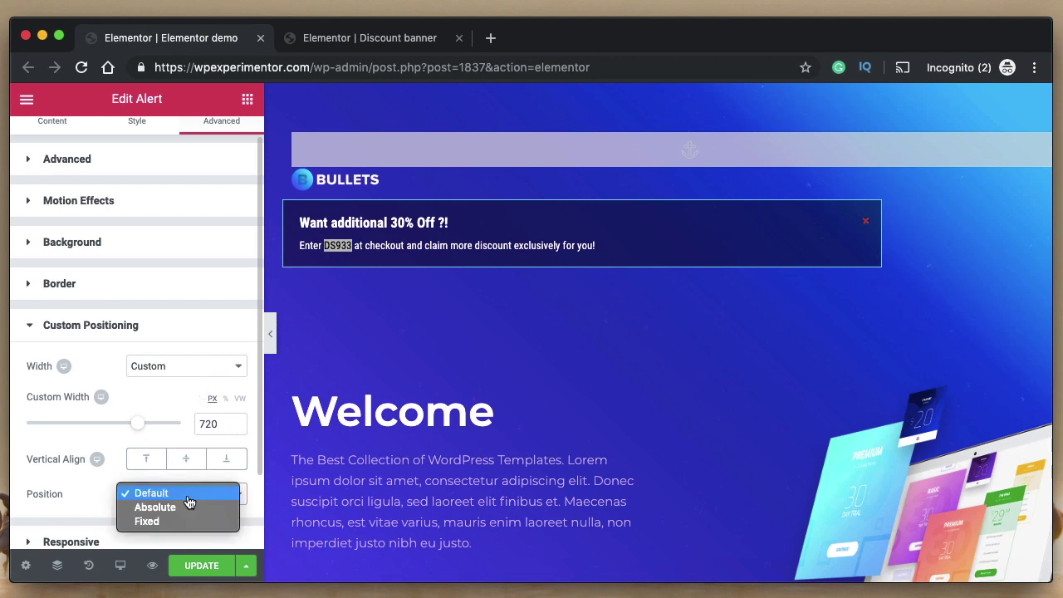
click(178, 506)
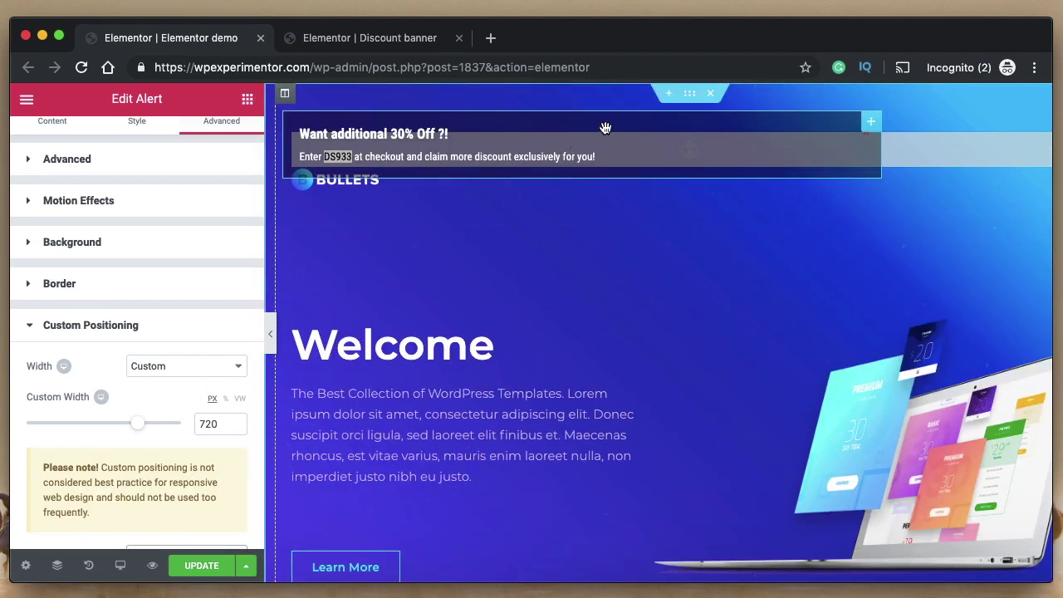
drag(606, 127, 708, 215)
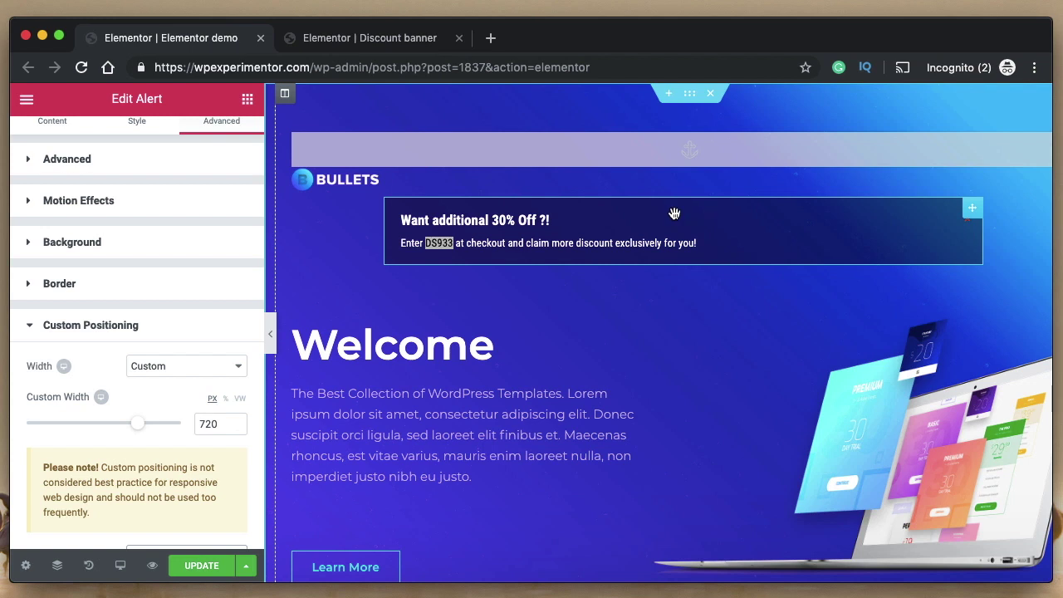
click(142, 325)
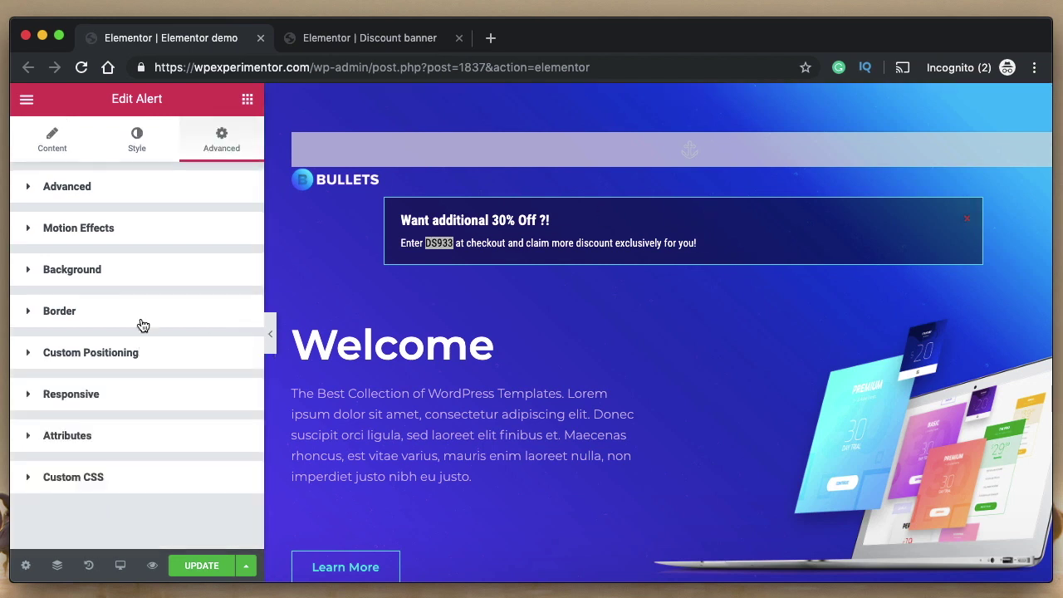
key(ctrl+z)
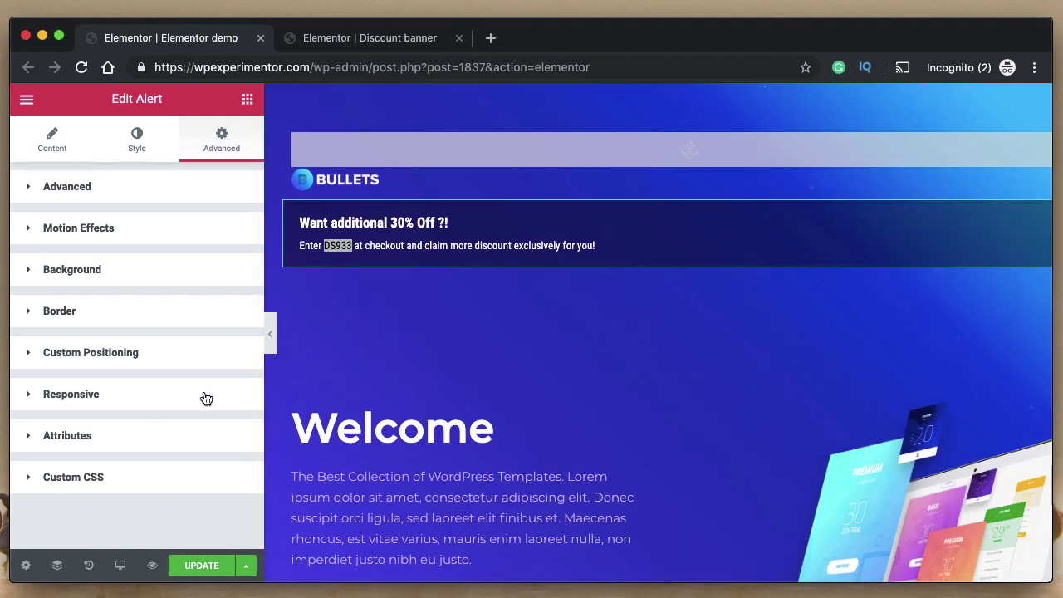
Inspect the alert's HTML element and its child elements in the developer tools to identify their class names, and return to the editor
click(270, 334)
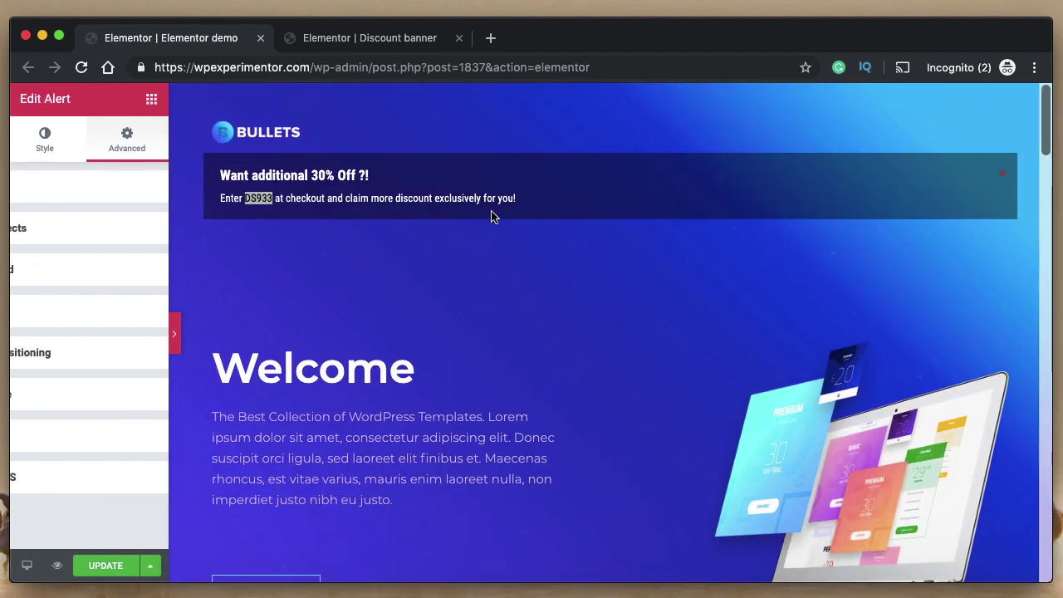
key(super+alt+i)
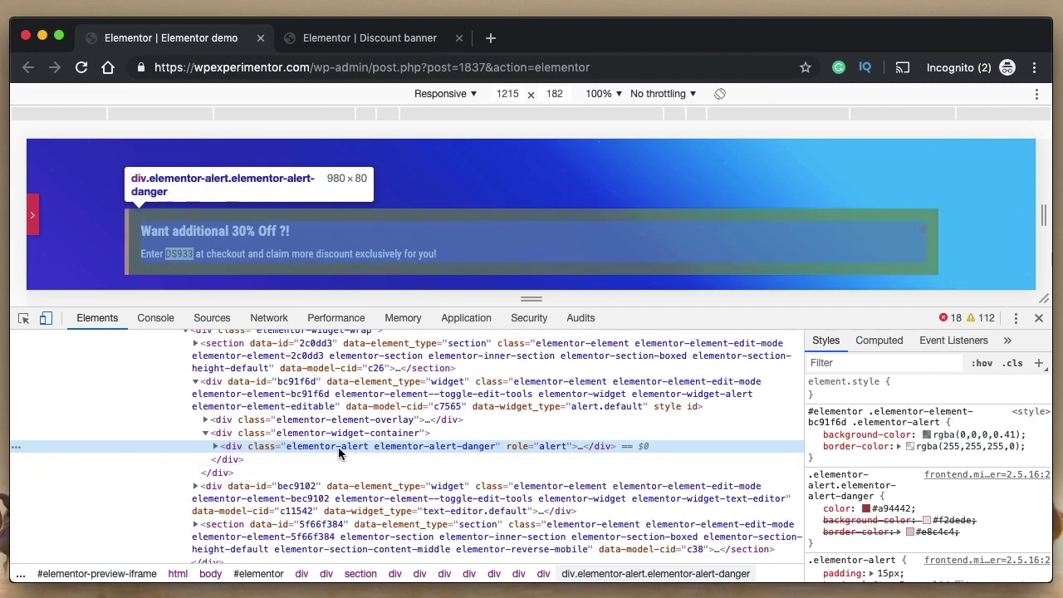
click(215, 446)
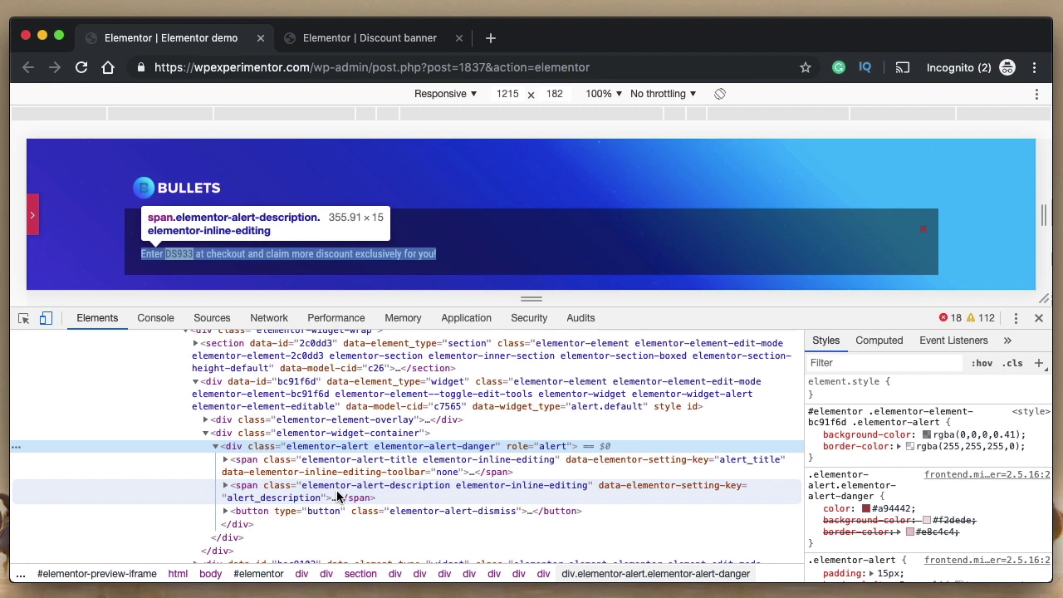
click(1038, 318)
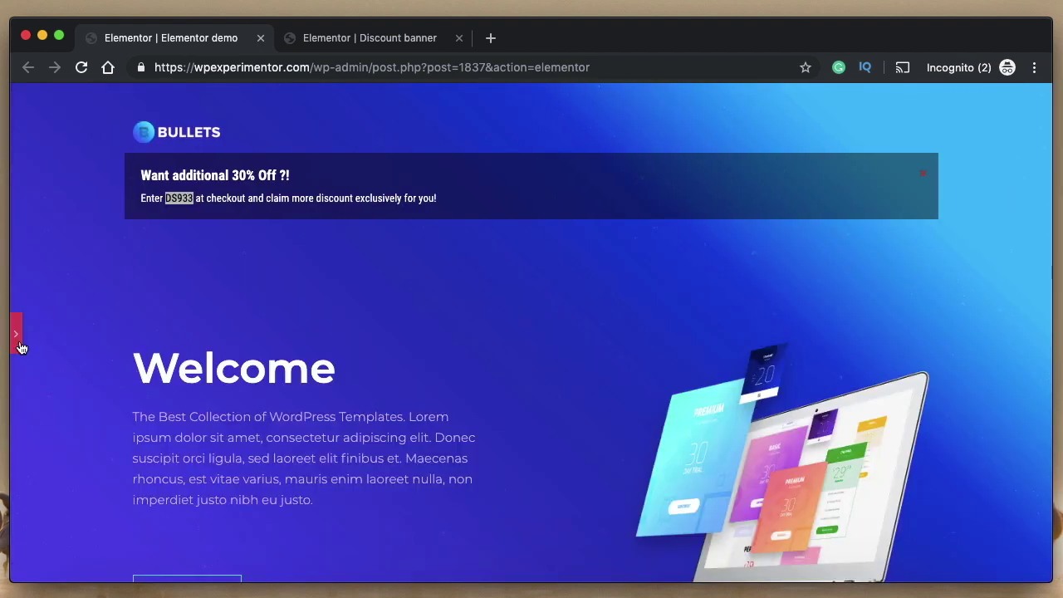
click(17, 343)
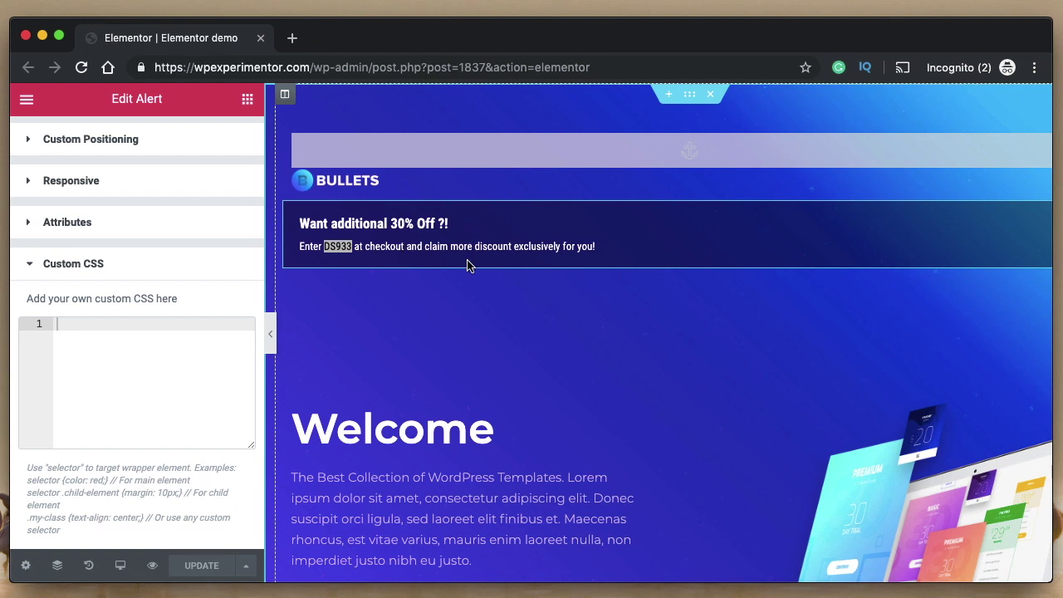
Review the alert's content settings and look through its advanced settings sections
scroll(136, 294, up, 5)
click(60, 134)
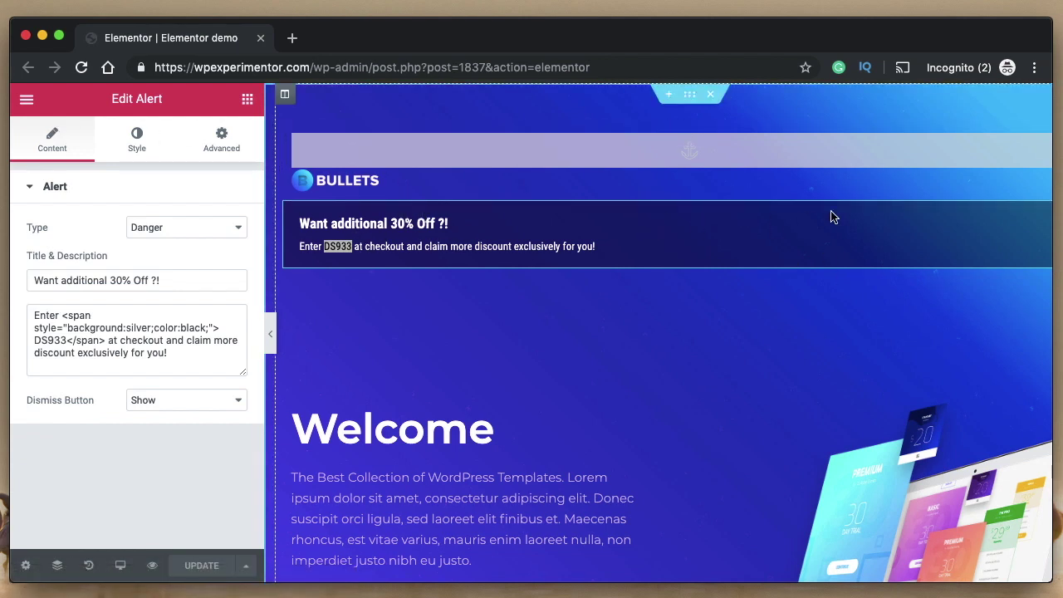
click(222, 142)
scroll(125, 258, down, 2)
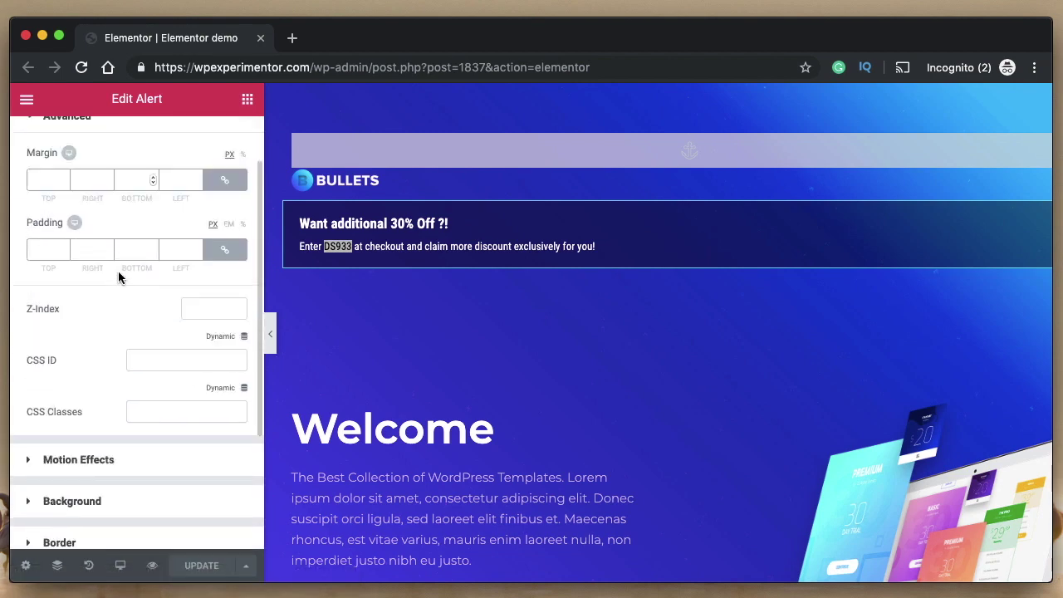
scroll(83, 333, down, 3)
scroll(136, 419, up, 2)
scroll(83, 349, up, 2)
scroll(29, 280, down, 4)
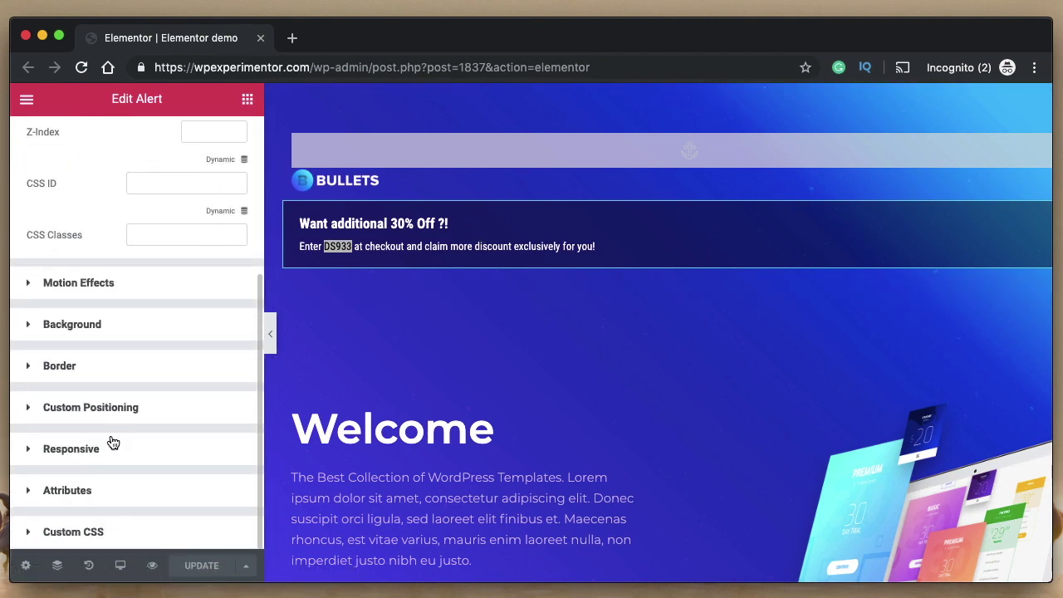
Add a custom CSS rule to the alert for selector .elementor-alert with width: 50%;
click(147, 529)
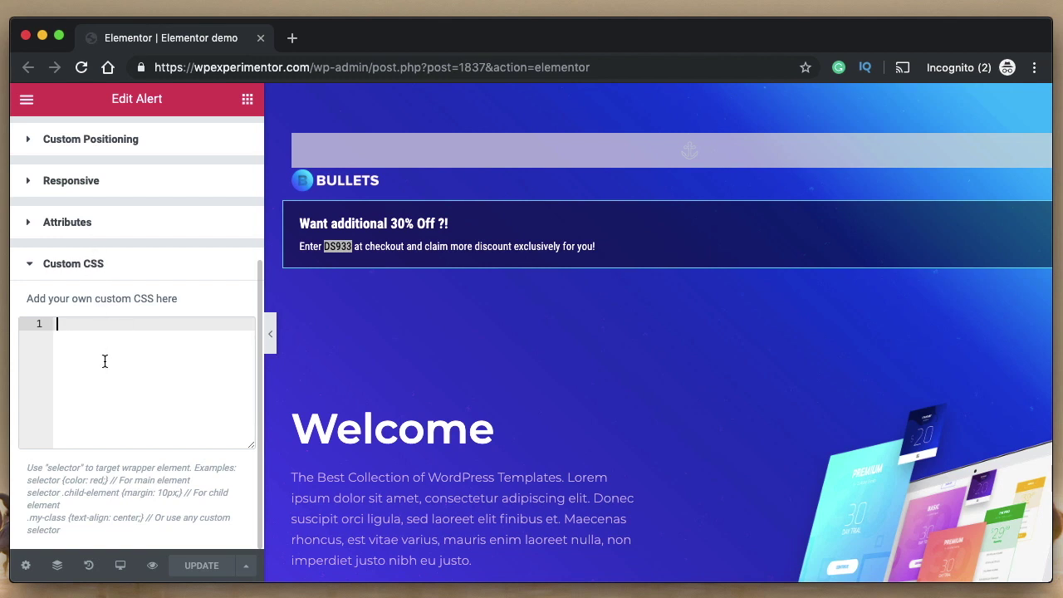
text(selector )
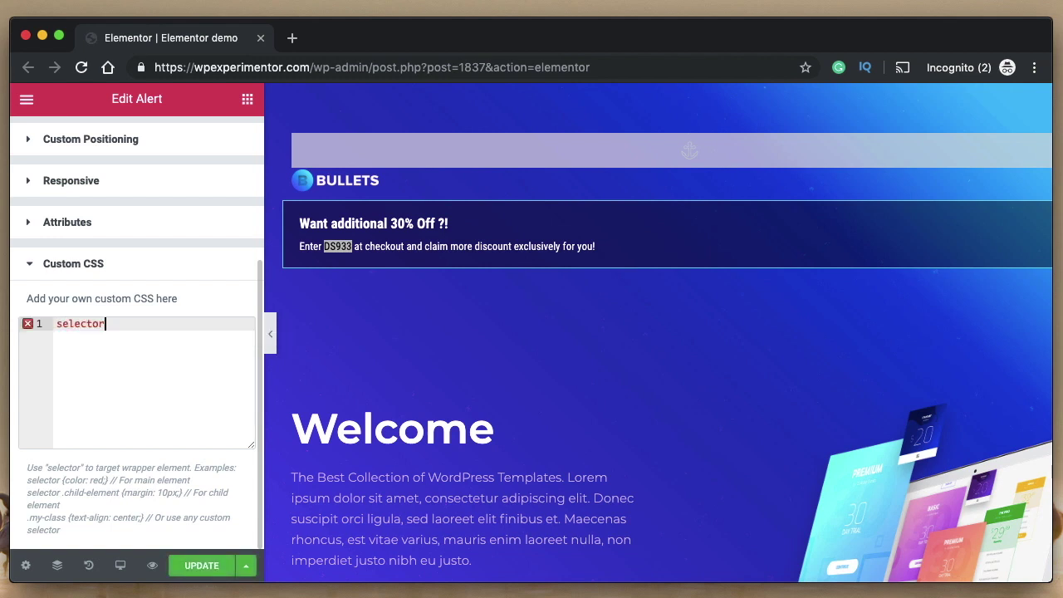
text(.elementor-alert)
key(Return)
text({)
key(Return)
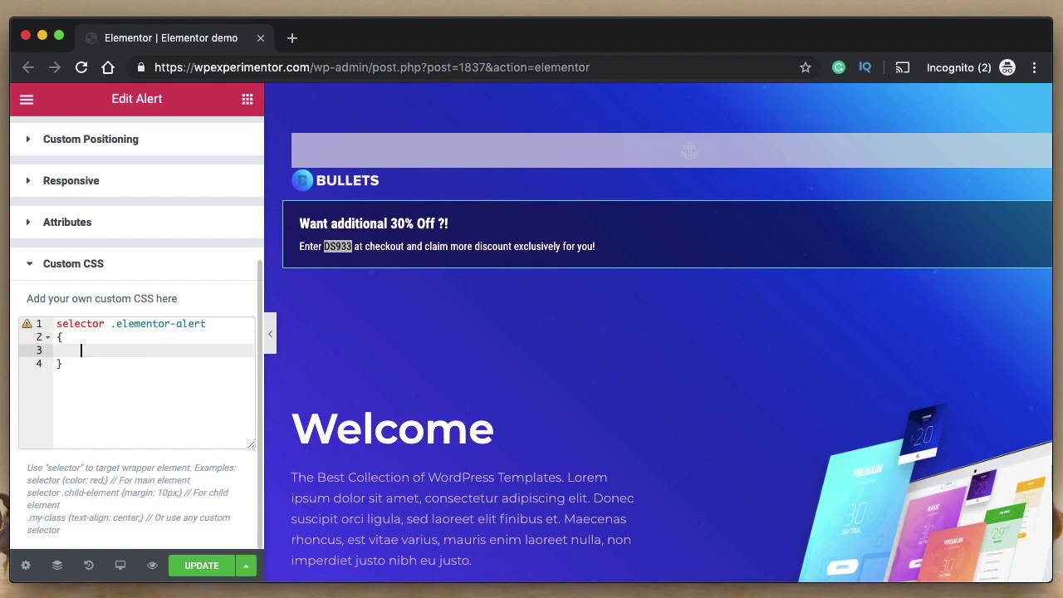
text(wi)
key(Return)
text(50%)
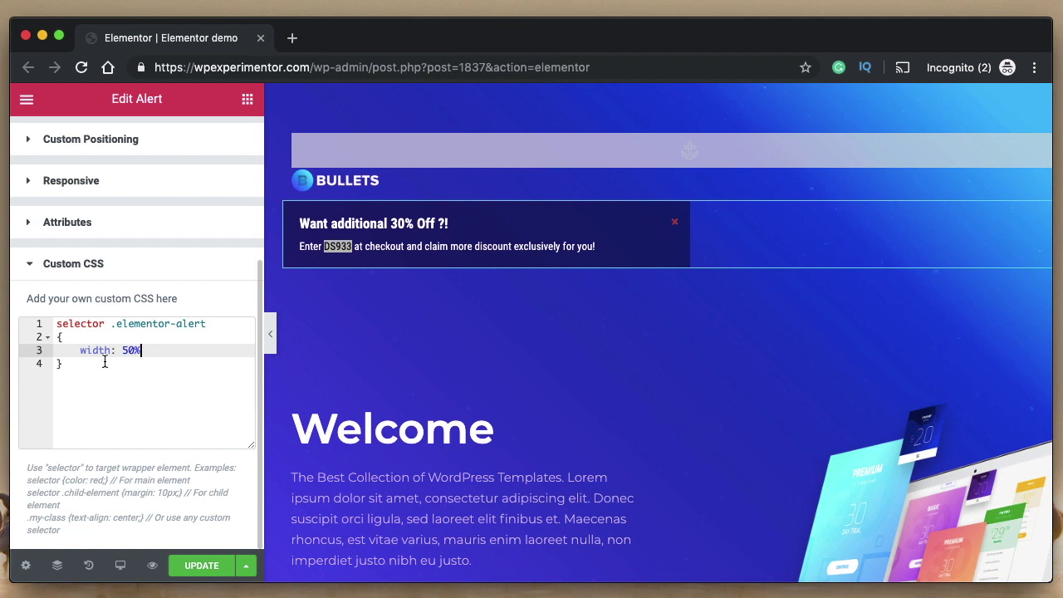
scroll(779, 238, right, 2)
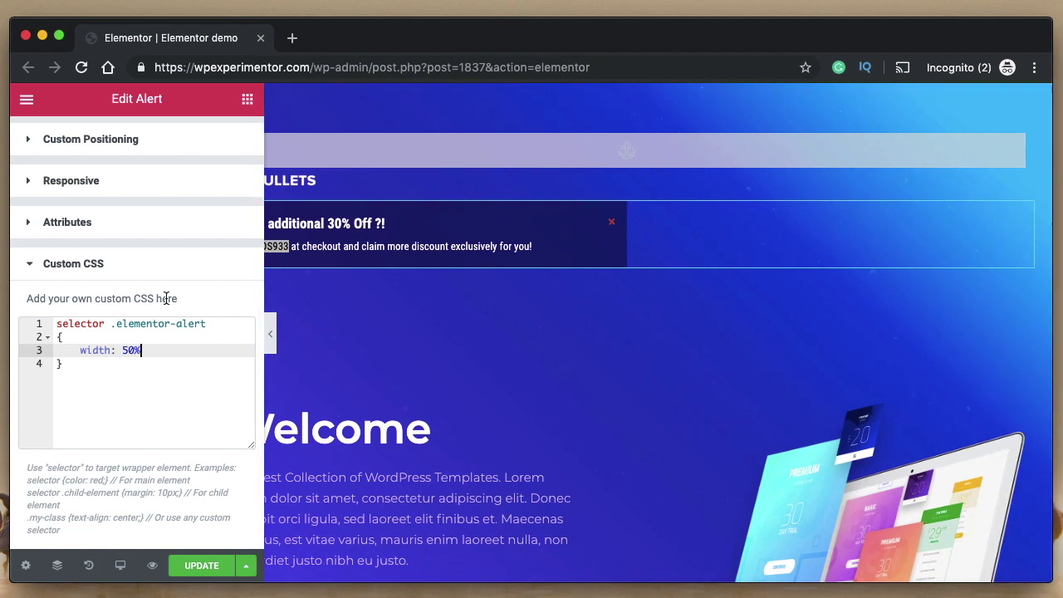
key(Return)
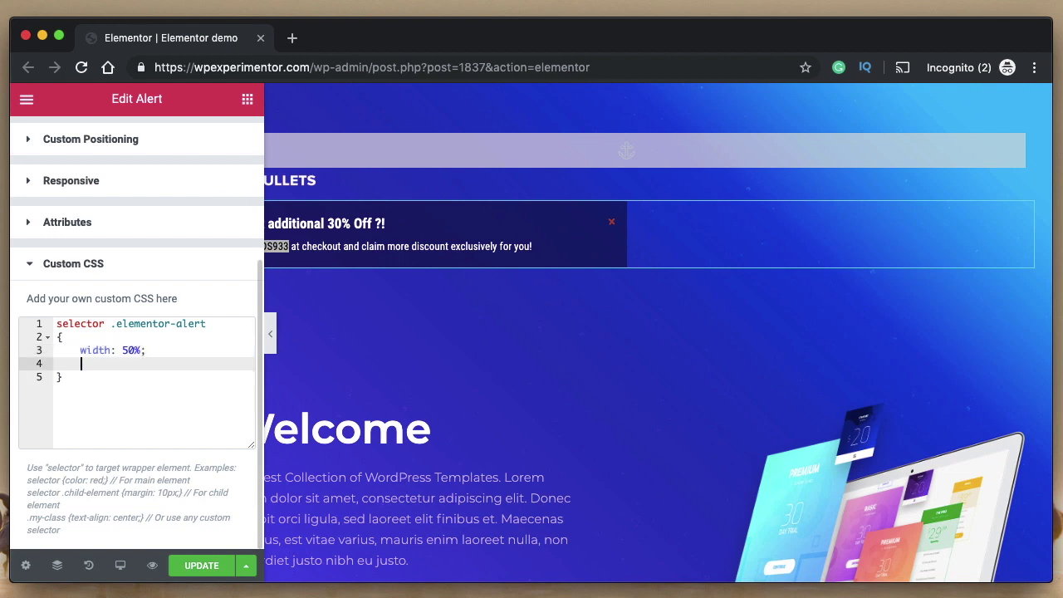
Try a width of 500px in the alert's CSS rule and restore it to 50%
double_click(129, 349)
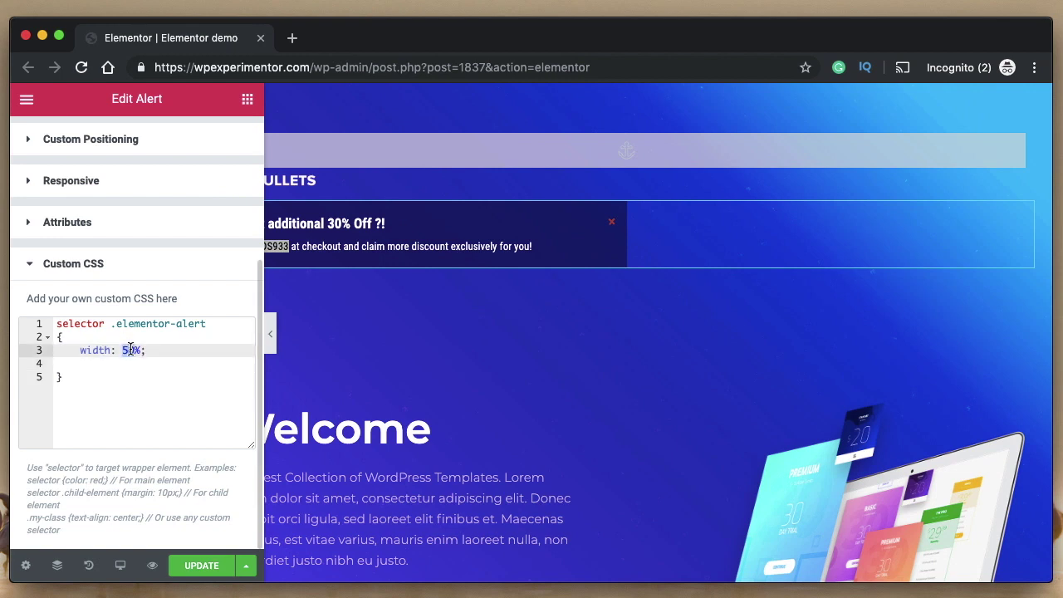
drag(132, 349, 142, 350)
text(500px)
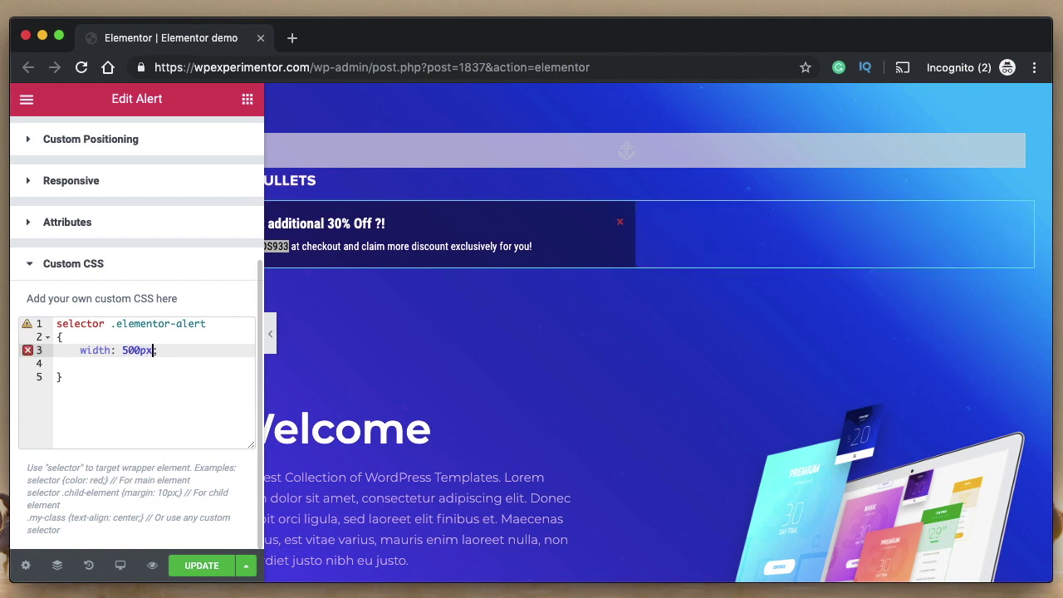
double_click(137, 349)
key(BackSpace)
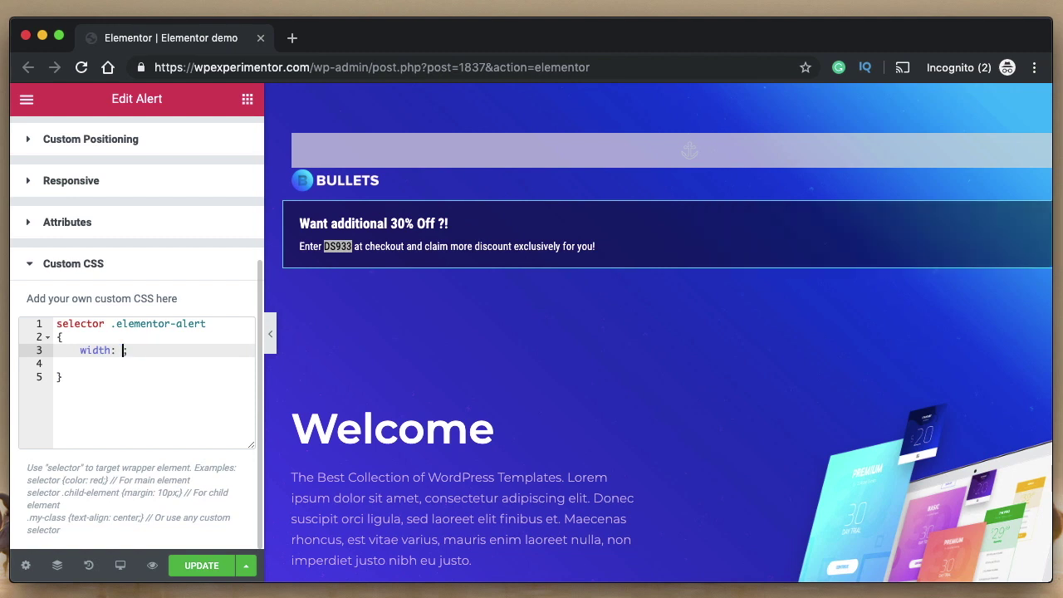
text(50%)
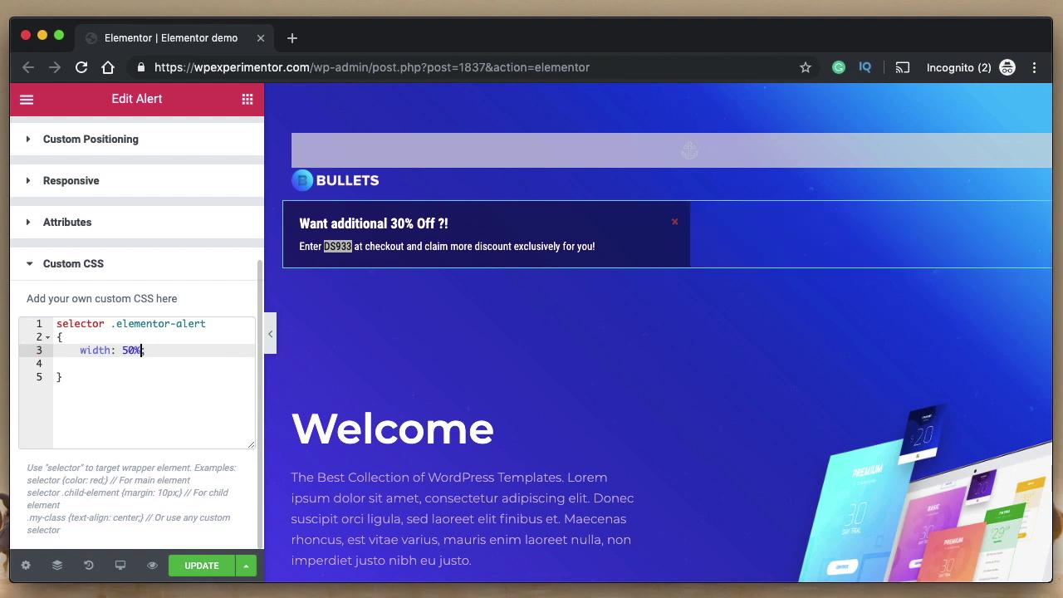
Add text-align: center; below the width declaration in the alert's CSS rule
click(153, 350)
key(Return)
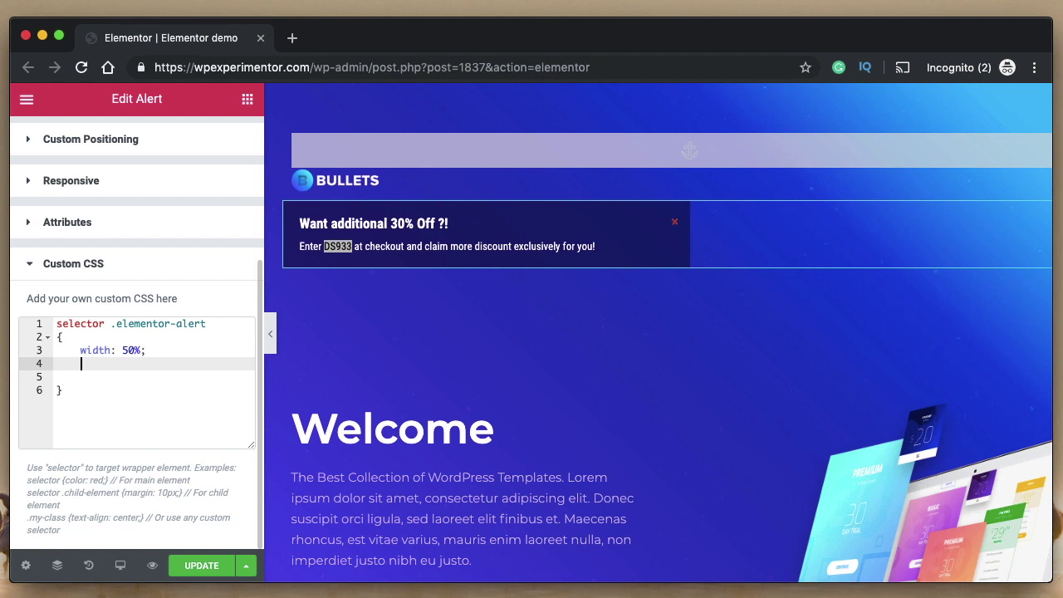
text(tex)
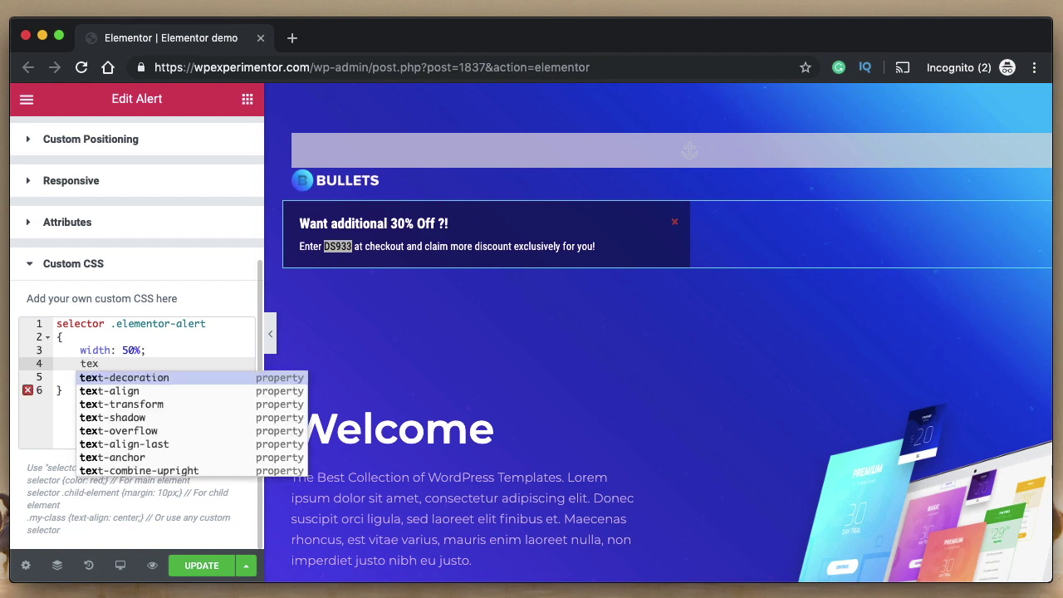
key(Down)
key(Return)
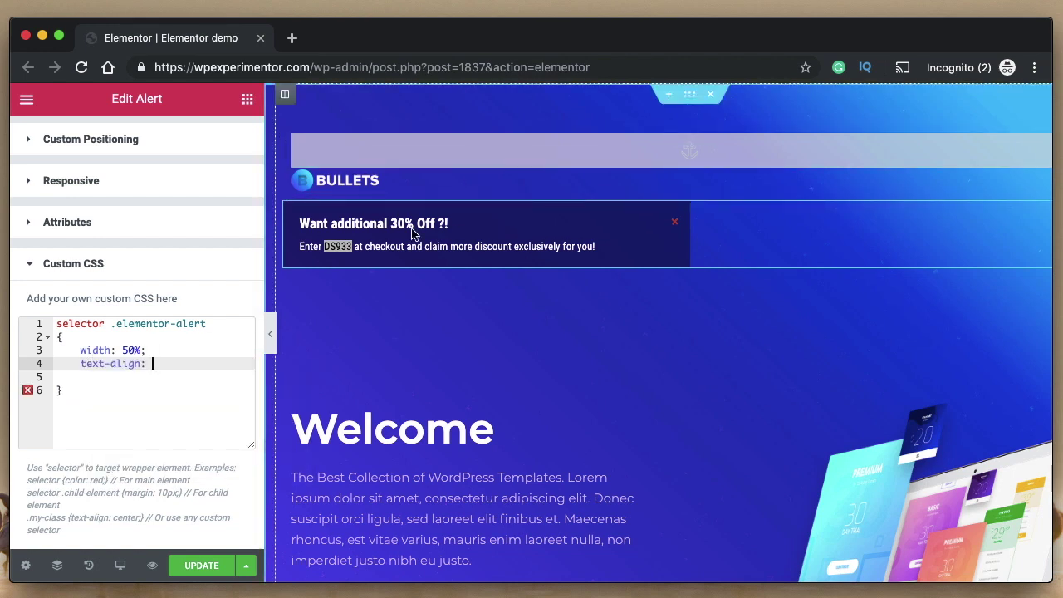
double_click(120, 364)
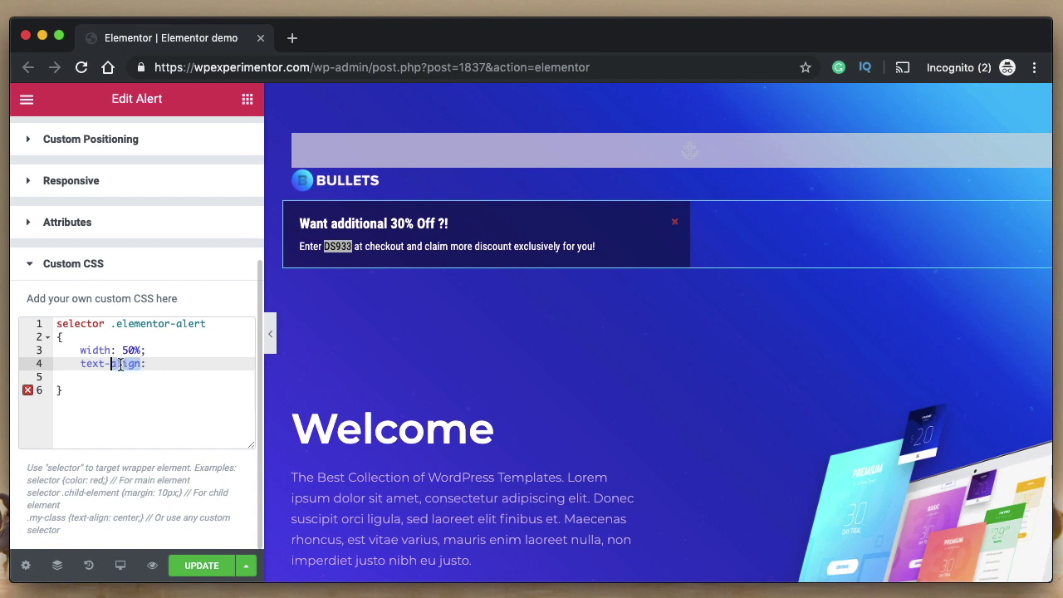
click(171, 364)
text(ce)
key(Return)
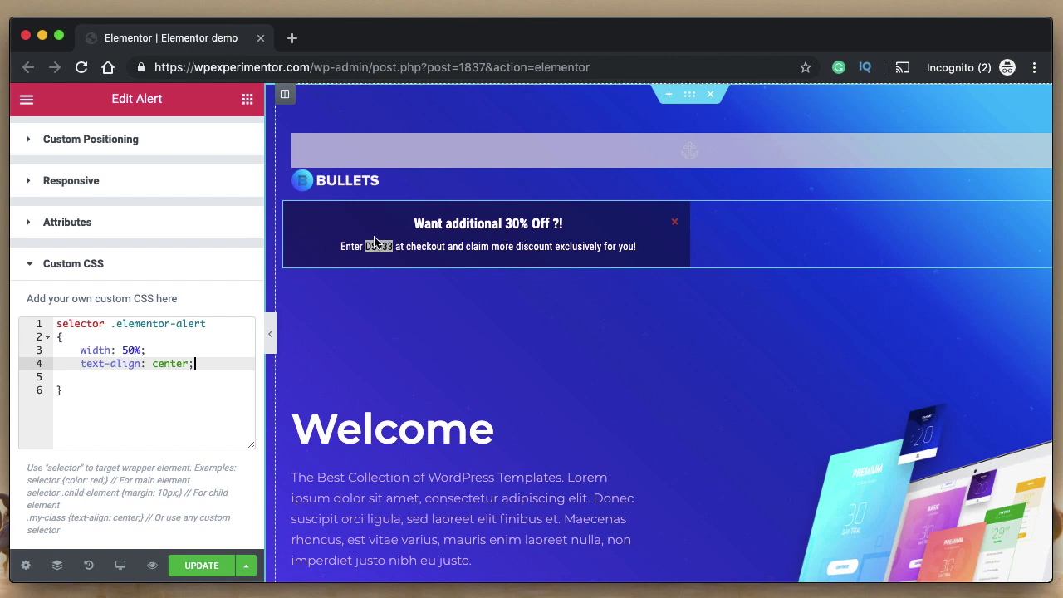
Add position: absolute; and left:25%; to the alert's CSS rule
click(196, 377)
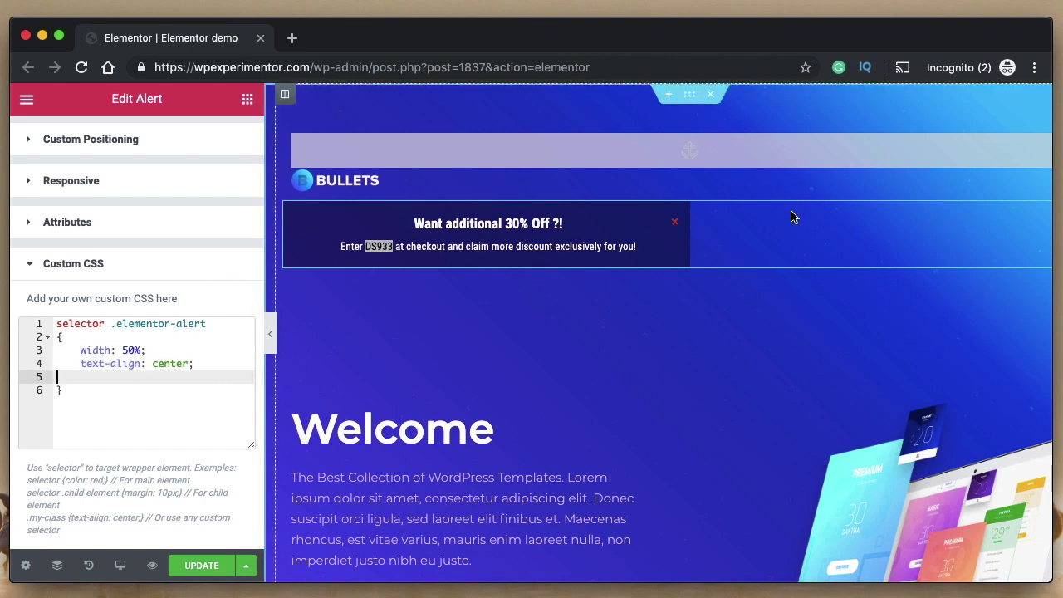
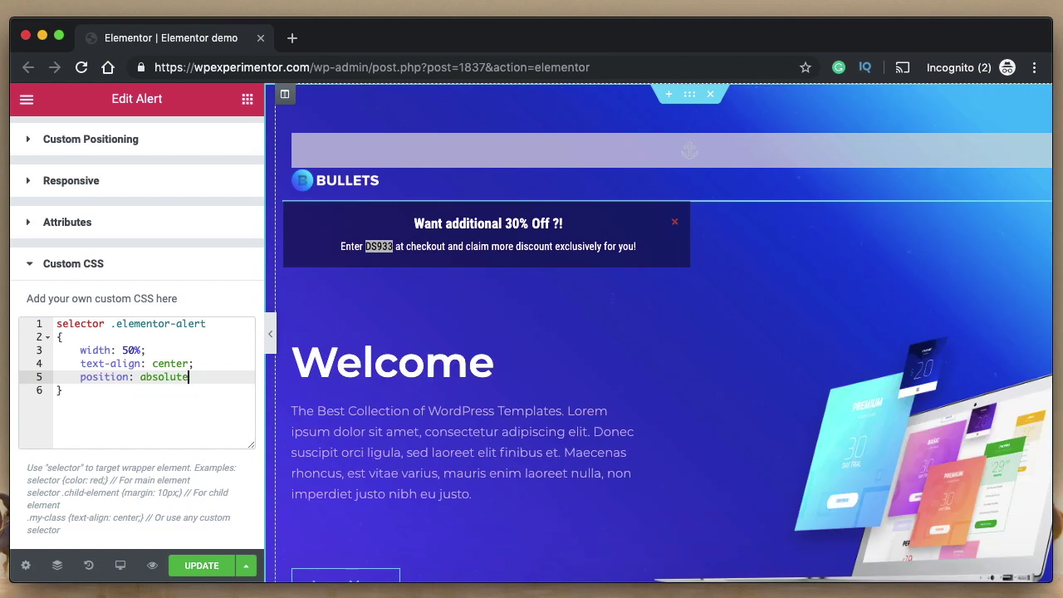
text(;)
key(Return)
text(left:25%;)
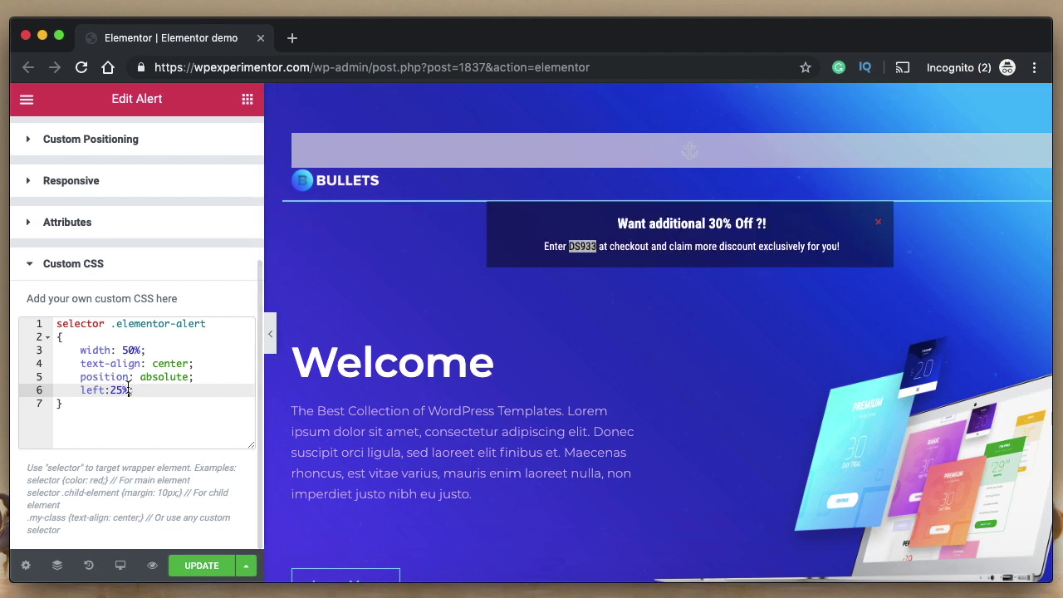
Compare the left and width values in the CSS rule and examine the alert's placement on the page with the editor panel hidden
drag(111, 390, 129, 390)
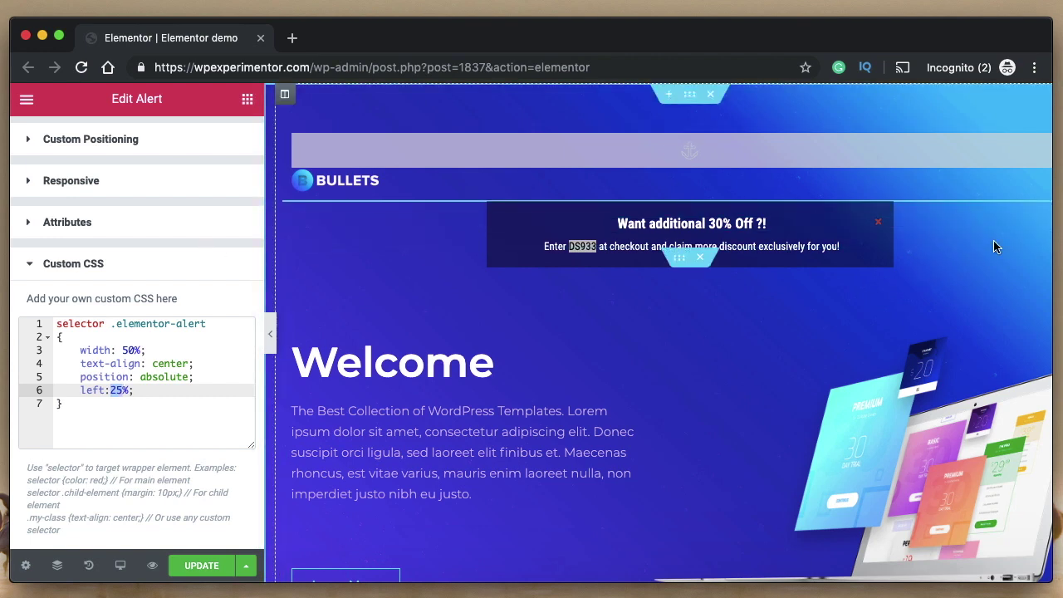
double_click(130, 350)
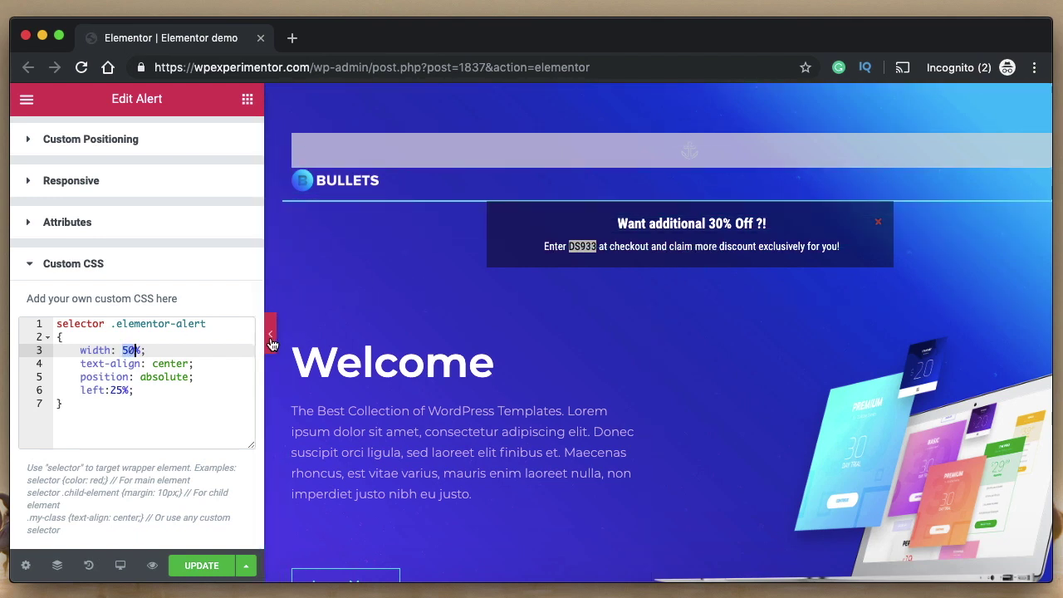
click(123, 391)
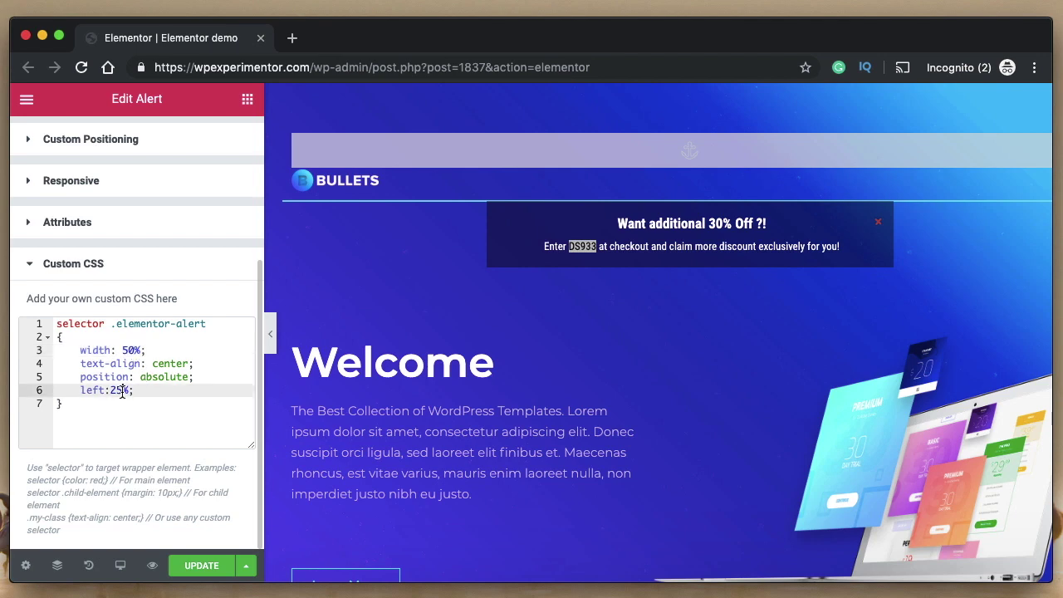
click(274, 352)
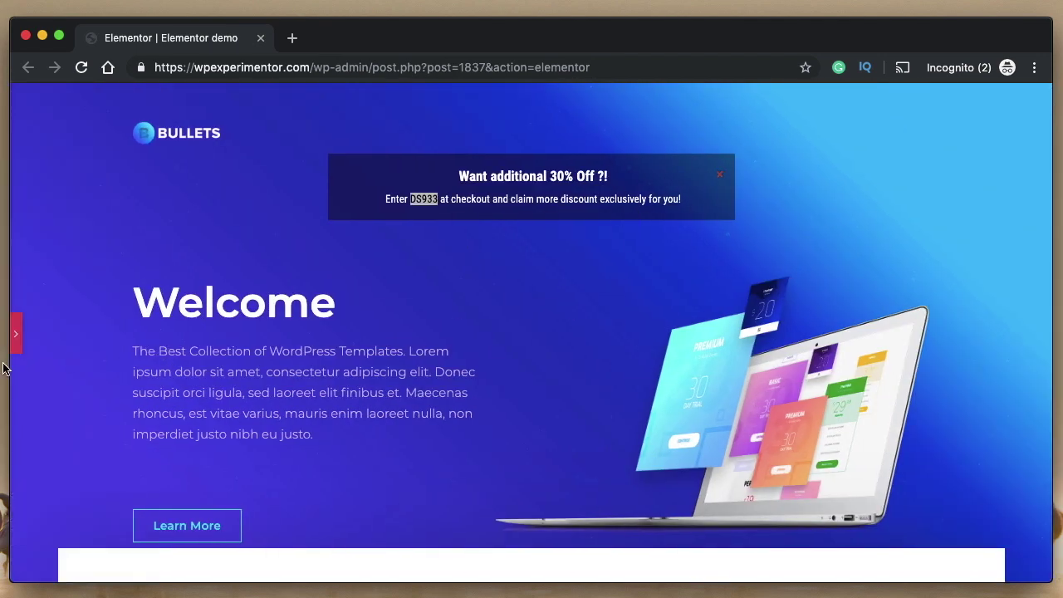
Show the editor panel again and try a left value of 50% in the alert's CSS rule
click(15, 334)
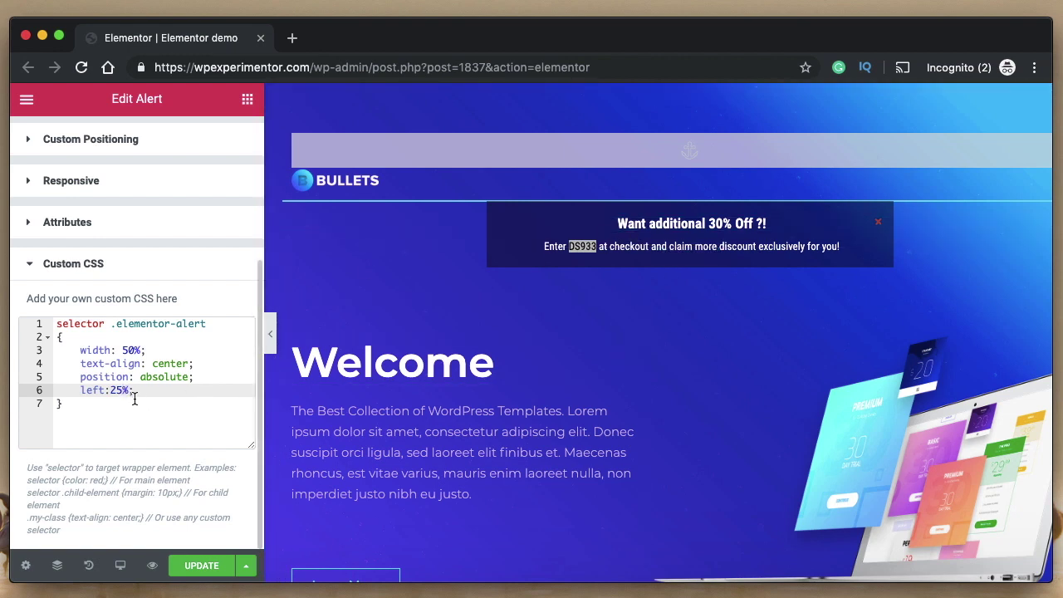
text(50)
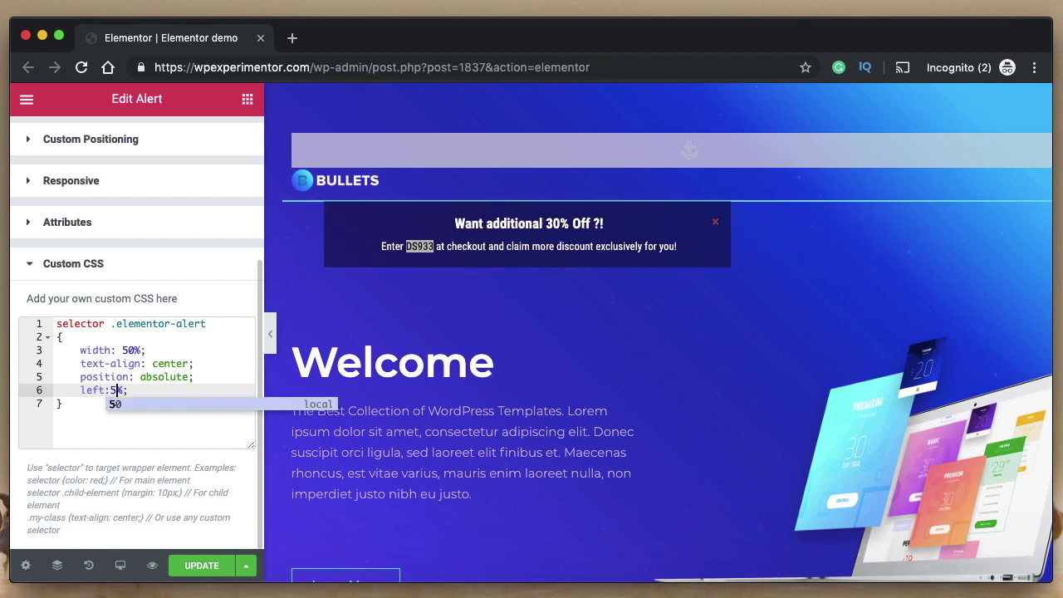
text(%)
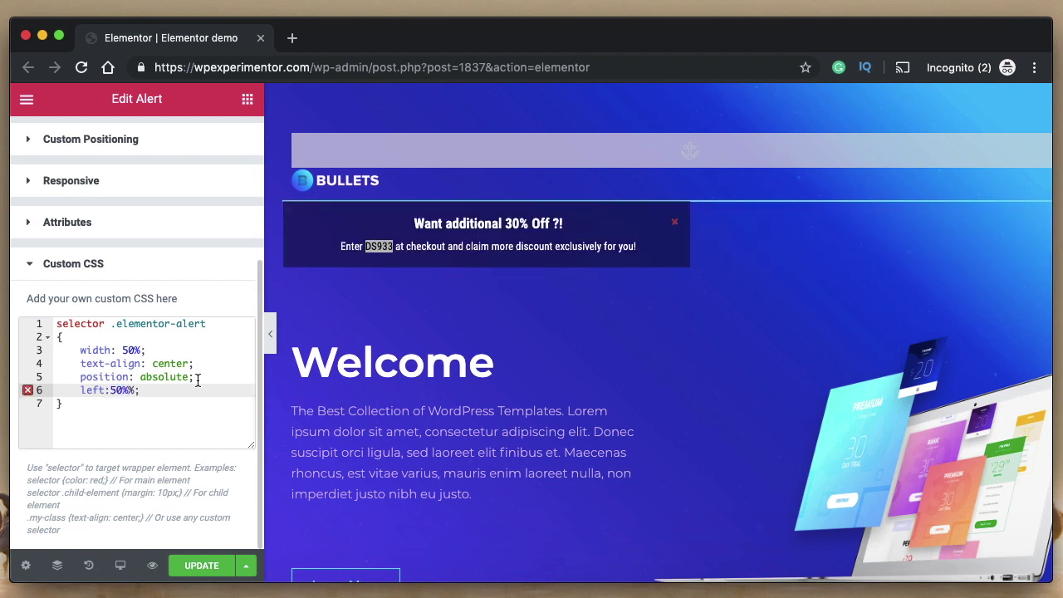
key(BackSpace)
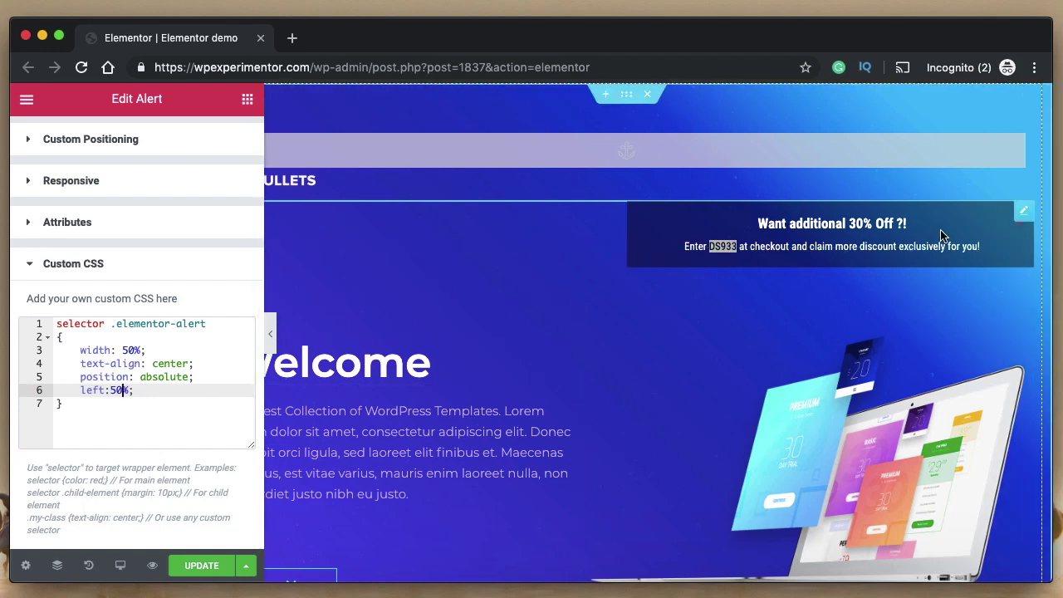
Try the right property in place of left in the alert's CSS rule, and restore left
double_click(86, 394)
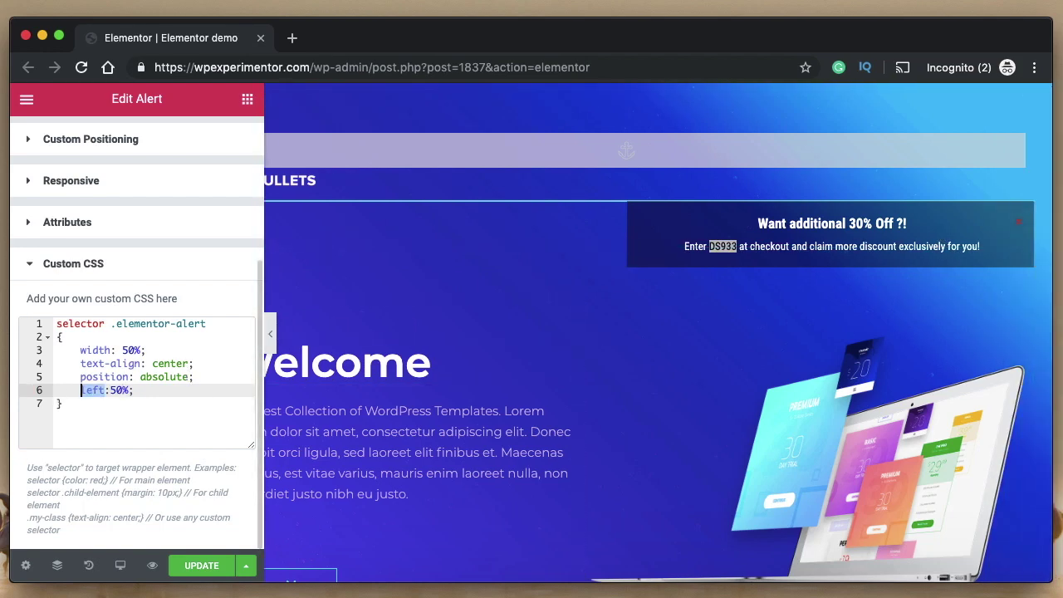
text(right)
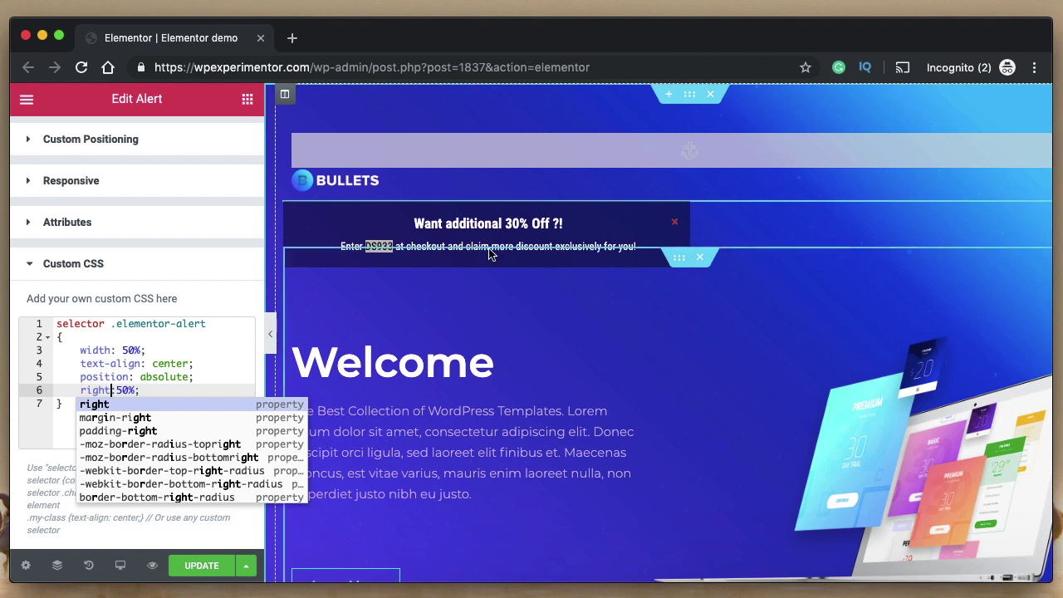
double_click(97, 389)
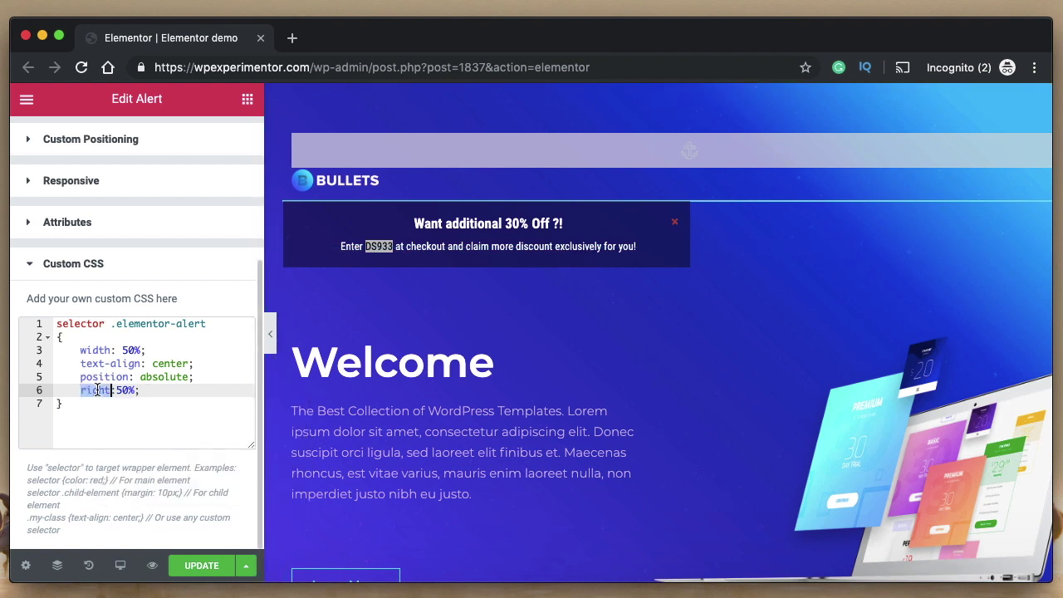
text(left)
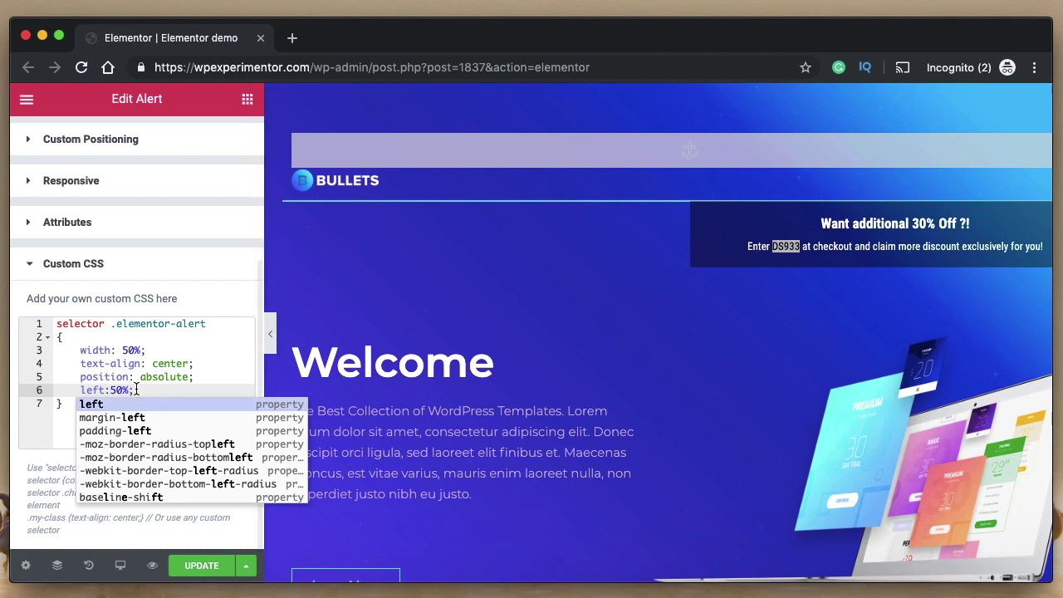
Set the left value in the alert's CSS rule to 25%
key(super+Right)
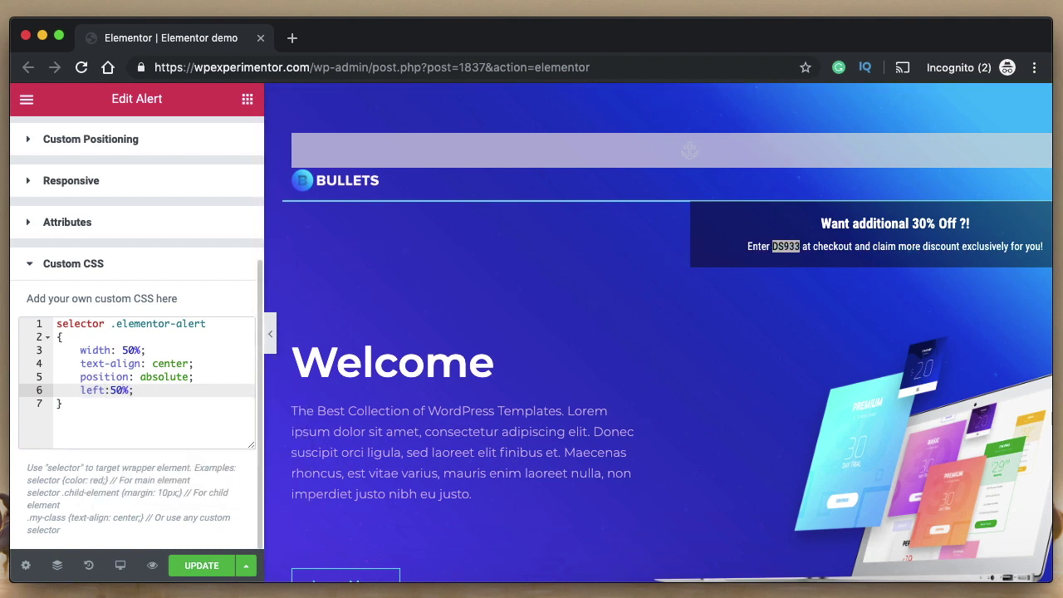
key(BackSpace)
key(BackSpace)
text(25)
click(148, 399)
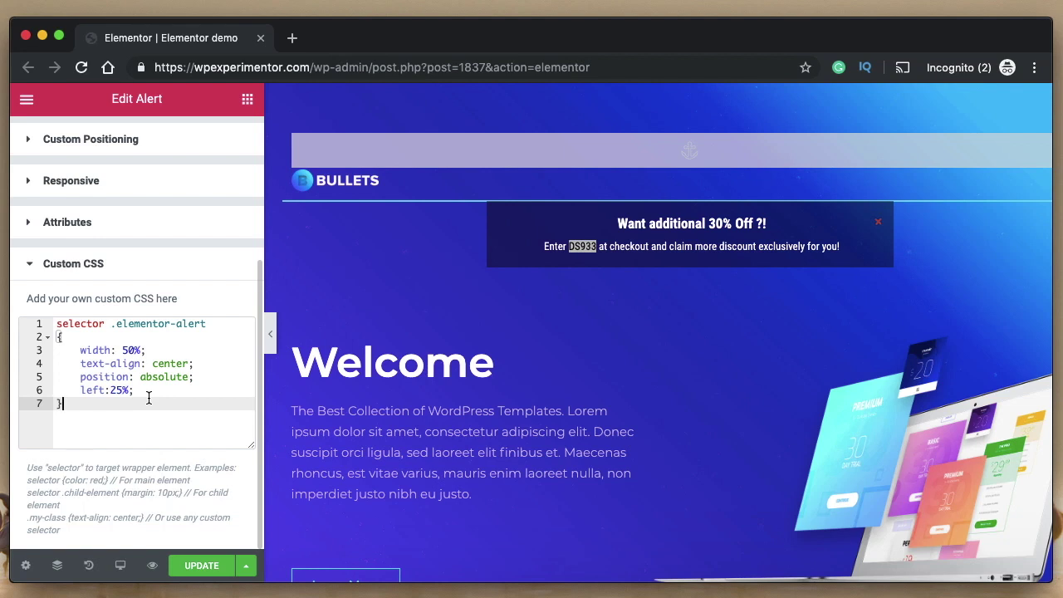
Return to the alert's custom CSS rule and open its left value for editing
scroll(149, 399, up, 3)
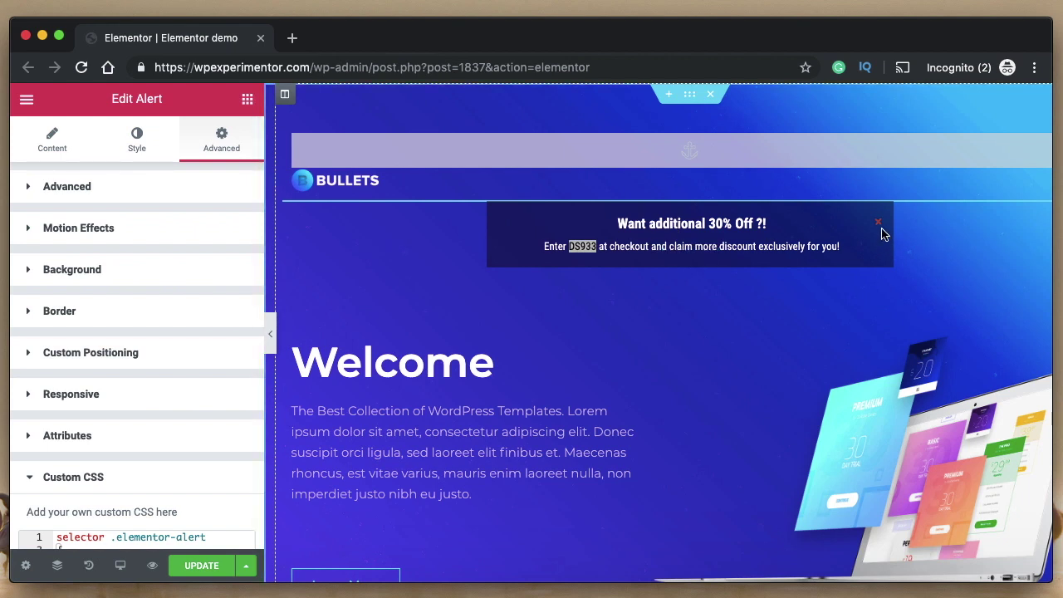
scroll(99, 496, down, 3)
click(114, 471)
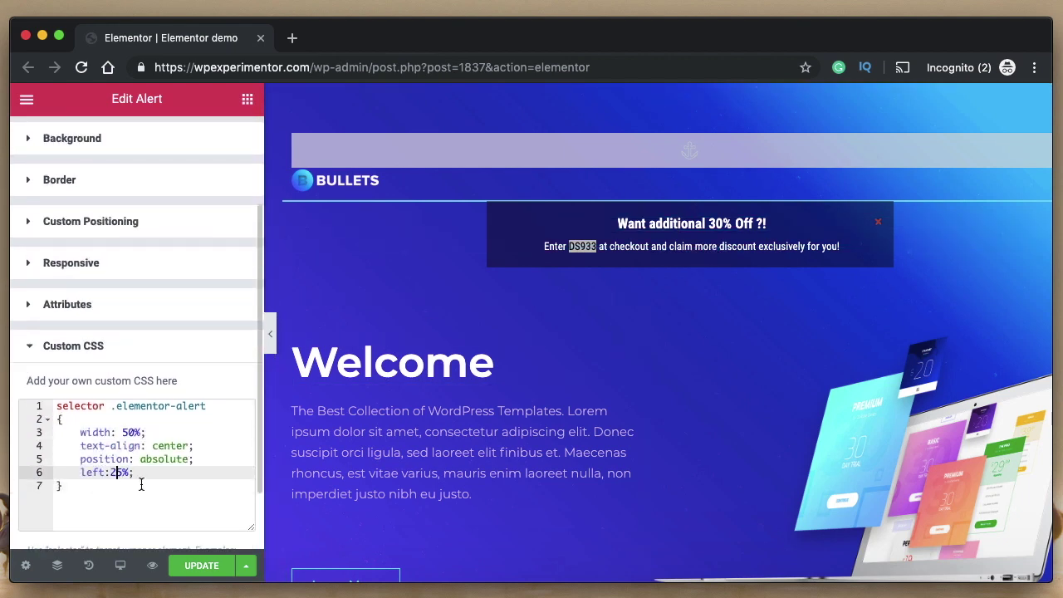